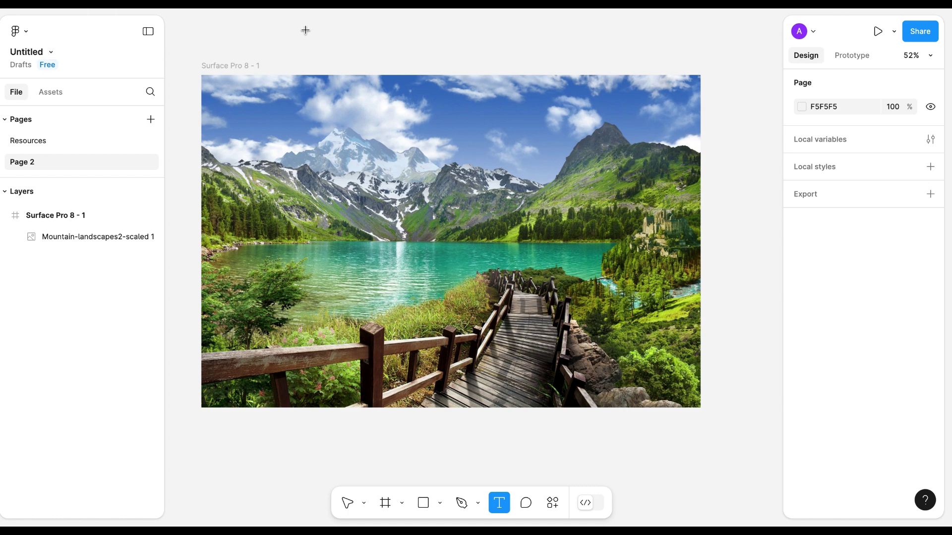
Add the text "Mountain" over the landscape image and set its letter case to uppercase
{"action": "left_click", "coordinate": [448, 200]}
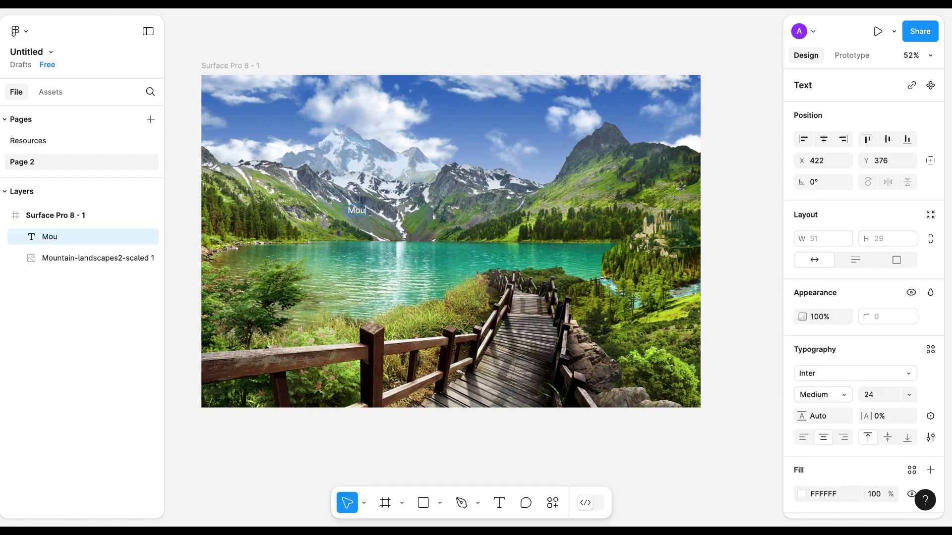
{"action": "scroll", "coordinate": [931, 436], "scroll_direction": "down", "scroll_amount": 2}
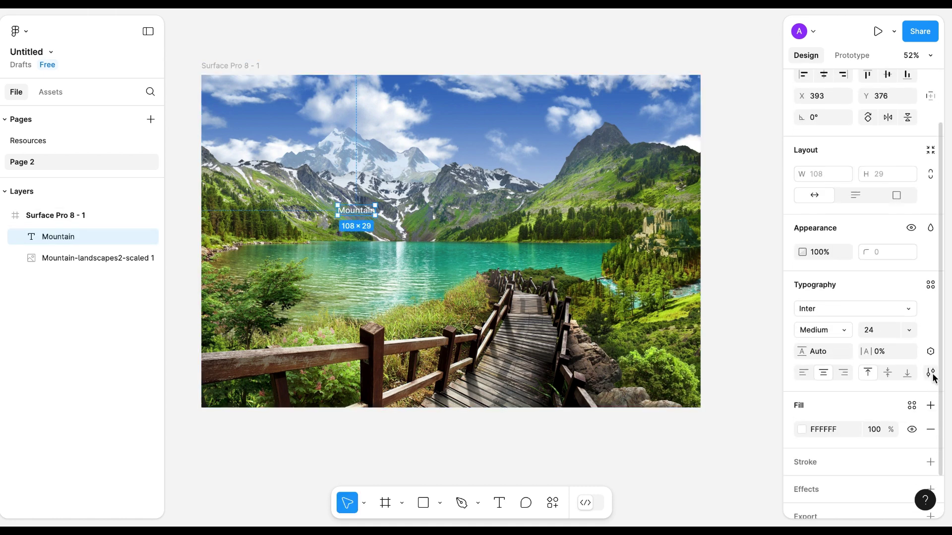
{"action": "left_click", "coordinate": [931, 373]}
{"action": "left_click", "coordinate": [715, 355]}
Change the title's font to Lateef
{"action": "left_click", "coordinate": [817, 308]}
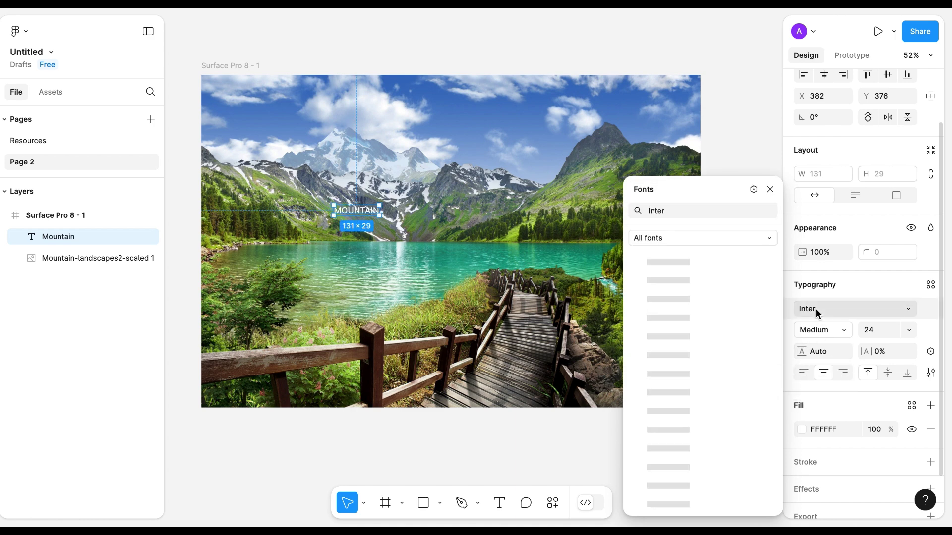
{"action": "left_click", "coordinate": [813, 309]}
{"action": "left_click", "coordinate": [808, 310]}
{"action": "type", "text": "lateef"}
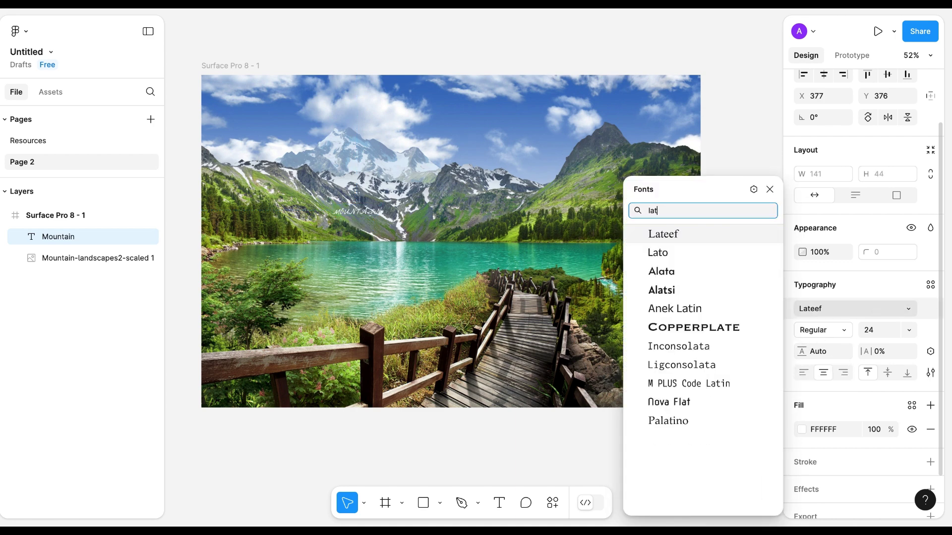
{"action": "key", "text": "Return"}
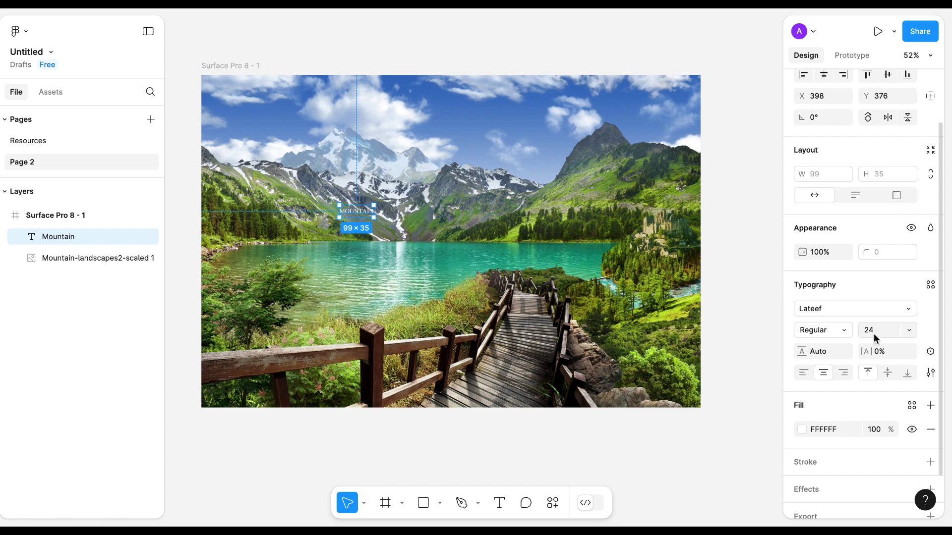
Set the title's font size to 300 and center it horizontally across the mountains, just above the lake
{"action": "type", "text": "350"}
{"action": "key", "text": "Return"}
{"action": "left_click_drag", "start_coordinate": [571, 293], "coordinate": [682, 330]}
{"action": "type", "text": "300"}
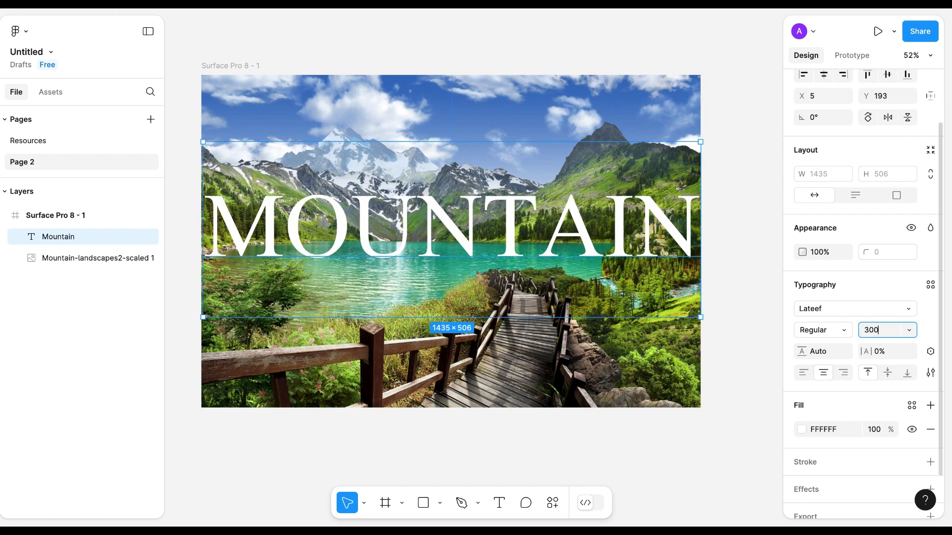
{"action": "key", "text": "Return"}
{"action": "left_click_drag", "start_coordinate": [459, 213], "coordinate": [459, 210]}
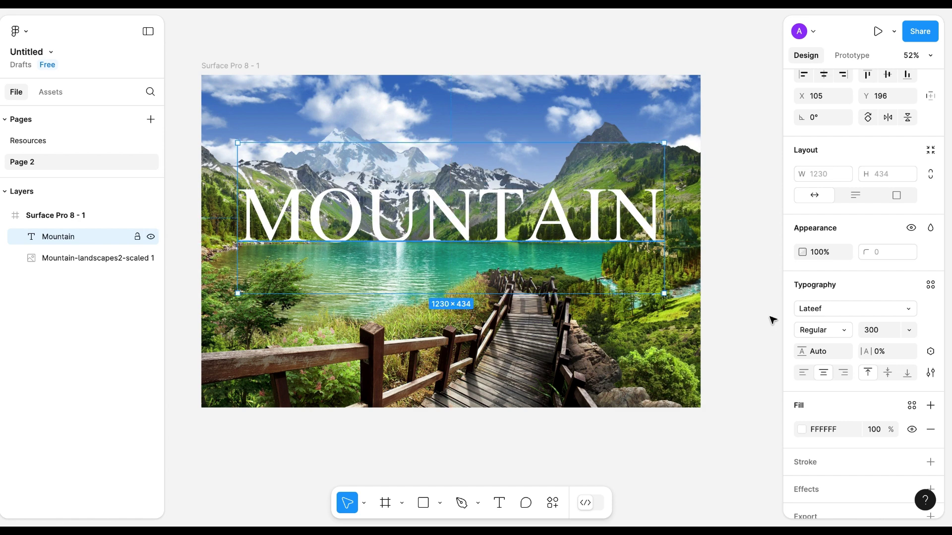
{"action": "left_click", "coordinate": [821, 331]}
{"action": "left_click", "coordinate": [782, 368]}
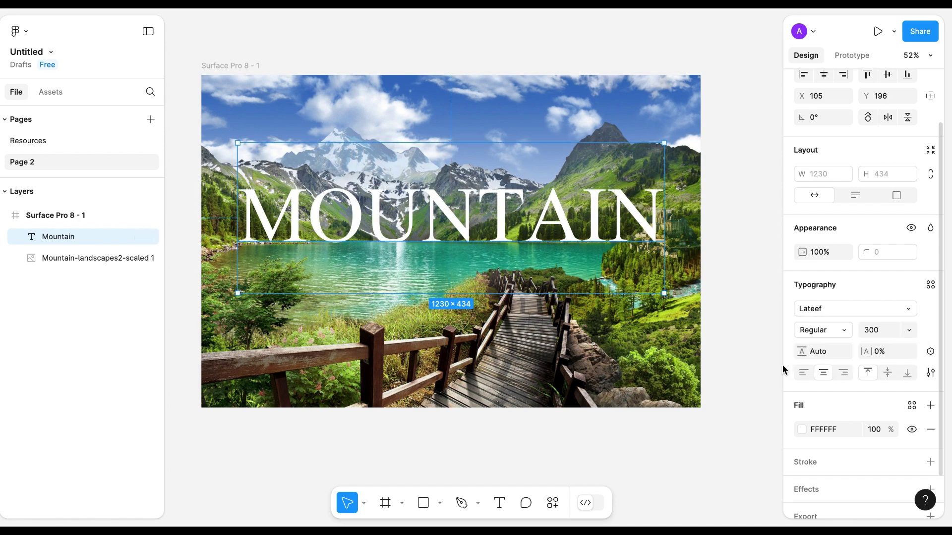
Give the title a white-to-999999 linear gradient fill running from the middle to the base of the letters
{"action": "left_click", "coordinate": [802, 430]}
{"action": "left_click", "coordinate": [655, 177]}
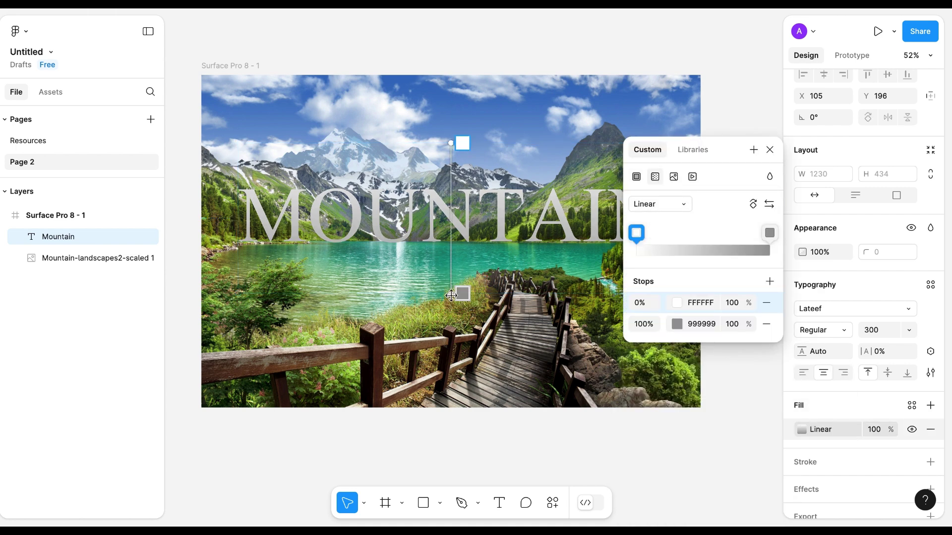
{"action": "left_click_drag", "start_coordinate": [452, 296], "coordinate": [450, 242]}
{"action": "left_click_drag", "start_coordinate": [451, 144], "coordinate": [452, 218]}
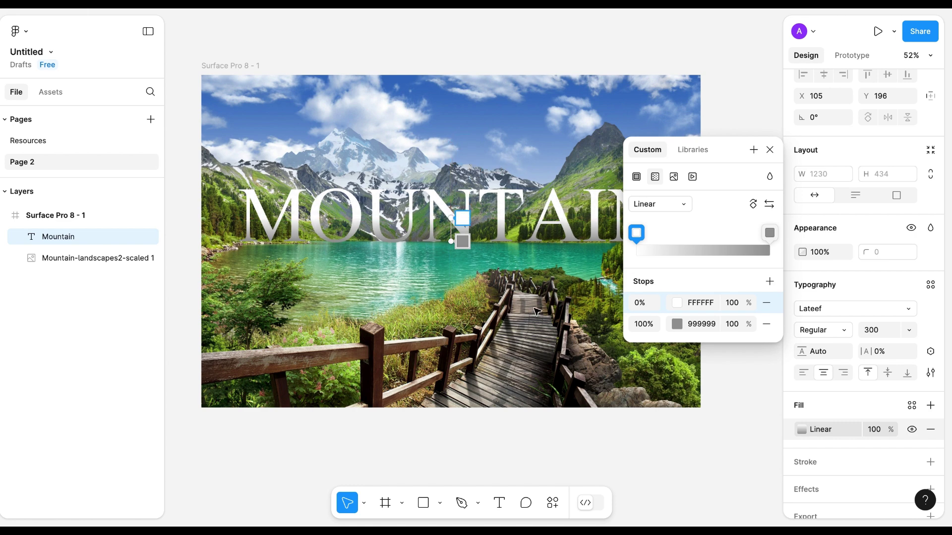
Reduce the title's text box height to 293 and move the title back up so it sits on the lake's far shoreline
{"action": "key", "text": "Escape"}
{"action": "left_click_drag", "start_coordinate": [449, 143], "coordinate": [448, 192]}
{"action": "left_click_drag", "start_coordinate": [458, 257], "coordinate": [460, 209]}
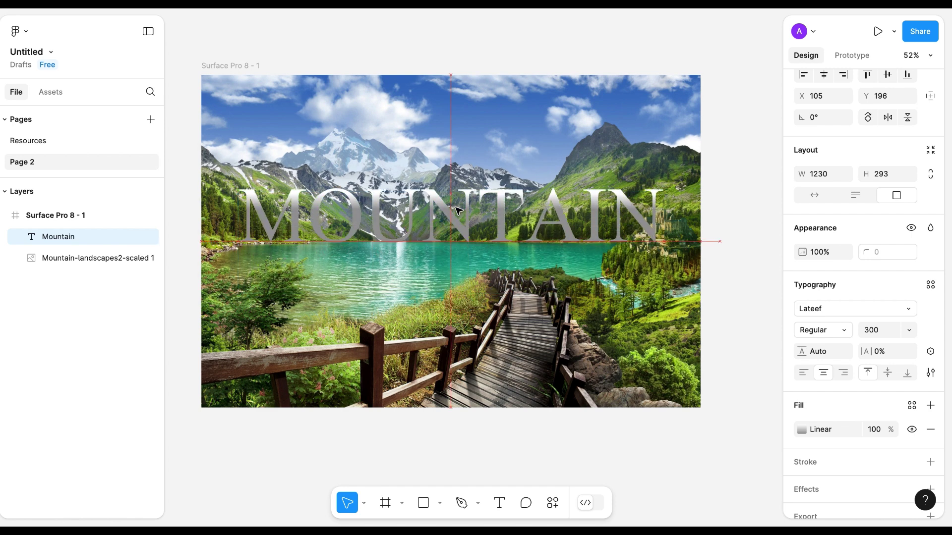
Readjust the title's linear gradient so it runs from the middle of the letters down to their base
{"action": "left_click", "coordinate": [802, 430]}
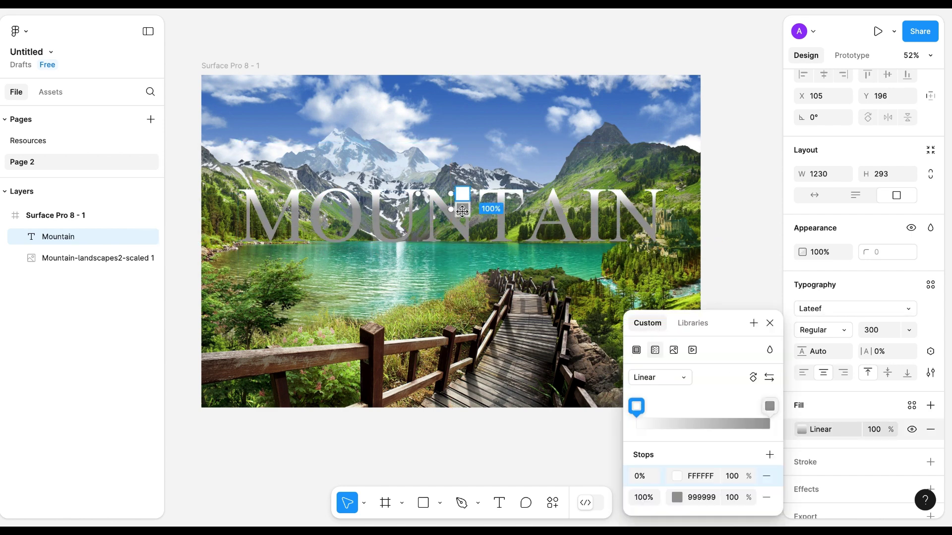
{"action": "left_click", "coordinate": [462, 210]}
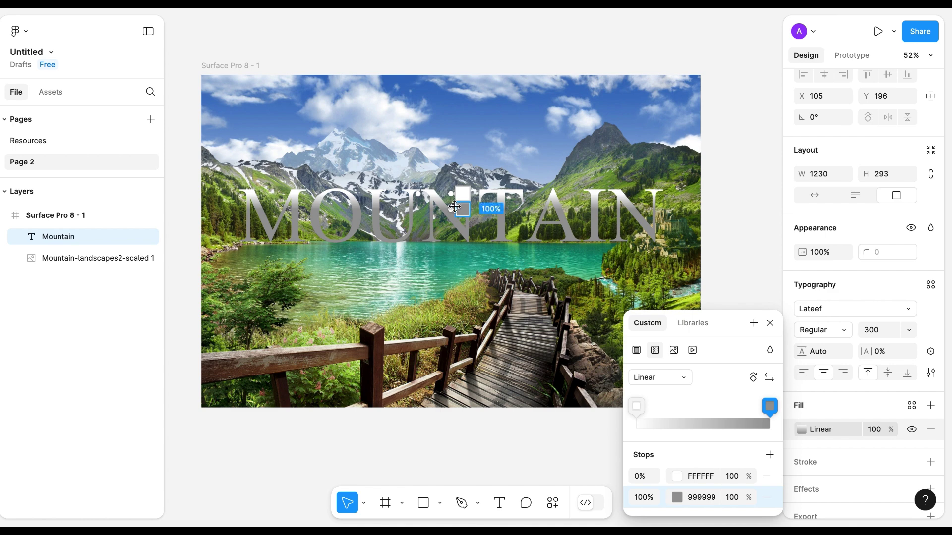
{"action": "left_click_drag", "start_coordinate": [457, 210], "coordinate": [452, 241]}
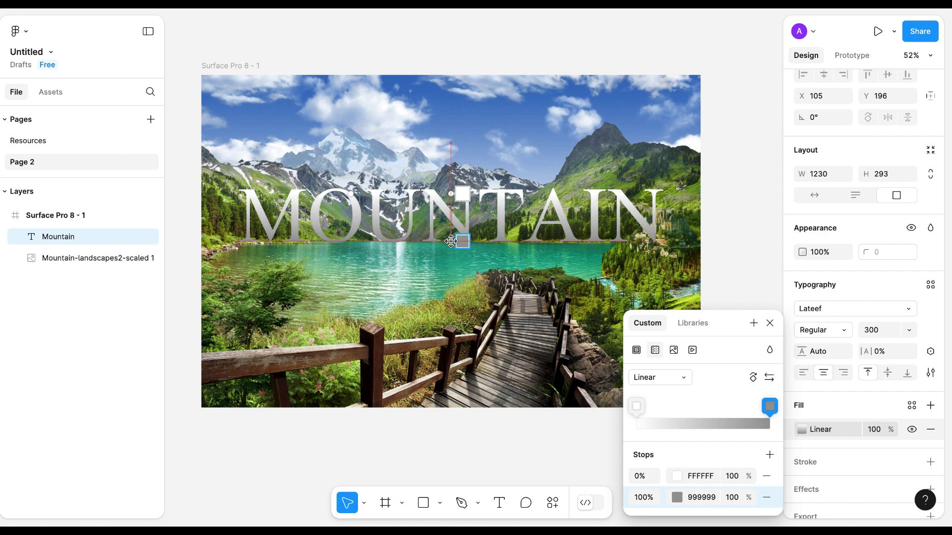
{"action": "left_click_drag", "start_coordinate": [452, 191], "coordinate": [452, 214]}
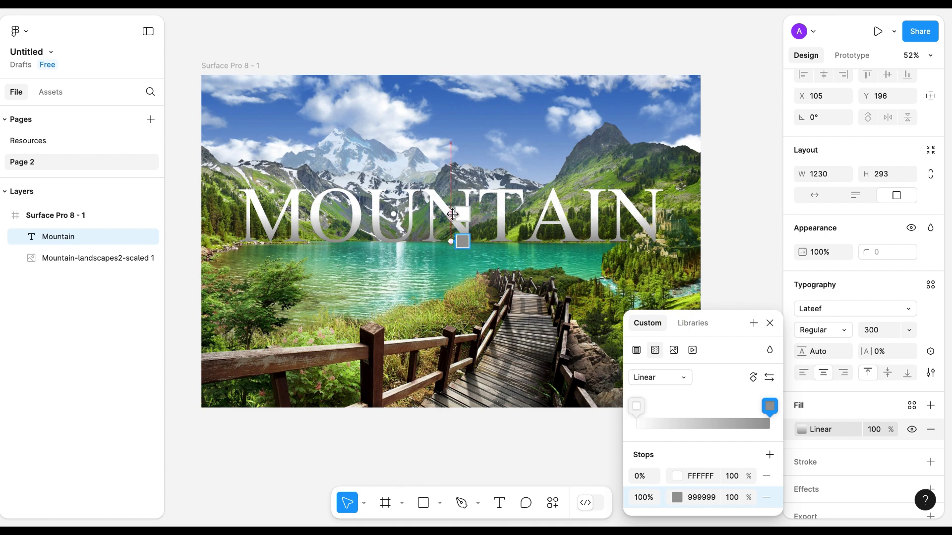
{"action": "left_click", "coordinate": [770, 323]}
Copy the Mountain description from the Resources page and paste it as new text below the title on Page 2
{"action": "left_click", "coordinate": [55, 216]}
{"action": "left_click", "coordinate": [45, 142]}
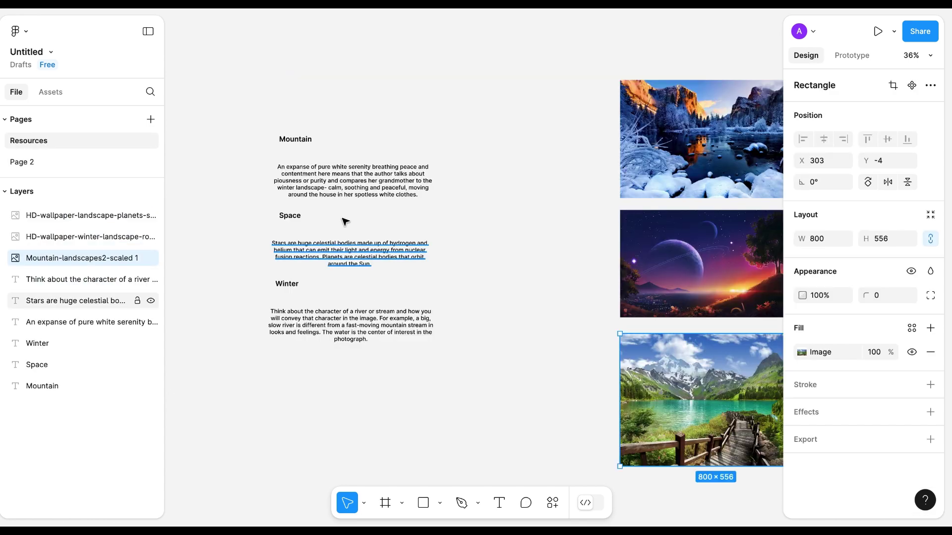
{"action": "left_click", "coordinate": [334, 190]}
{"action": "left_click", "coordinate": [43, 163]}
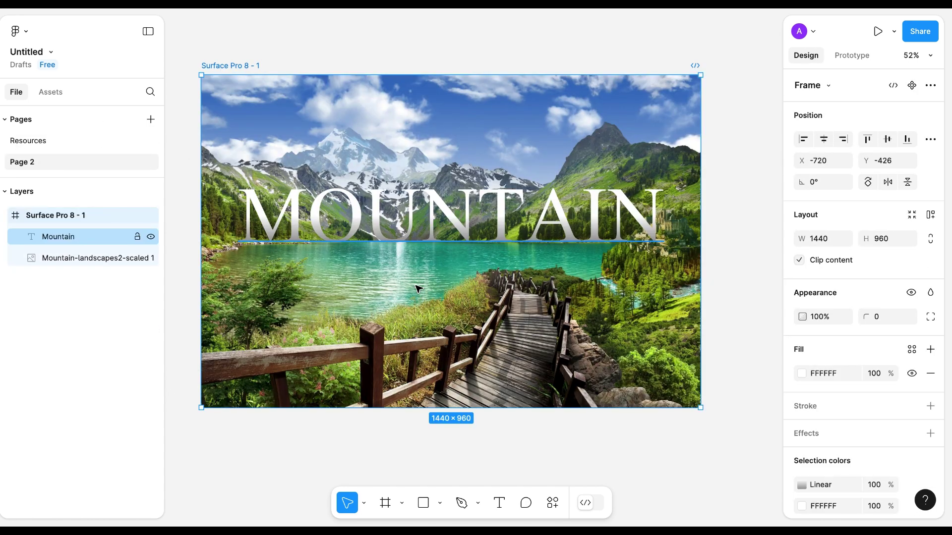
{"action": "key", "text": "t"}
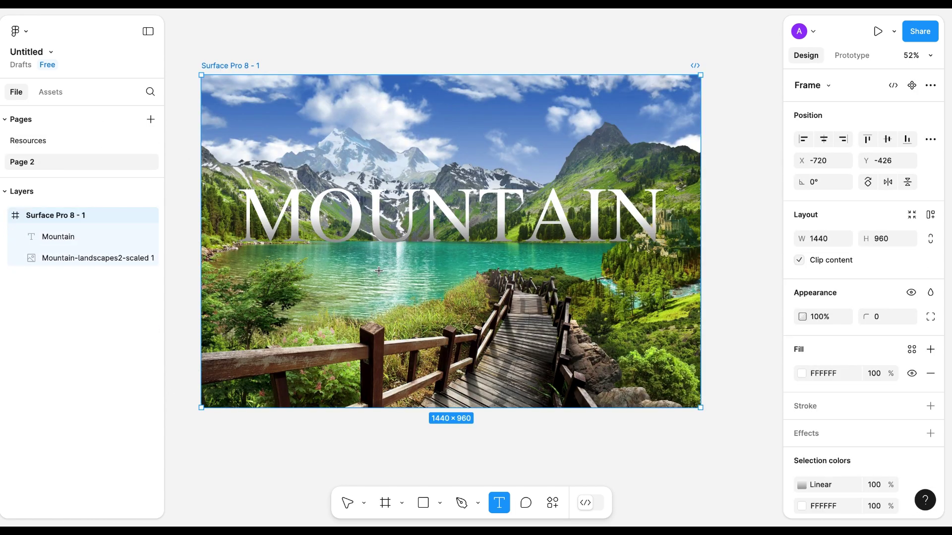
{"action": "left_click", "coordinate": [379, 272]}
{"action": "key", "text": "ctrl+v"}
Narrow the pasted description to about 1037 wide so it wraps, and place it just beneath the title
{"action": "scroll", "coordinate": [379, 271], "scroll_direction": "down", "scroll_amount": 5}
{"action": "scroll", "coordinate": [379, 272], "scroll_direction": "down", "scroll_amount": 1}
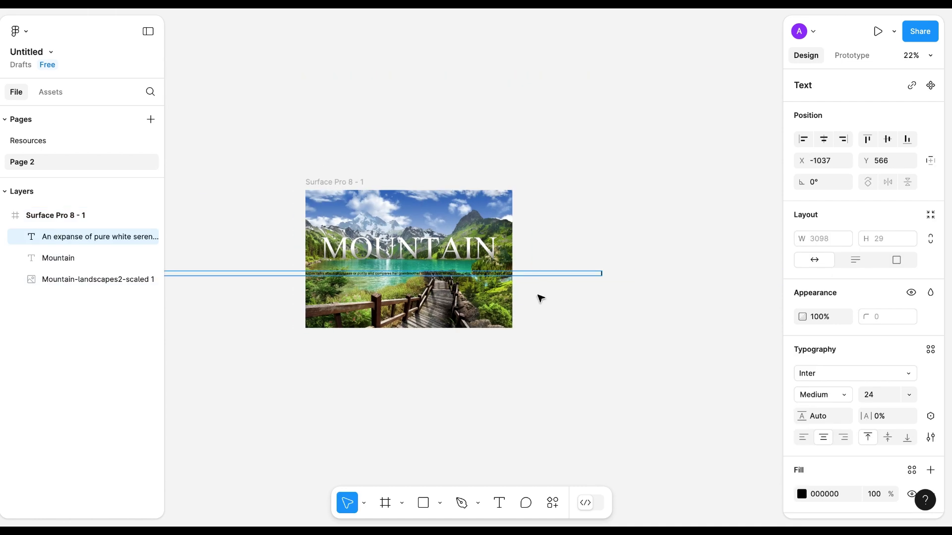
{"action": "scroll", "coordinate": [595, 288], "scroll_direction": "left", "scroll_amount": 2}
{"action": "key", "text": "Escape"}
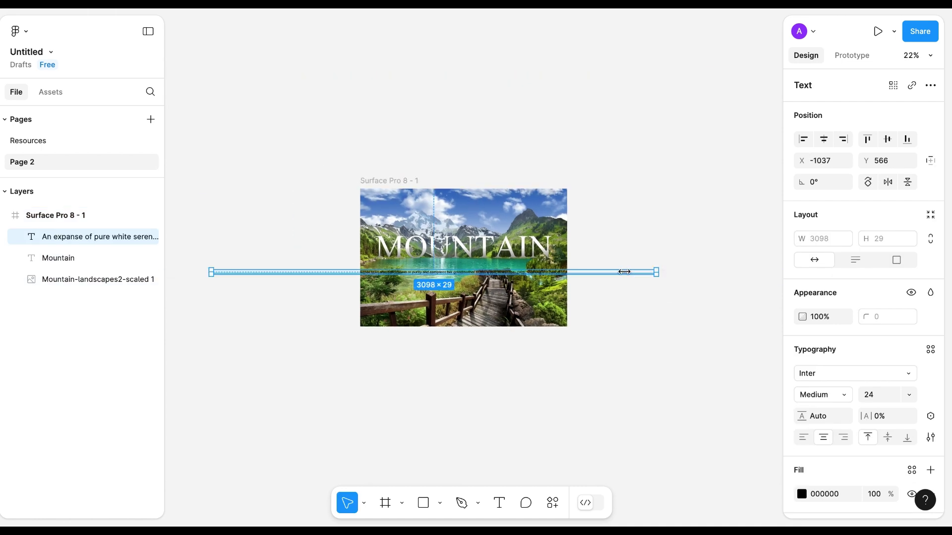
{"action": "left_click_drag", "start_coordinate": [624, 272], "coordinate": [508, 274]}
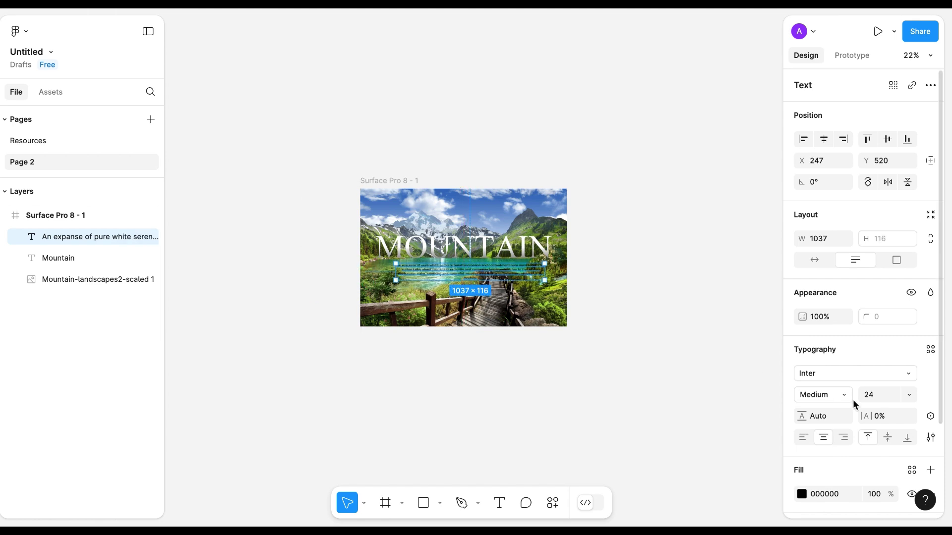
Change the description's fill color to white (FFFFFF)
{"action": "scroll", "coordinate": [576, 329], "scroll_direction": "up", "scroll_amount": 5}
{"action": "scroll", "coordinate": [576, 328], "scroll_direction": "left", "scroll_amount": 3}
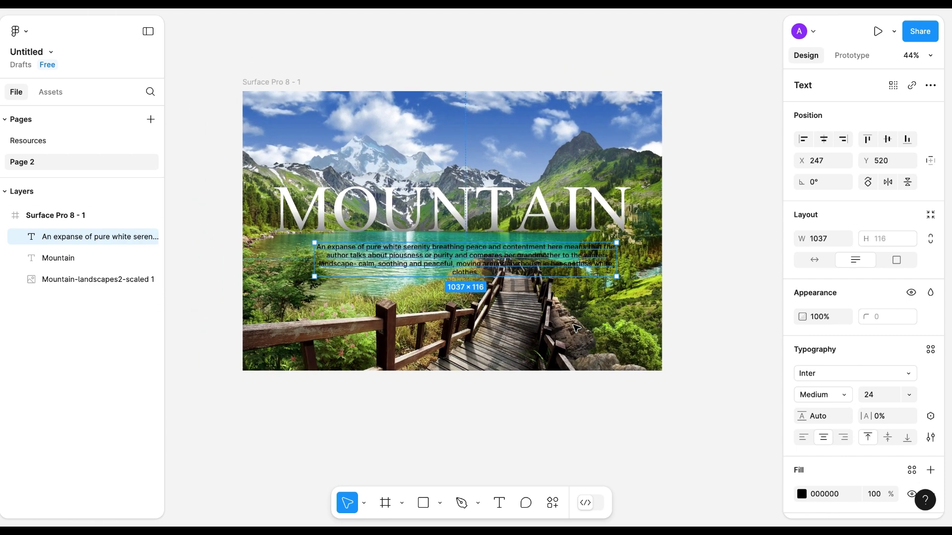
{"action": "scroll", "coordinate": [576, 328], "scroll_direction": "up", "scroll_amount": 2}
{"action": "scroll", "coordinate": [576, 328], "scroll_direction": "up", "scroll_amount": 2}
{"action": "scroll", "coordinate": [576, 328], "scroll_direction": "left", "scroll_amount": 2}
{"action": "scroll", "coordinate": [576, 329], "scroll_direction": "up", "scroll_amount": 1}
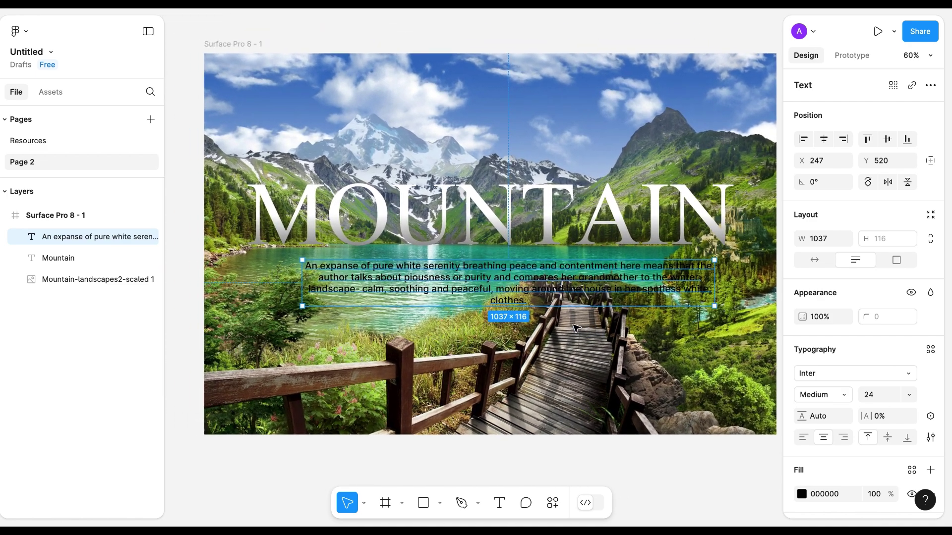
{"action": "left_click", "coordinate": [801, 493]}
{"action": "left_click_drag", "start_coordinate": [625, 331], "coordinate": [628, 193]}
{"action": "left_click", "coordinate": [770, 150]}
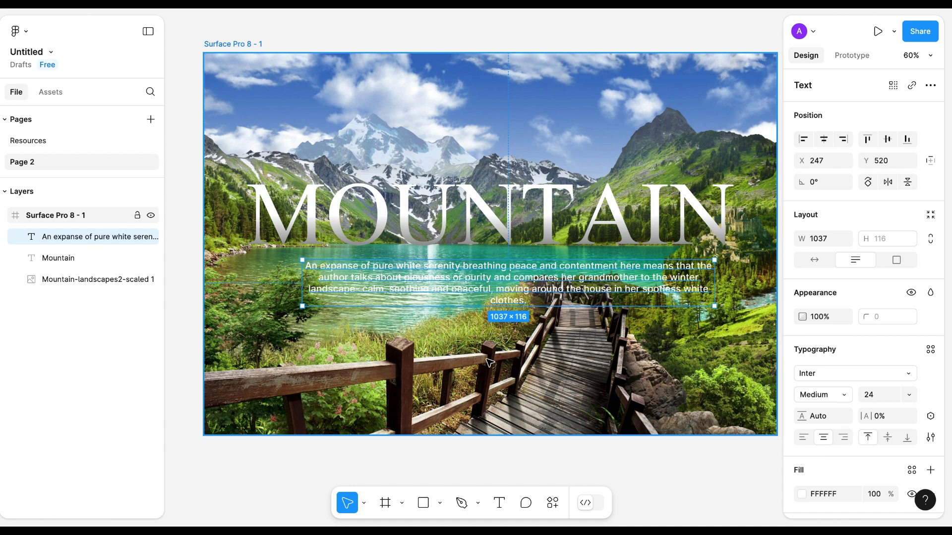
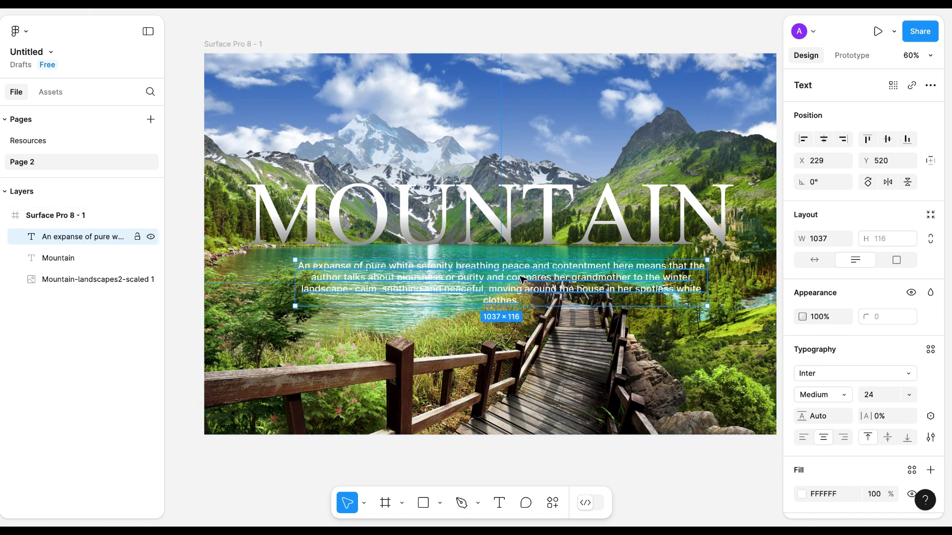
Draw a 1440 × 960 rectangle covering the whole frame and fill it with 000000
{"action": "scroll", "coordinate": [291, 132], "scroll_direction": "up", "scroll_amount": 1}
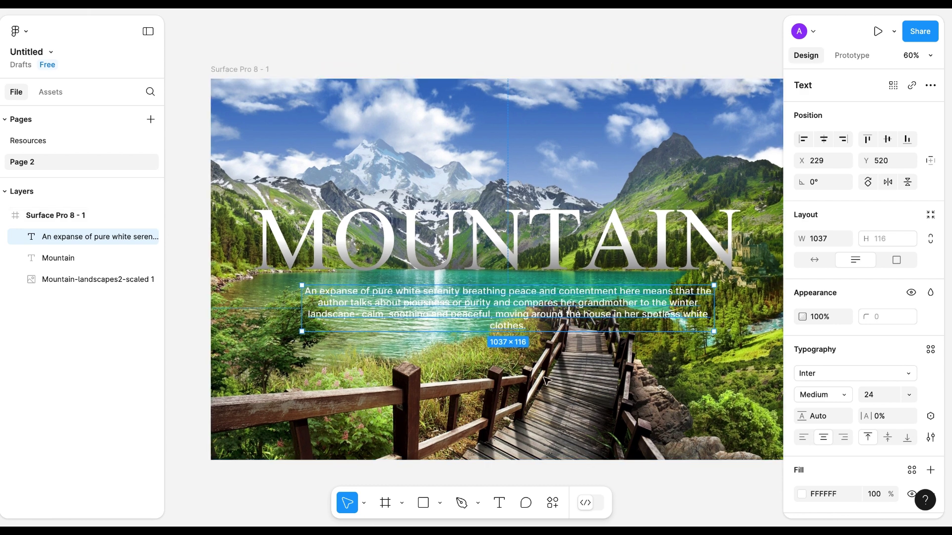
{"action": "key", "text": "Escape"}
{"action": "key", "text": "r"}
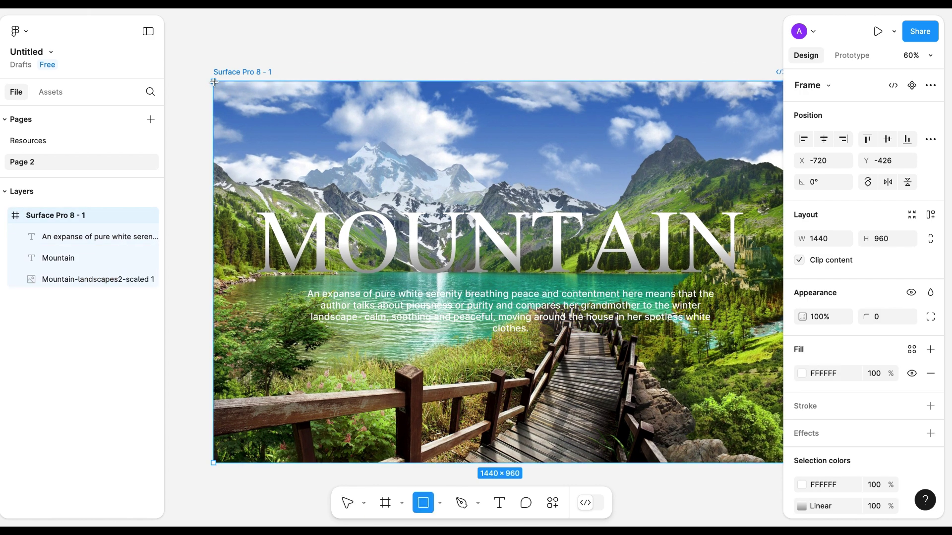
{"action": "left_click_drag", "start_coordinate": [213, 80], "coordinate": [742, 454]}
{"action": "left_click", "coordinate": [819, 352]}
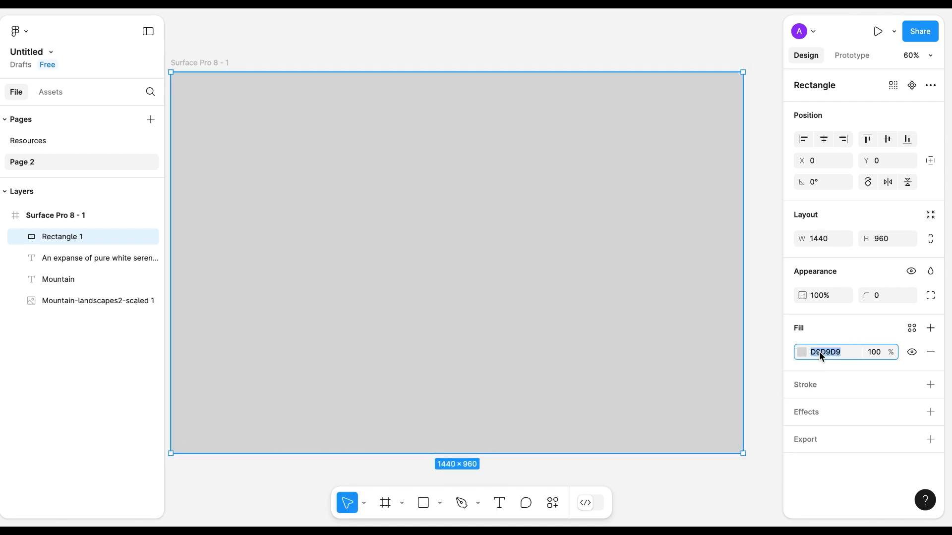
{"action": "type", "text": "000000"}
{"action": "key", "text": "Return"}
{"action": "scroll", "coordinate": [567, 262], "scroll_direction": "left", "scroll_amount": 2}
{"action": "scroll", "coordinate": [567, 263], "scroll_direction": "right", "scroll_amount": 2}
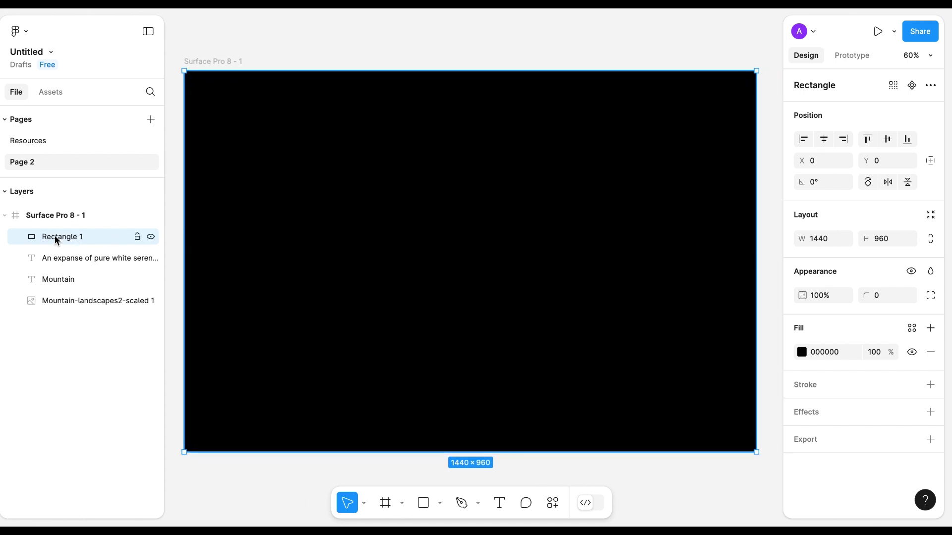
Move the black rectangle beneath both text layers and set its opacity to 20%
{"action": "left_click_drag", "start_coordinate": [56, 241], "coordinate": [70, 279]}
{"action": "left_click", "coordinate": [825, 297]}
{"action": "type", "text": "20"}
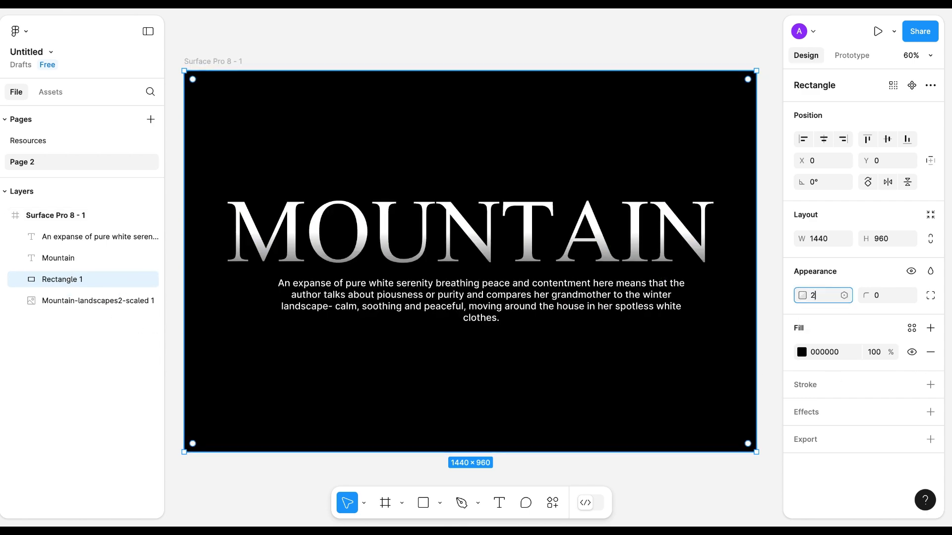
{"action": "key", "text": "Return"}
Draw a bar about 127 wide near the frame's lower edge, with a height of 16 and a corner radius of 20
{"action": "scroll", "coordinate": [774, 390], "scroll_direction": "down", "scroll_amount": 2}
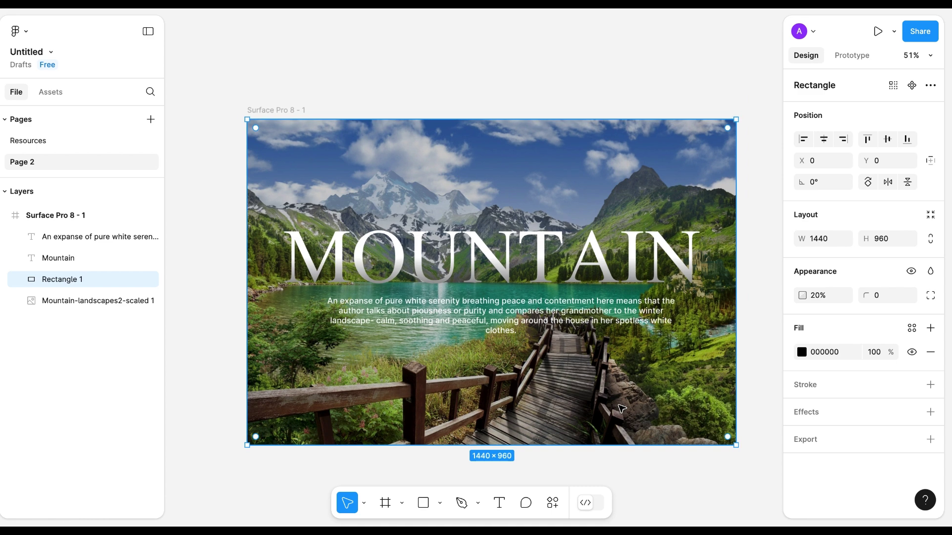
{"action": "scroll", "coordinate": [645, 436], "scroll_direction": "down", "scroll_amount": 1}
{"action": "left_click", "coordinate": [546, 459]}
{"action": "scroll", "coordinate": [547, 461], "scroll_direction": "down", "scroll_amount": 1}
{"action": "key", "text": "r"}
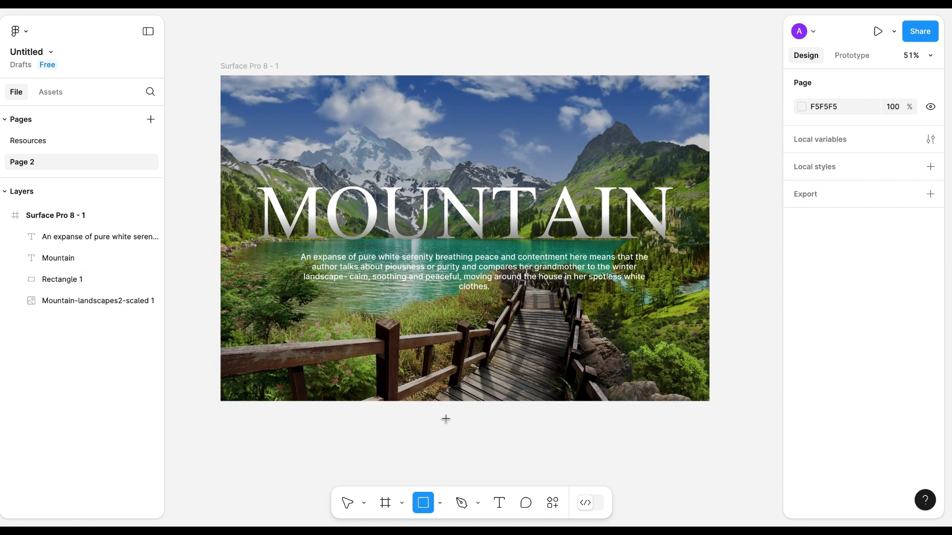
{"action": "left_click_drag", "start_coordinate": [375, 375], "coordinate": [418, 379]}
{"action": "left_click", "coordinate": [881, 246]}
{"action": "type", "text": "16"}
{"action": "key", "text": "Return"}
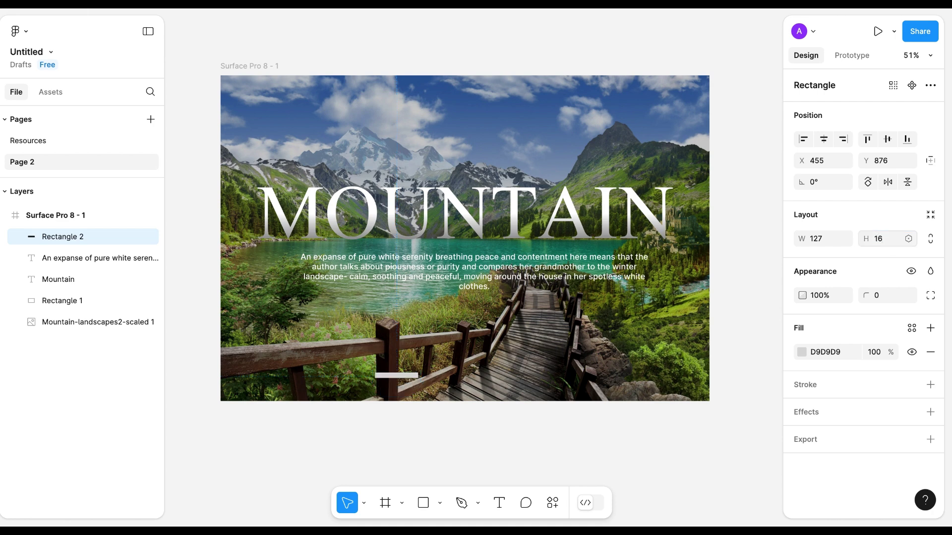
{"action": "left_click", "coordinate": [882, 297]}
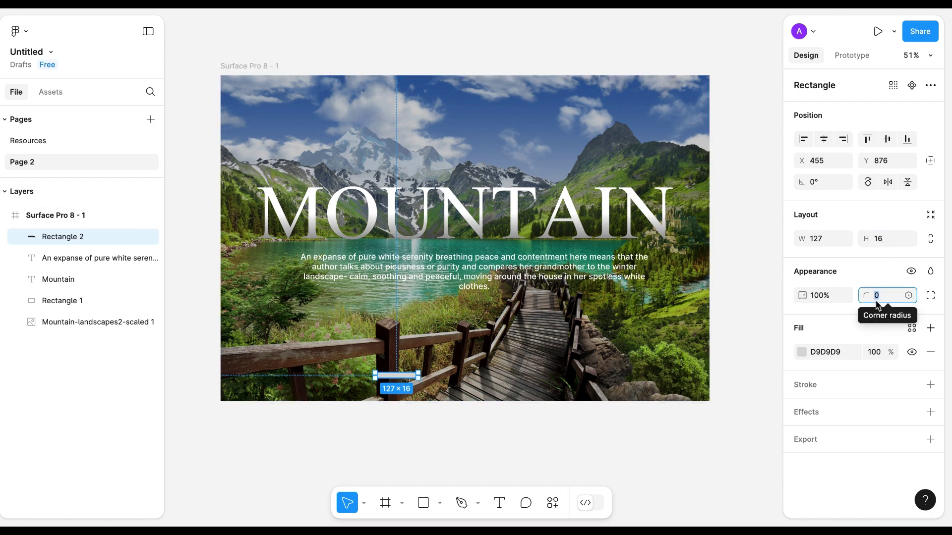
{"action": "type", "text": "20"}
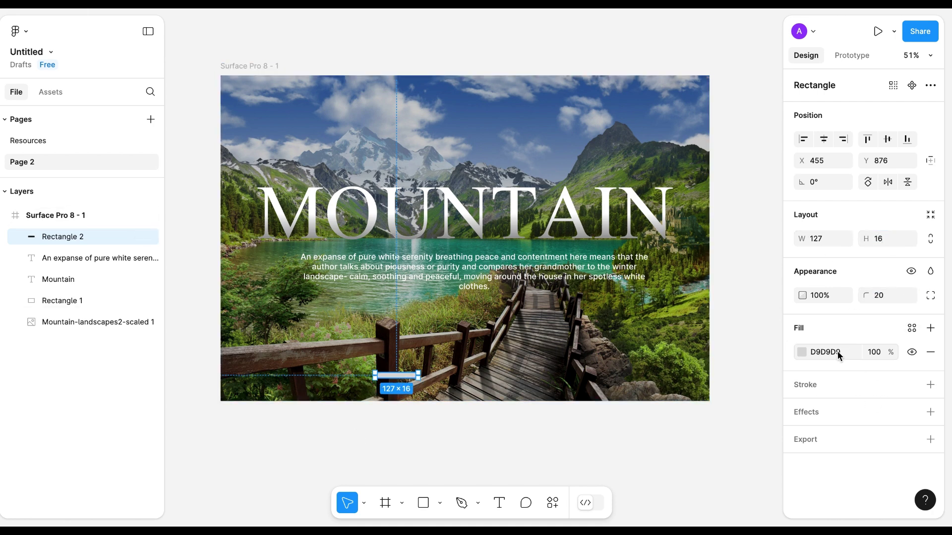
Fill the indicator bar with FFFFFF and duplicate it twice to form an evenly spaced row of three bars
{"action": "left_click", "coordinate": [840, 356]}
{"action": "type", "text": "fff"}
{"action": "key", "text": "Return"}
{"action": "key", "text": "ctrl+d"}
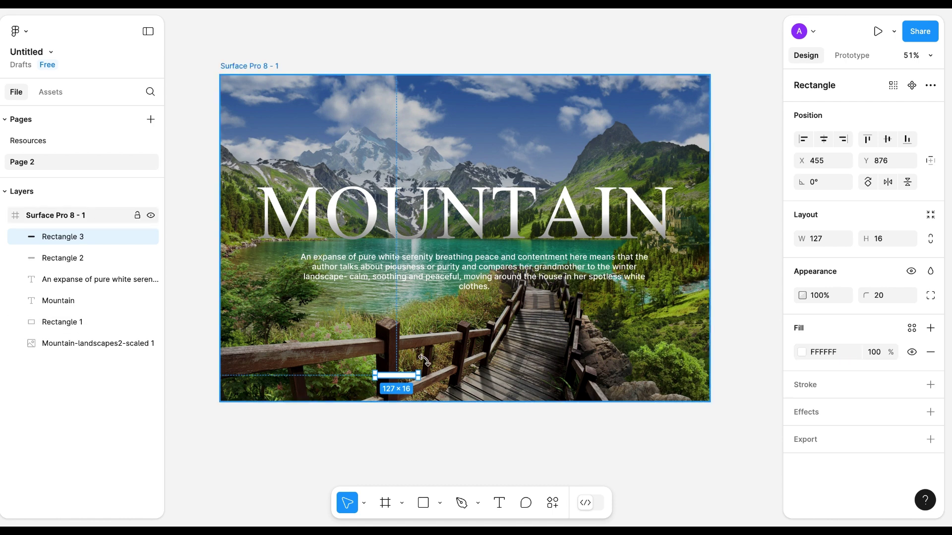
{"action": "left_click_drag", "start_coordinate": [407, 377], "coordinate": [458, 380]}
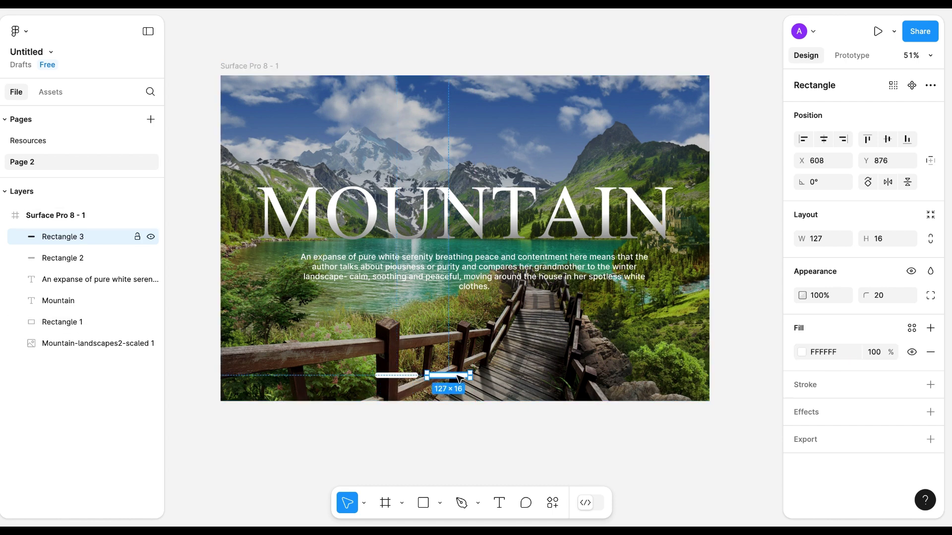
{"action": "key", "text": "ctrl+d"}
Set the width of the second and third bars to 16 so they become small dots
{"action": "left_click", "coordinate": [459, 379]}
{"action": "left_click", "coordinate": [818, 240]}
{"action": "type", "text": "16"}
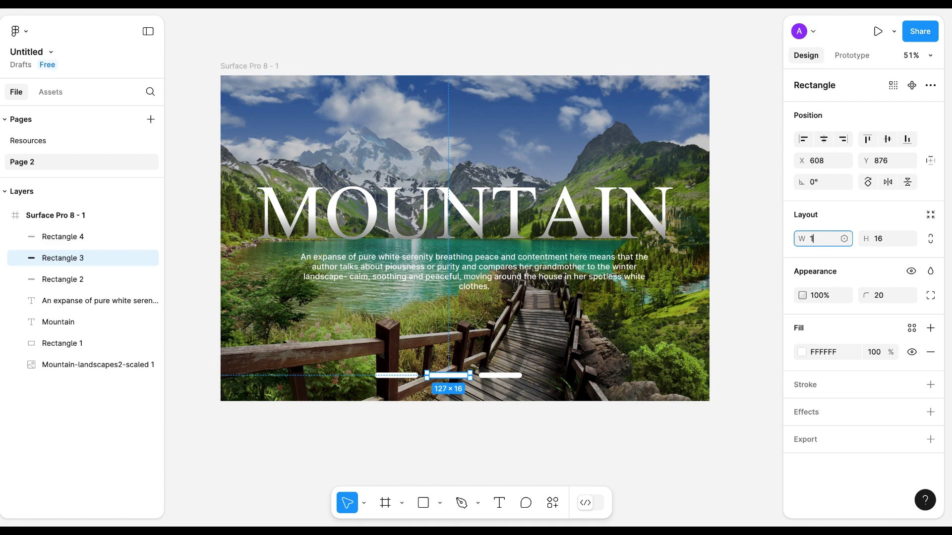
{"action": "key", "text": "Return"}
{"action": "key", "text": "Tab"}
{"action": "left_click", "coordinate": [818, 242]}
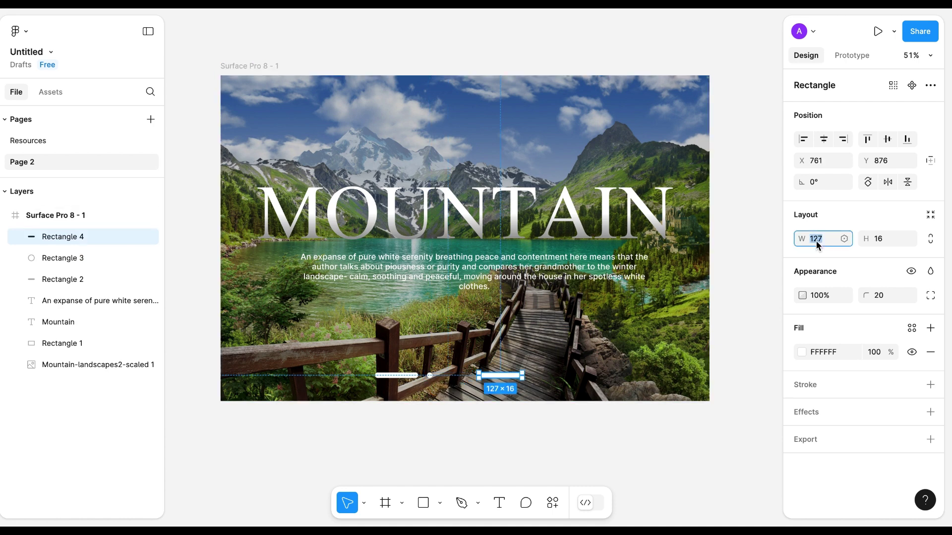
{"action": "key", "text": "Return"}
Combine the bar and both dots in a horizontal auto layout with a gap of 21
{"action": "left_click", "coordinate": [63, 279]}
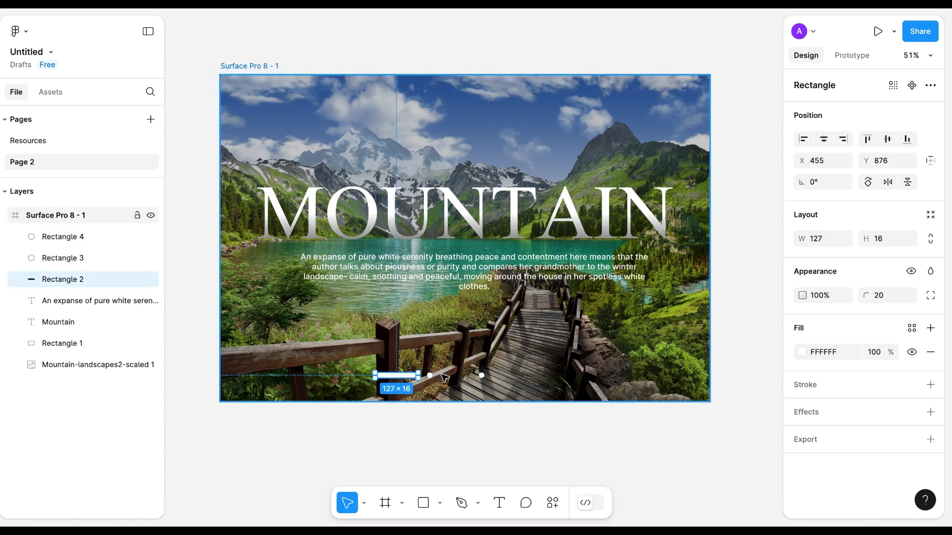
{"action": "left_click", "coordinate": [55, 236], "text": "shift"}
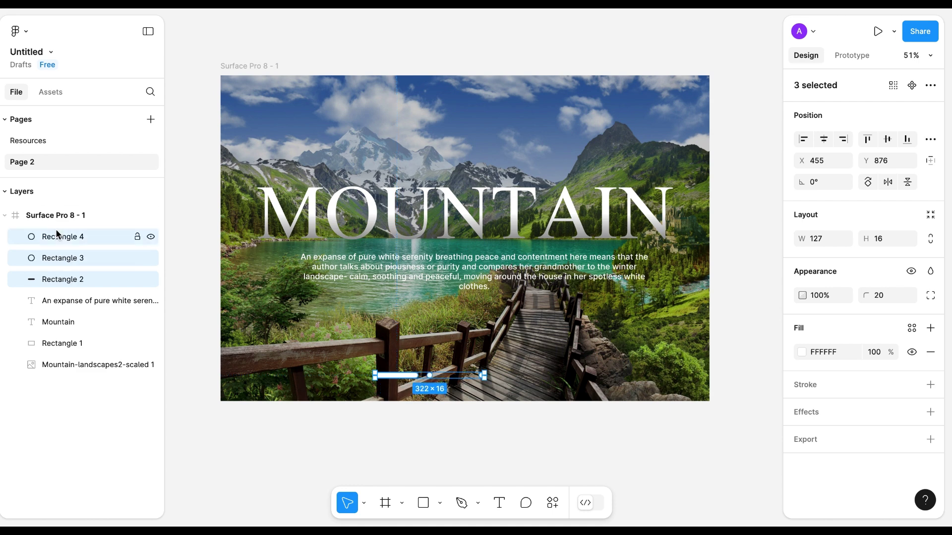
{"action": "left_click", "coordinate": [931, 215]}
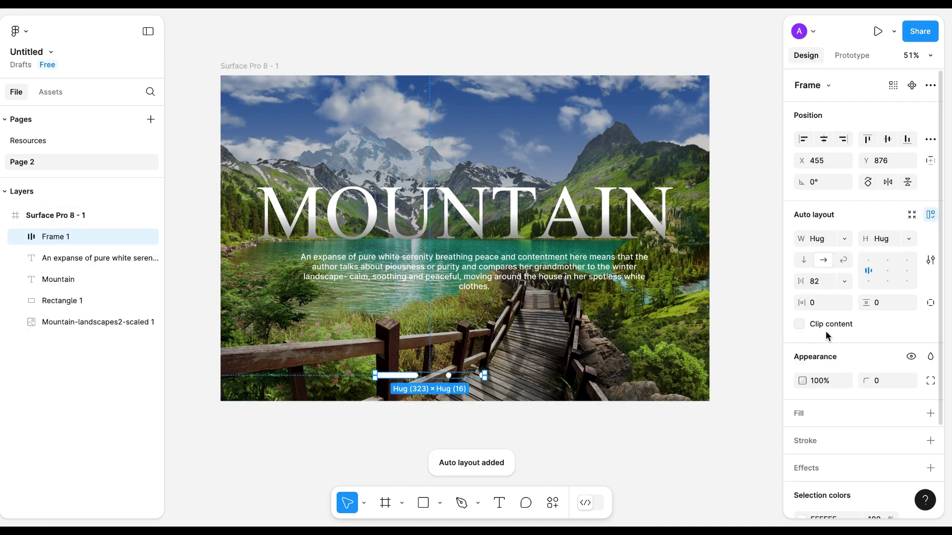
{"action": "left_click_drag", "start_coordinate": [802, 282], "coordinate": [722, 287]}
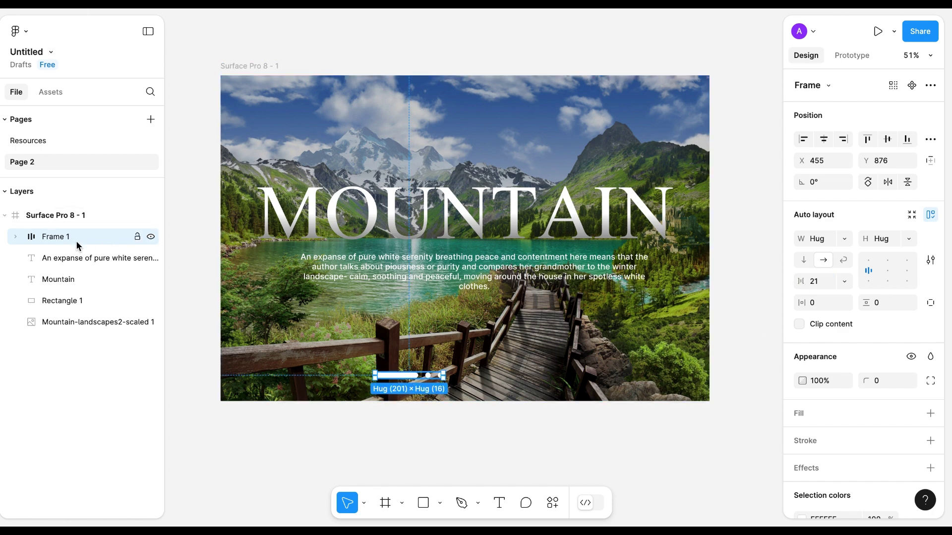
Rename the indicator's auto layout frame to pagination and center it horizontally near the screen's lower edge
{"action": "double_click", "coordinate": [57, 238]}
{"action": "type", "text": "paginatio"}
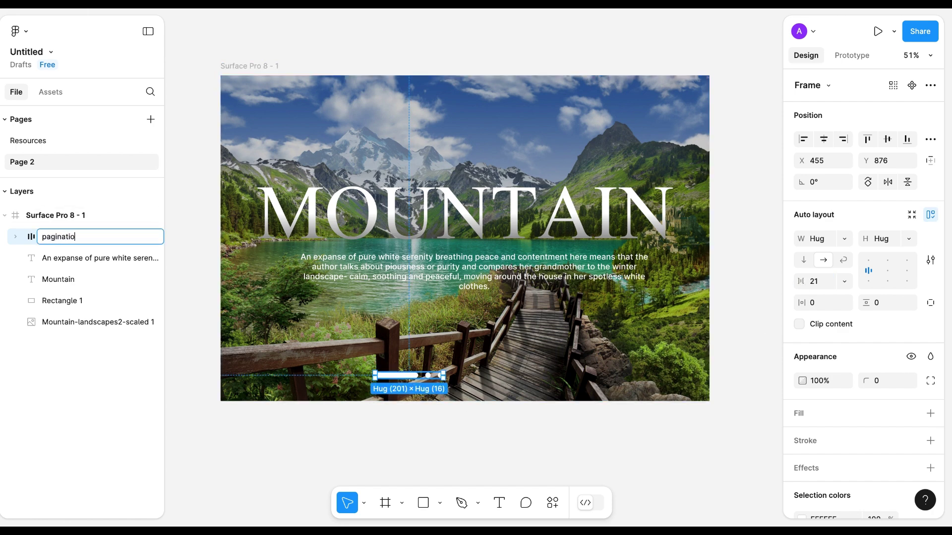
{"action": "type", "text": "n"}
{"action": "key", "text": "Return"}
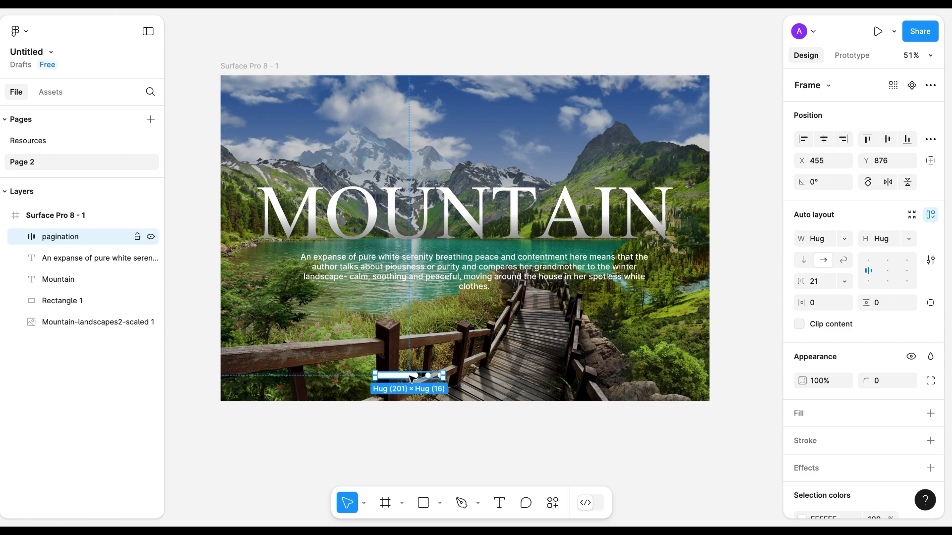
{"action": "left_click_drag", "start_coordinate": [411, 378], "coordinate": [477, 378]}
{"action": "left_click", "coordinate": [483, 453]}
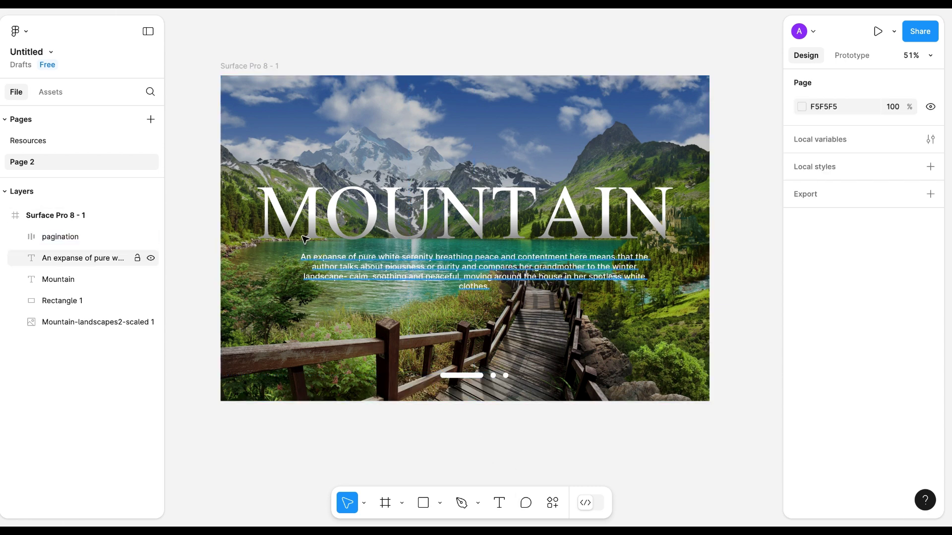
Duplicate the Surface Pro 8 - 1 frame twice to make a row of three screens
{"action": "left_click", "coordinate": [239, 69]}
{"action": "left_click", "coordinate": [194, 226]}
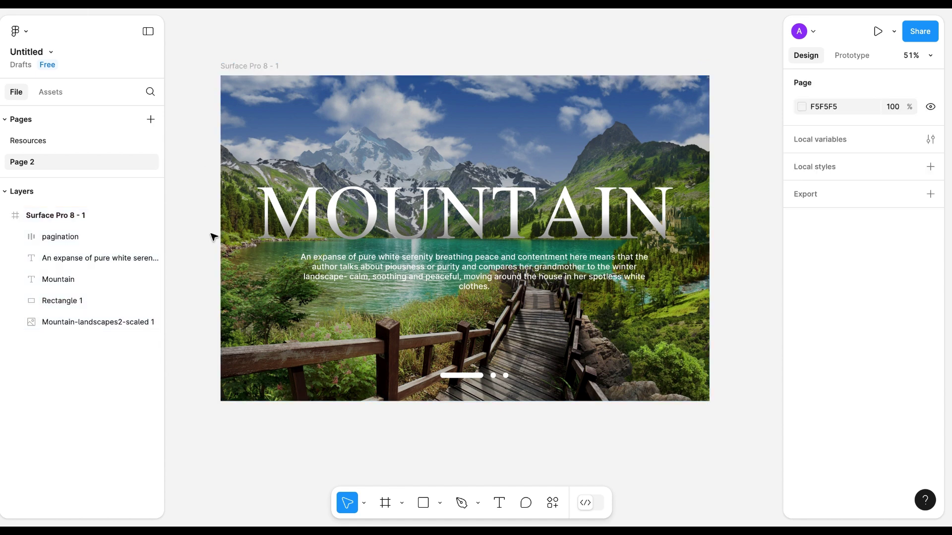
{"action": "left_click", "coordinate": [243, 70]}
{"action": "key", "text": "ctrl+d"}
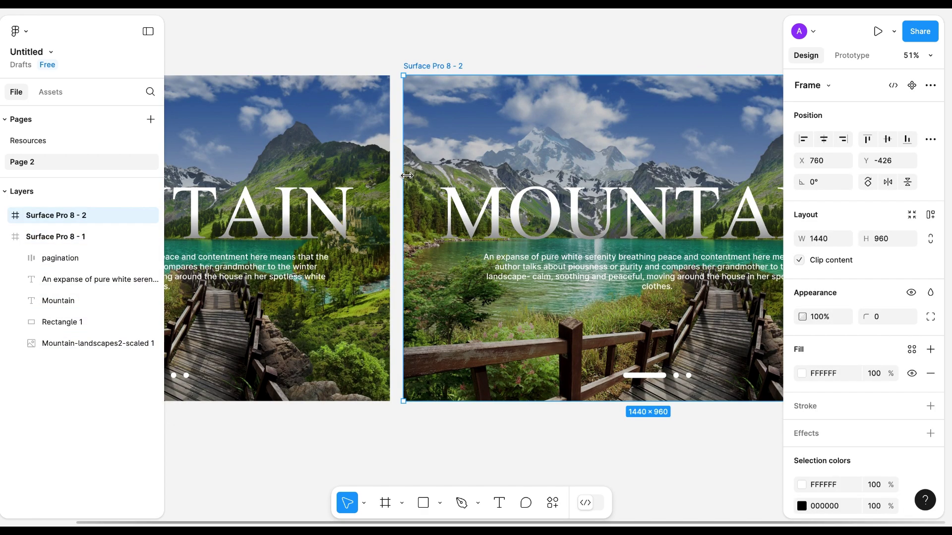
{"action": "key", "text": "ctrl+d"}
{"action": "scroll", "coordinate": [543, 229], "scroll_direction": "down", "scroll_amount": 5}
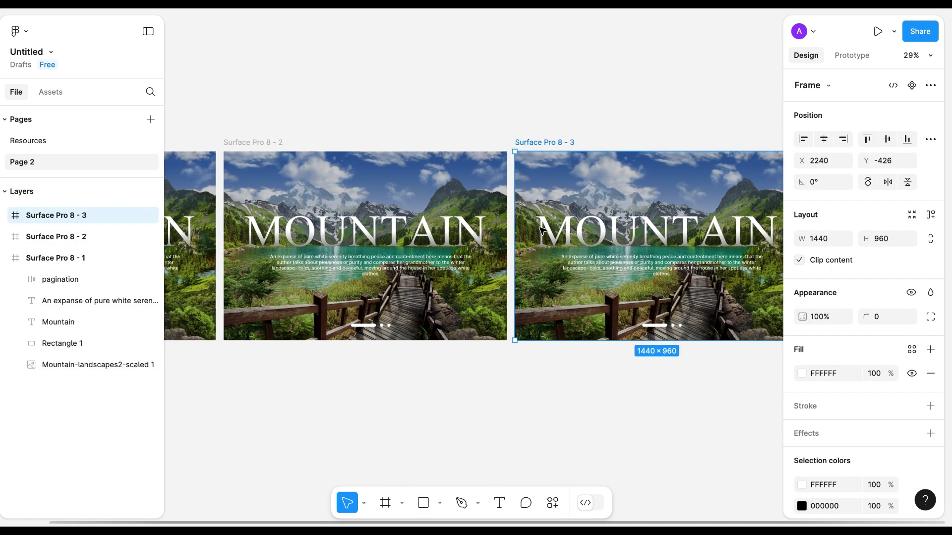
{"action": "scroll", "coordinate": [543, 229], "scroll_direction": "down", "scroll_amount": 2}
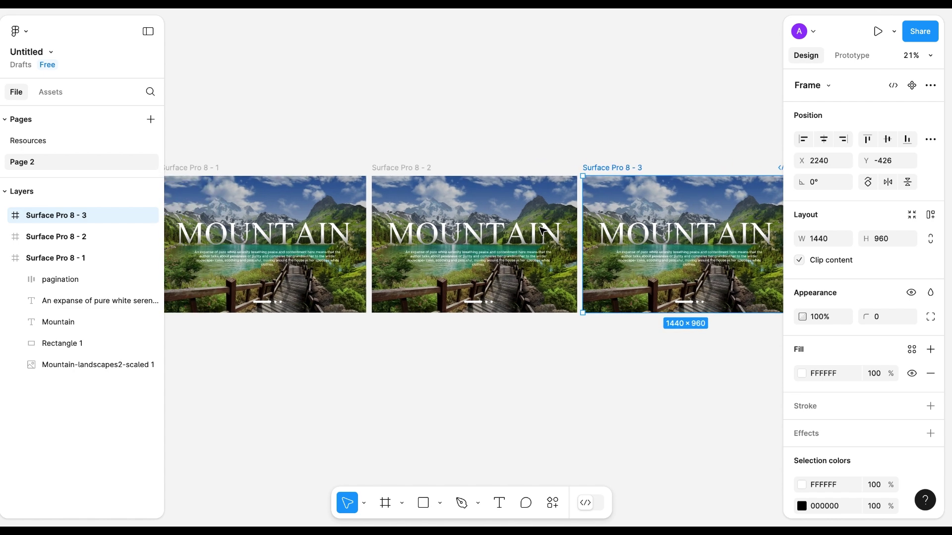
{"action": "scroll", "coordinate": [340, 210], "scroll_direction": "down", "scroll_amount": 1}
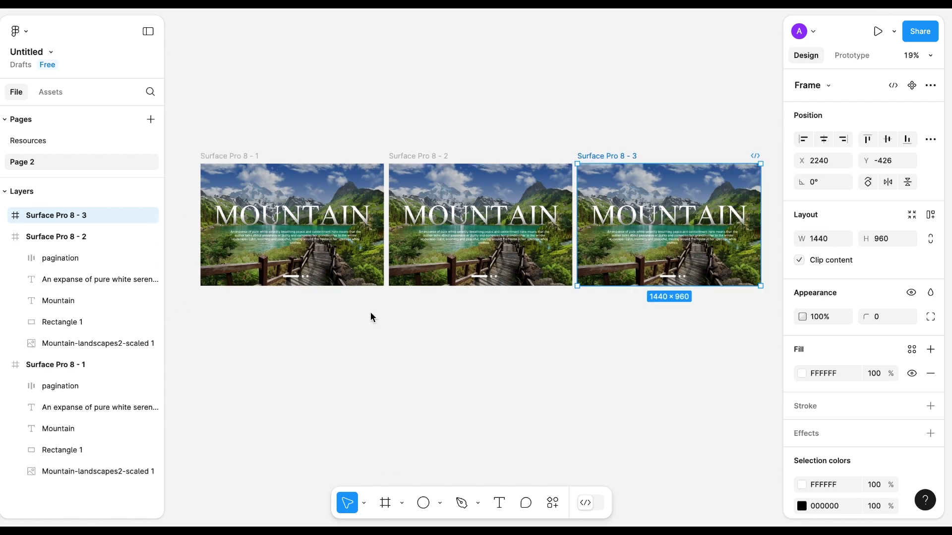
Replace the second frame's background with the planets landscape image from the Resources page and enlarge it to 1440 × 960
{"action": "left_click", "coordinate": [31, 141]}
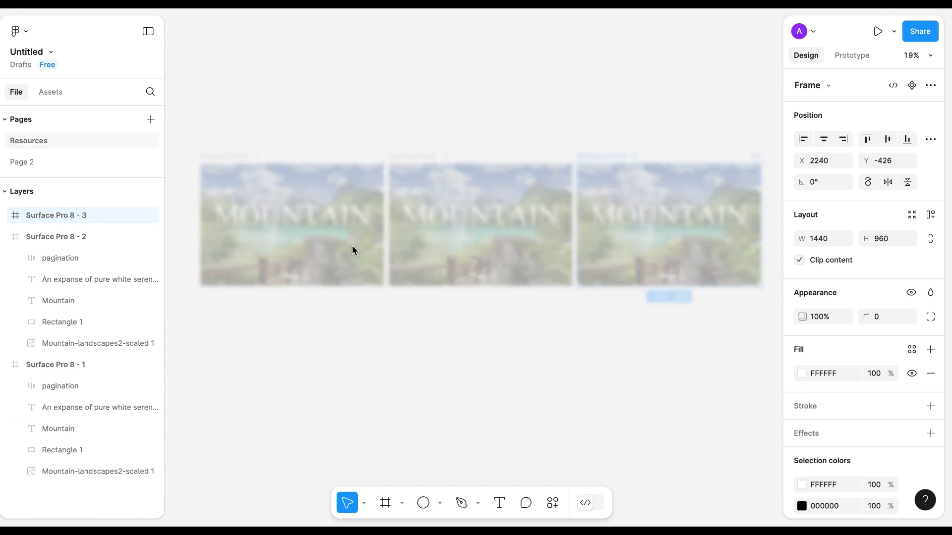
{"action": "left_click", "coordinate": [660, 280]}
{"action": "left_click", "coordinate": [40, 161]}
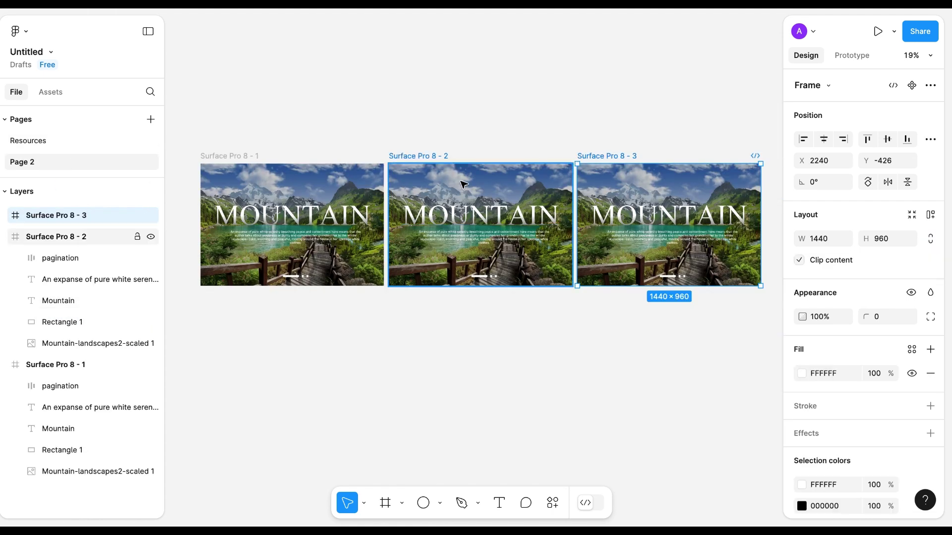
{"action": "left_click", "coordinate": [415, 160]}
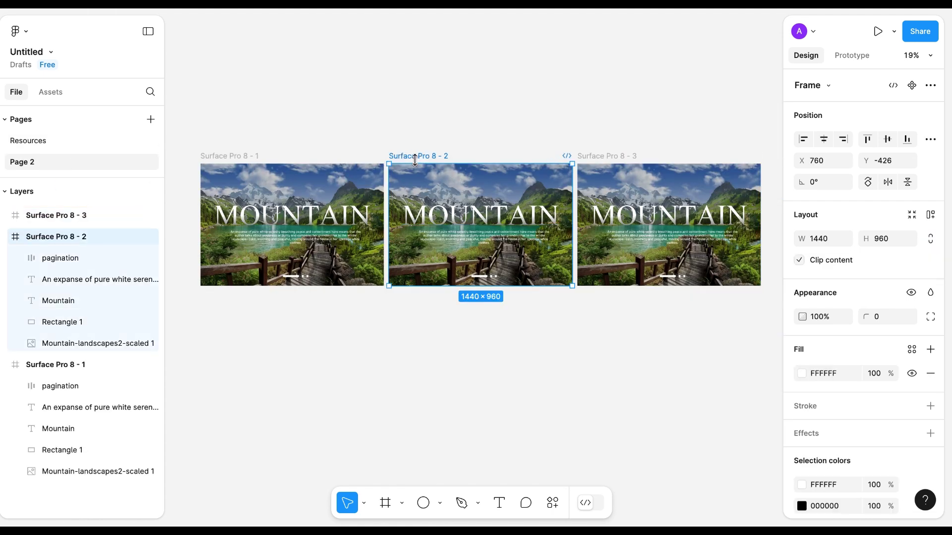
{"action": "left_click", "coordinate": [68, 347]}
{"action": "key", "text": "ctrl+shift+r"}
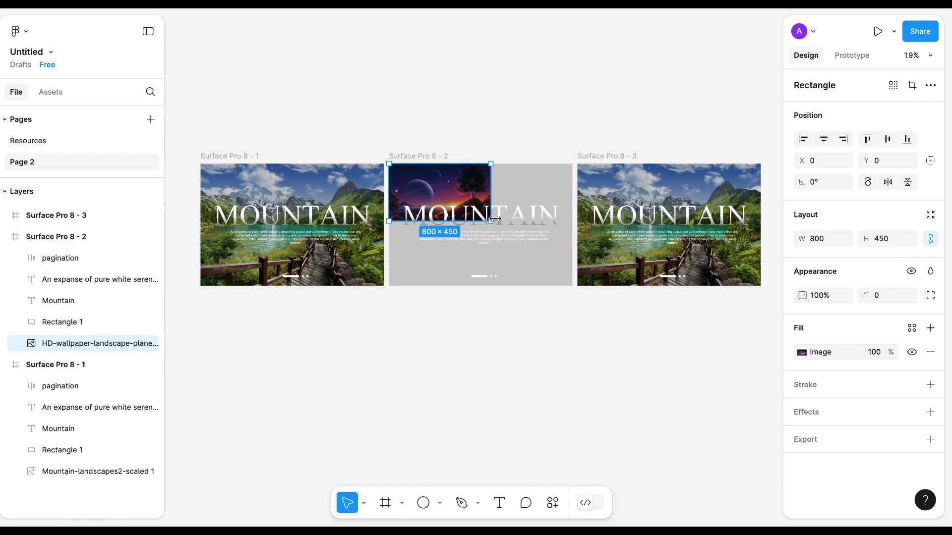
{"action": "key", "text": "alt"}
{"action": "left_click_drag", "start_coordinate": [491, 219], "coordinate": [514, 287]}
{"action": "left_click_drag", "start_coordinate": [516, 249], "coordinate": [573, 248]}
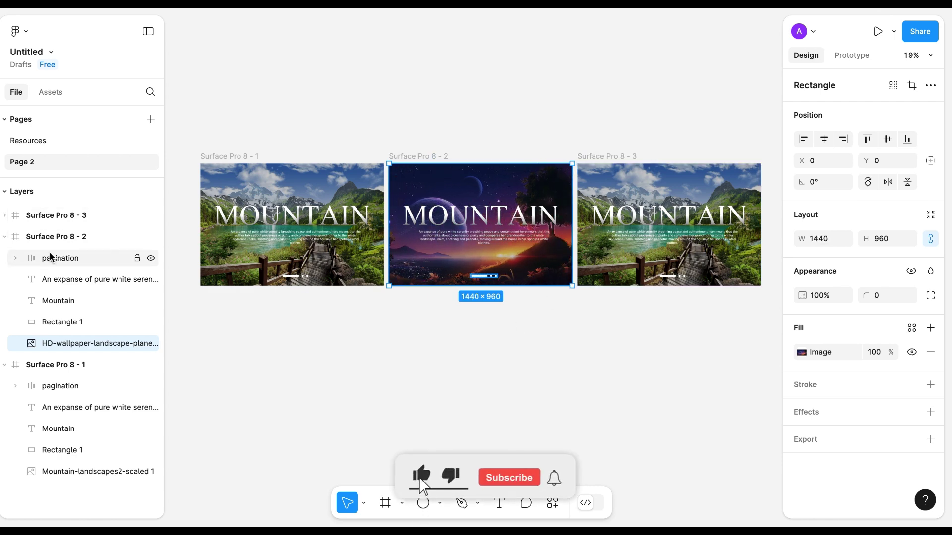
Replace the third frame's background with the winter landscape image from the Resources page and enlarge it to cover the frame
{"action": "left_click", "coordinate": [29, 141]}
{"action": "left_click", "coordinate": [662, 186]}
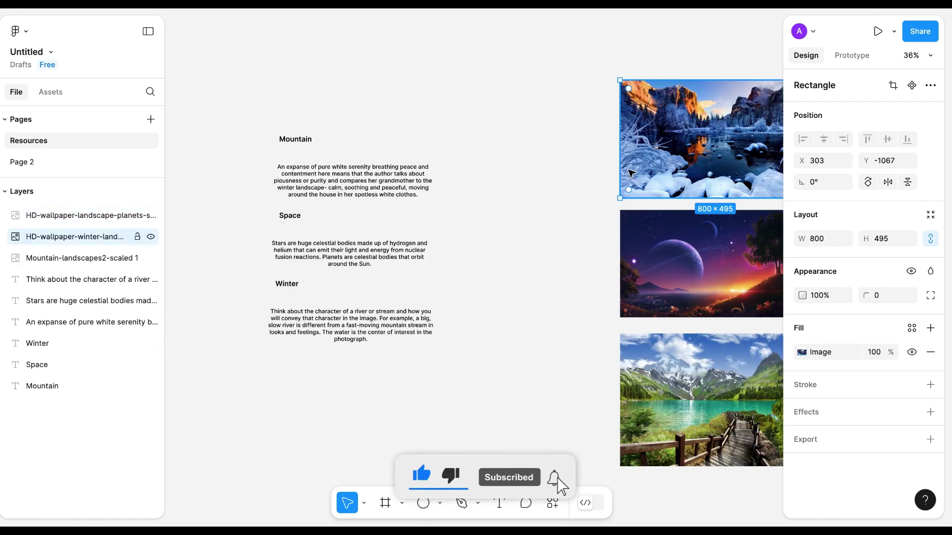
{"action": "left_click", "coordinate": [55, 164]}
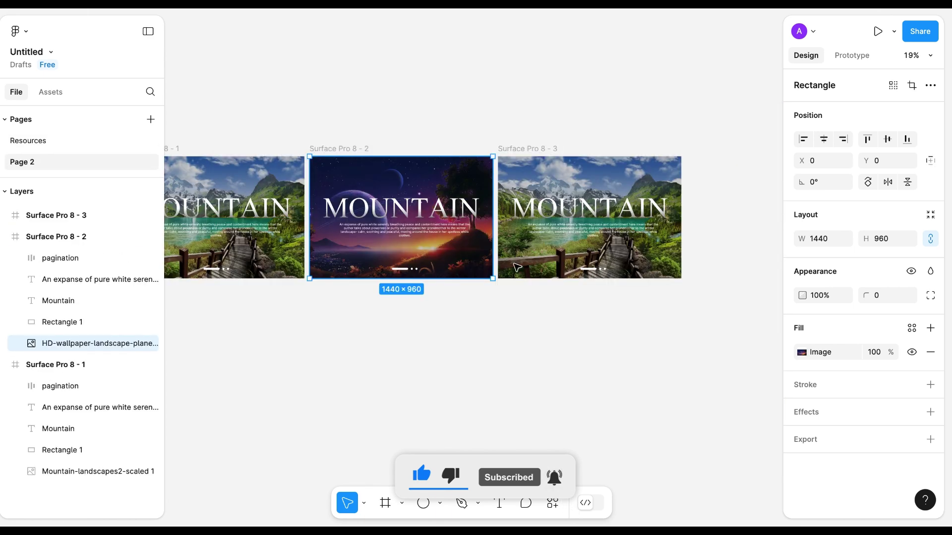
{"action": "left_click", "coordinate": [52, 215]}
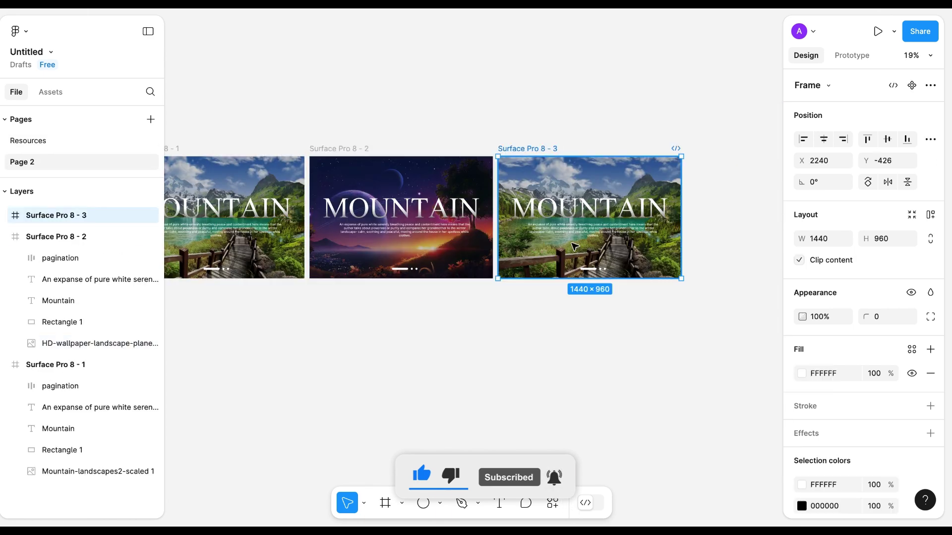
{"action": "left_click", "coordinate": [5, 215]}
{"action": "left_click", "coordinate": [64, 322]}
{"action": "key", "text": "ctrl+shift+r"}
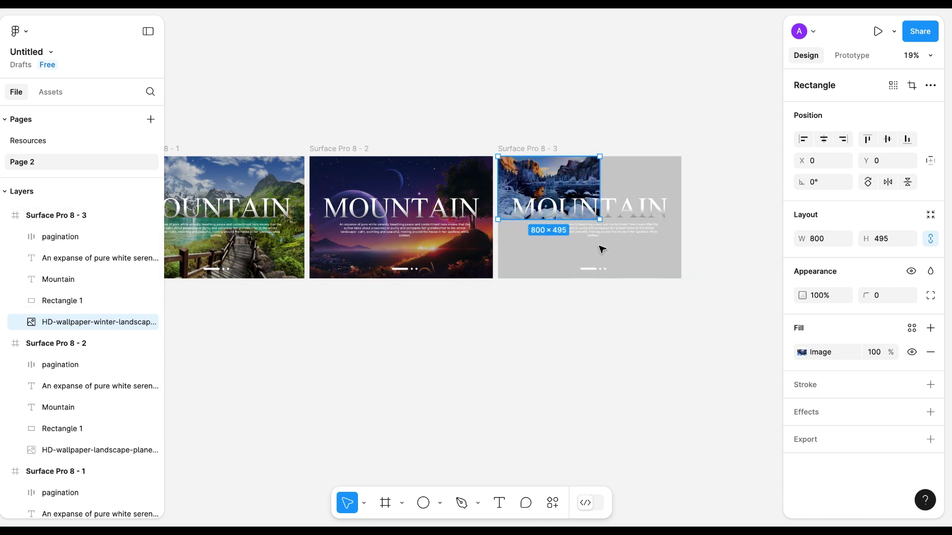
{"action": "left_click_drag", "start_coordinate": [600, 218], "coordinate": [682, 278]}
{"action": "left_click", "coordinate": [615, 339]}
Change the second frame's title to Space and the third frame's title to lake
{"action": "scroll", "coordinate": [614, 338], "scroll_direction": "left", "scroll_amount": 3}
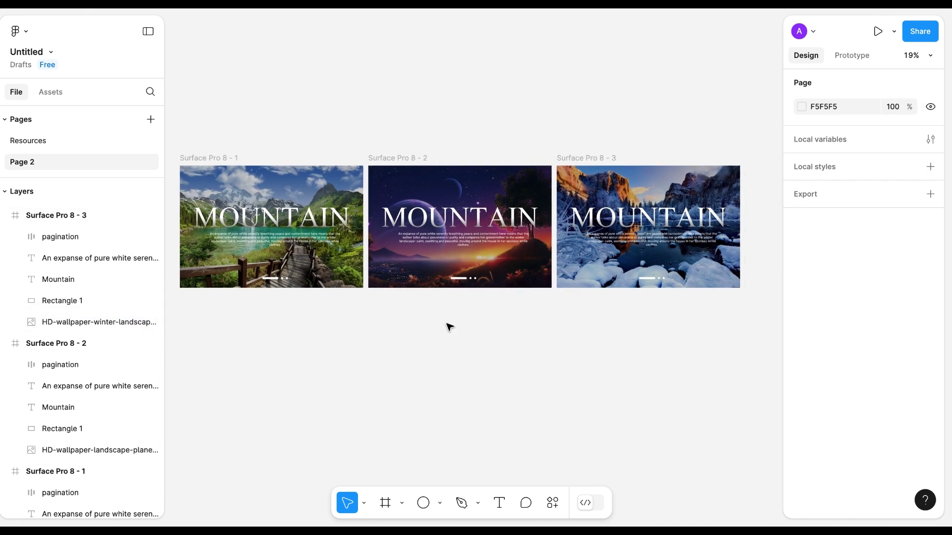
{"action": "left_click", "coordinate": [449, 221]}
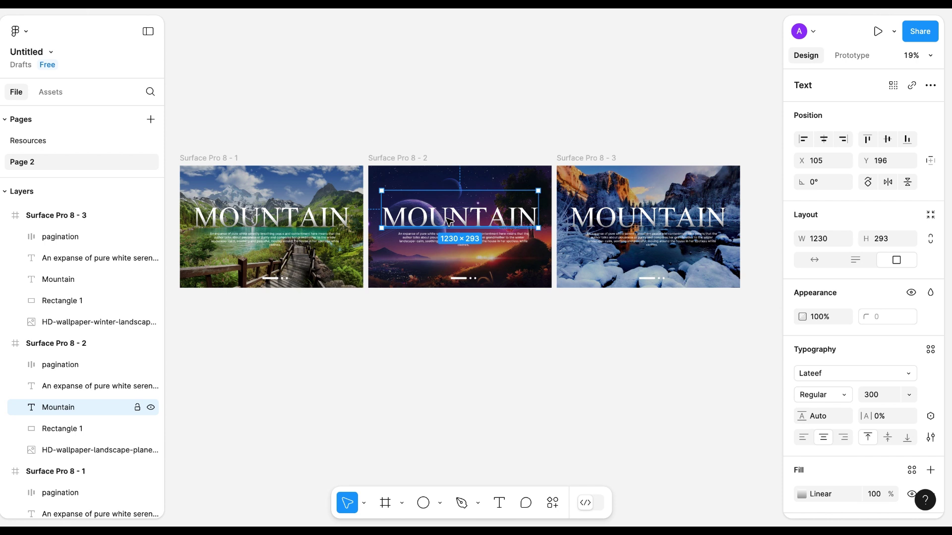
{"action": "double_click", "coordinate": [449, 222]}
{"action": "type", "text": "Space"}
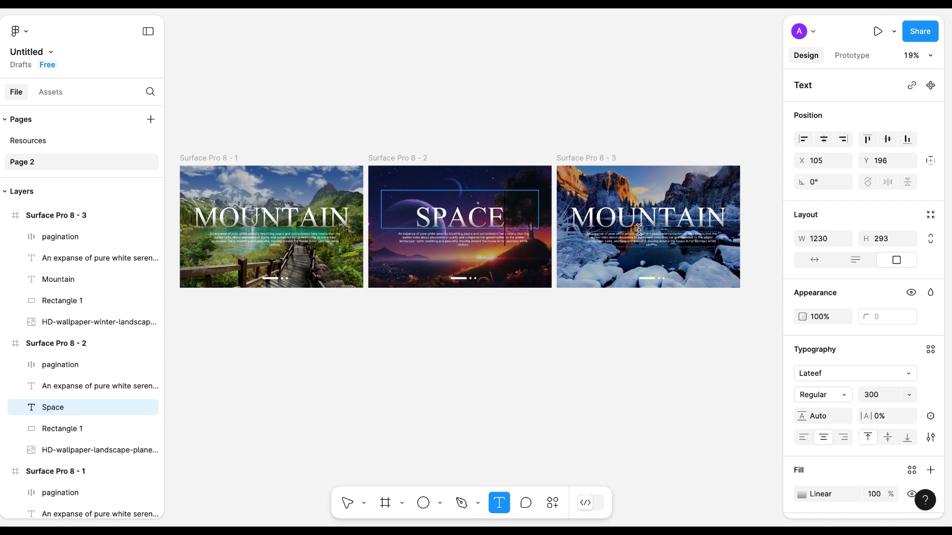
{"action": "double_click", "coordinate": [640, 224]}
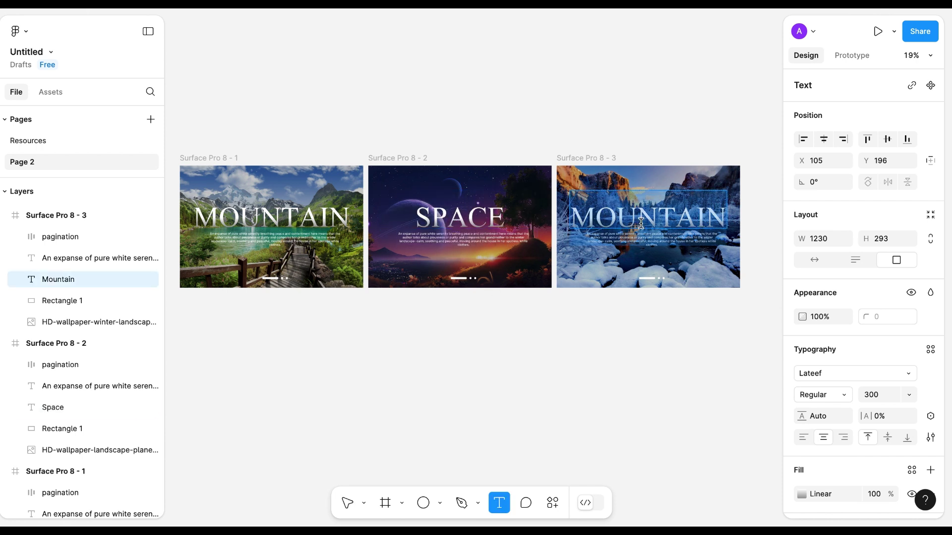
{"action": "type", "text": "lake"}
{"action": "left_click", "coordinate": [584, 359]}
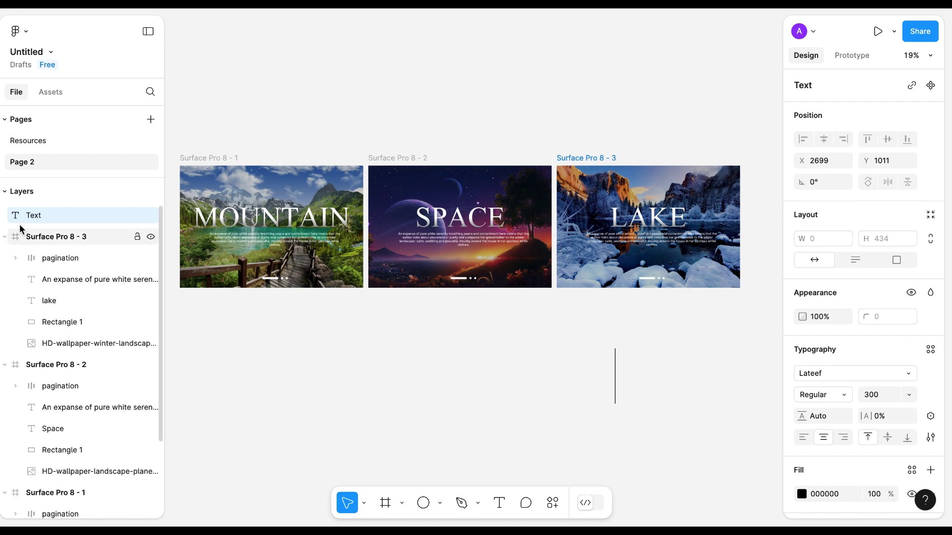
Set the Space frame's old description to 0% opacity and paste in the "Stars are huge celestial bodies" text from the Resources page
{"action": "left_click", "coordinate": [40, 141]}
{"action": "left_click", "coordinate": [335, 253]}
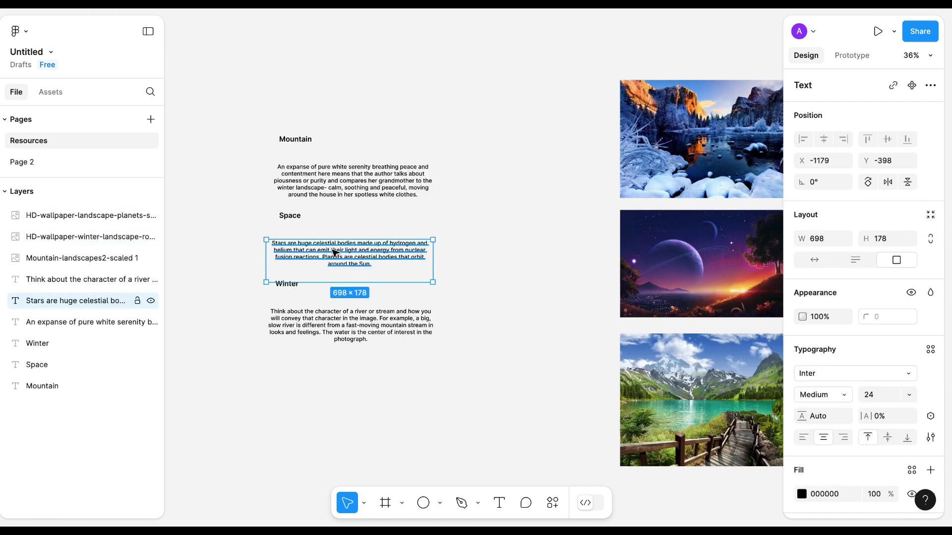
{"action": "left_click", "coordinate": [30, 162]}
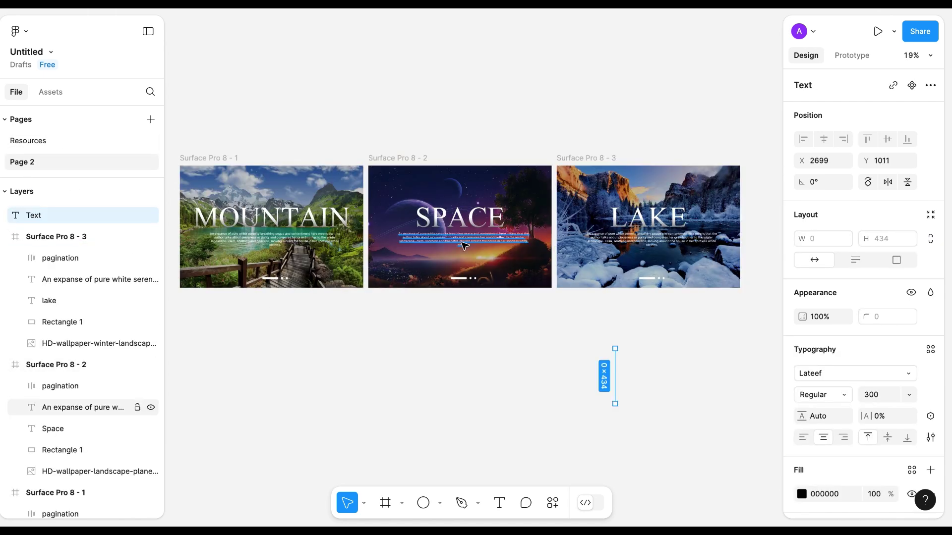
{"action": "scroll", "coordinate": [463, 245], "scroll_direction": "up", "scroll_amount": 5}
{"action": "left_click", "coordinate": [463, 245]}
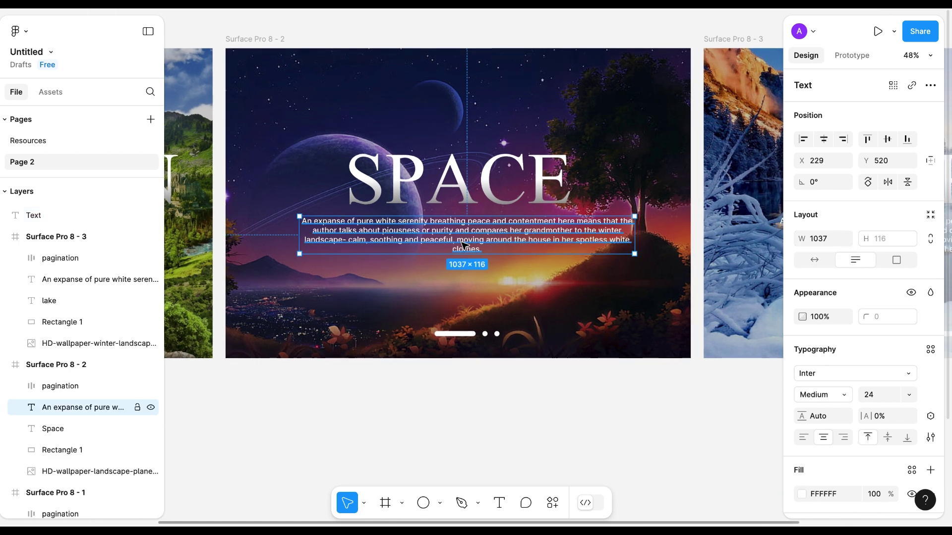
{"action": "left_click", "coordinate": [814, 319]}
{"action": "type", "text": "0"}
{"action": "key", "text": "Return"}
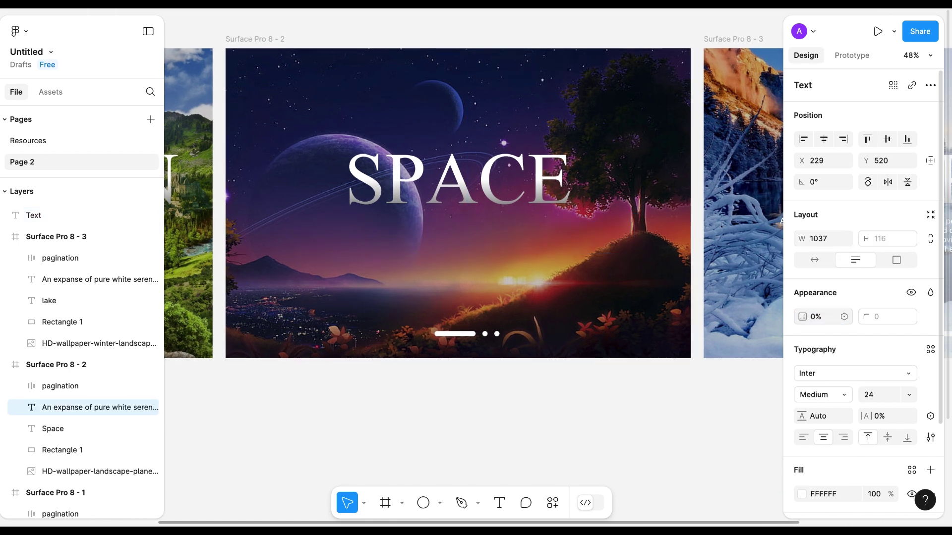
{"action": "type", "text": "Stars are huge celestial bodies made up of hydrogen and helium that can emit their light and energy from nuclear fusion reactions. Planets are celestial bodies that orbit around the Sun."}
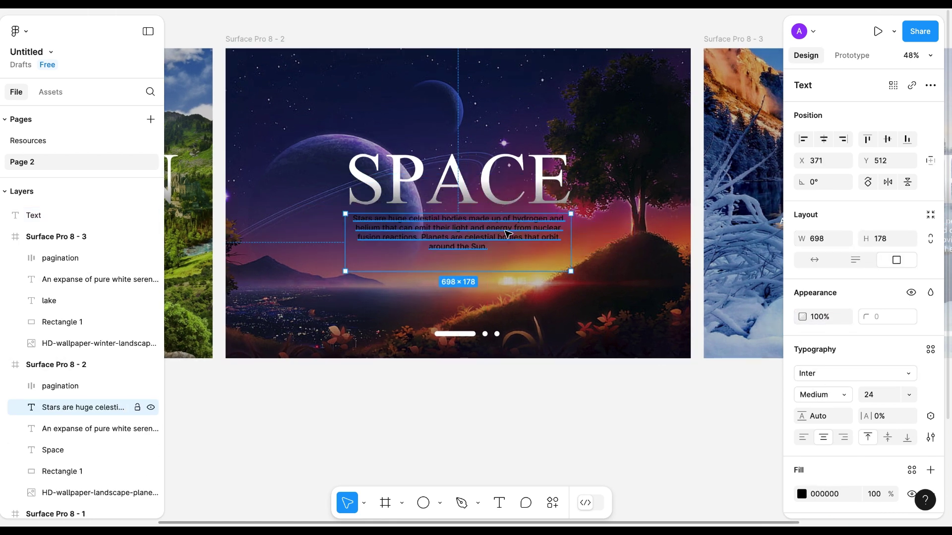
Widen the Space description to 820, centre it under the title, and set its text fill to FFFFFF
{"action": "left_click_drag", "start_coordinate": [586, 229], "coordinate": [626, 230]}
{"action": "left_click_drag", "start_coordinate": [464, 235], "coordinate": [457, 242]}
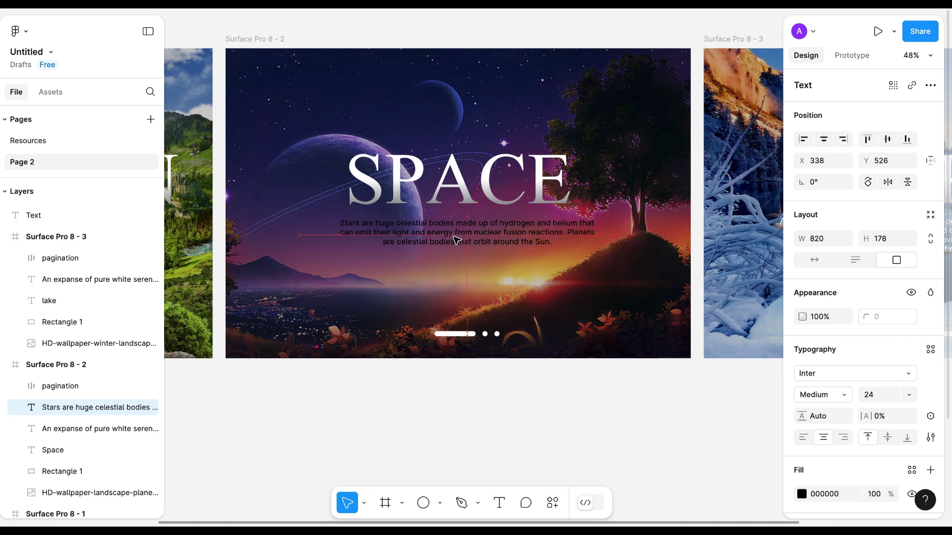
{"action": "left_click", "coordinate": [823, 494]}
{"action": "type", "text": "ffffff"}
{"action": "key", "text": "Return"}
Set the Lake frame's old description to 0% opacity and paste in the "Think about the character of a river" text from the Resources page
{"action": "scroll", "coordinate": [544, 425], "scroll_direction": "right", "scroll_amount": 1}
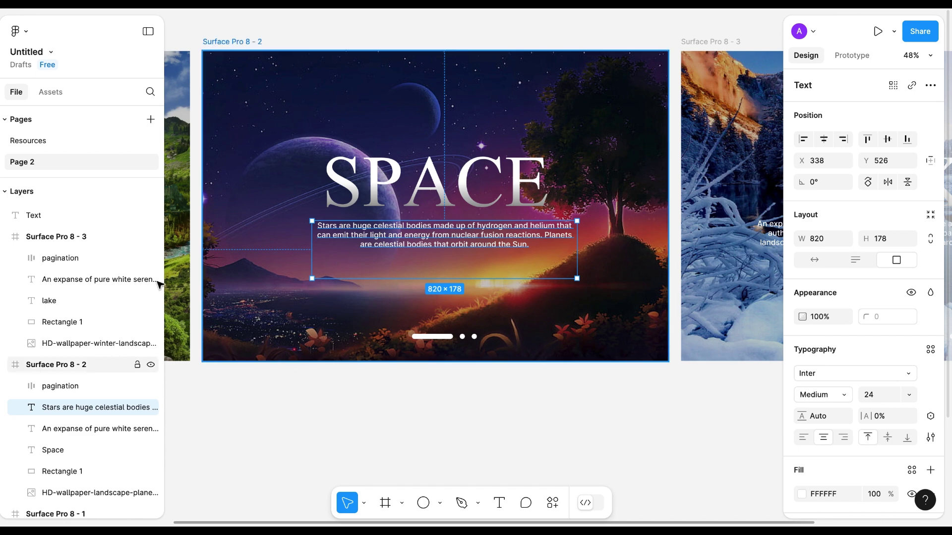
{"action": "left_click", "coordinate": [29, 141]}
{"action": "left_click", "coordinate": [330, 328]}
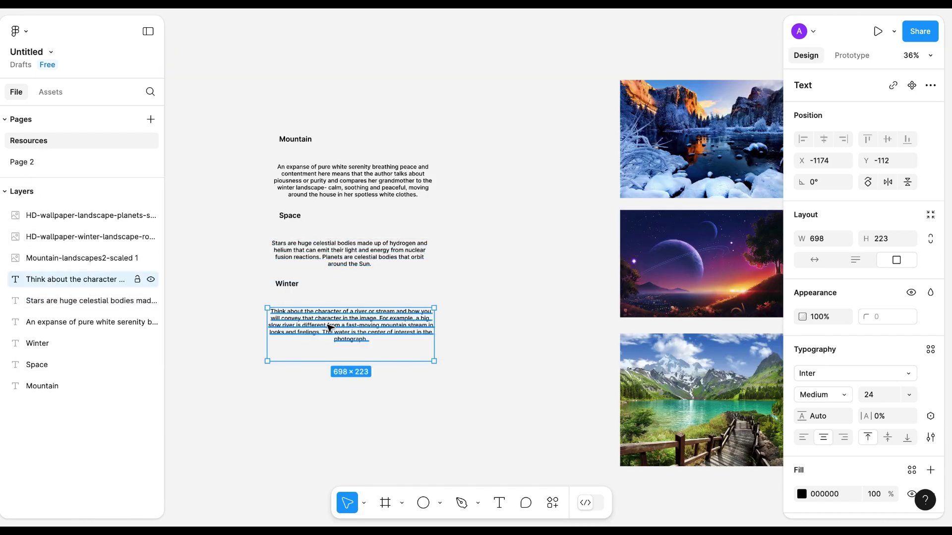
{"action": "left_click", "coordinate": [47, 162]}
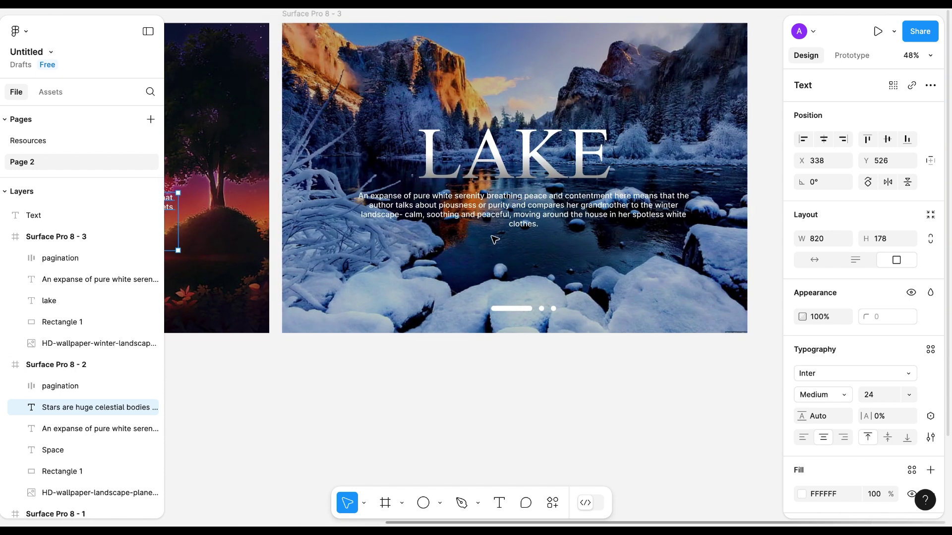
{"action": "left_click", "coordinate": [494, 240]}
{"action": "scroll", "coordinate": [494, 240], "scroll_direction": "right", "scroll_amount": 1}
{"action": "left_click", "coordinate": [818, 316]}
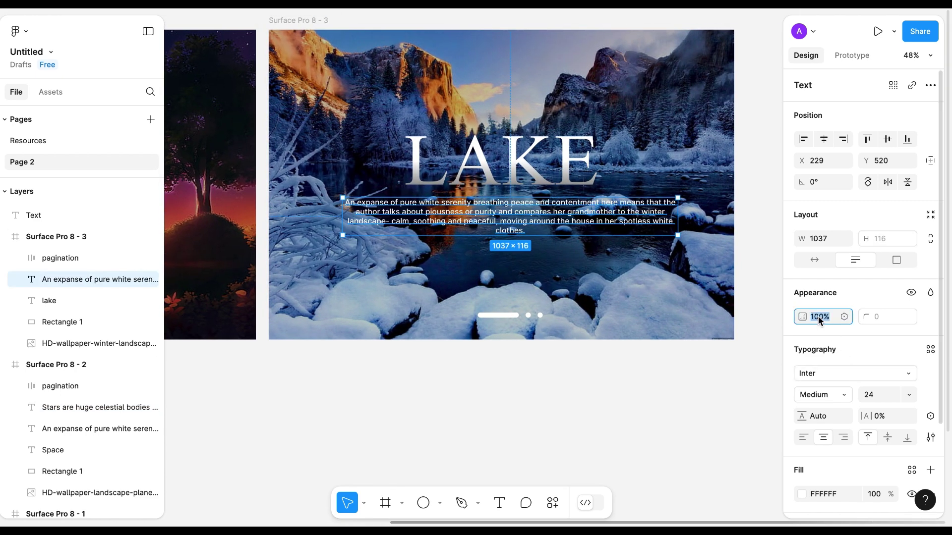
{"action": "type", "text": "0"}
{"action": "key", "text": "Return"}
{"action": "key", "text": "ctrl+v"}
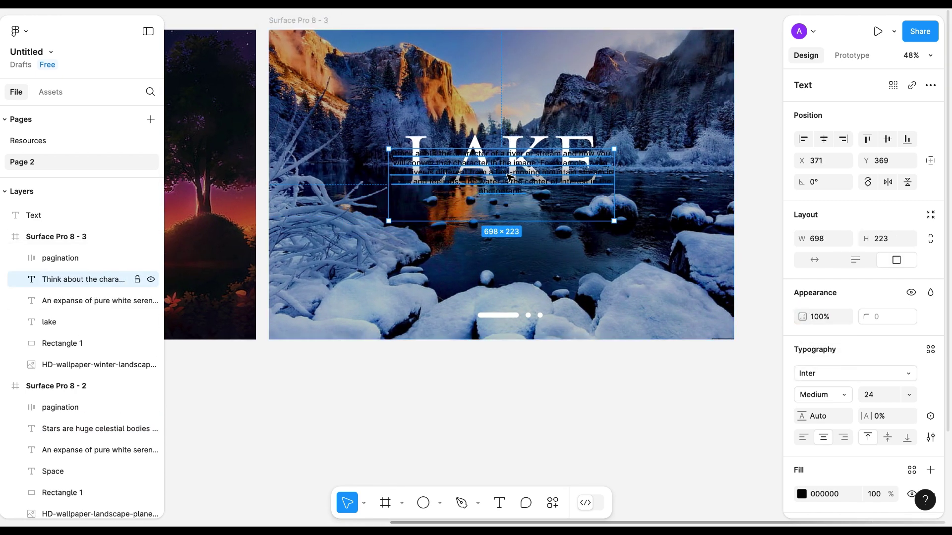
Centre the river description under the LAKE title at a width of 855 and set its fill to FFFFFF
{"action": "left_click_drag", "start_coordinate": [509, 195], "coordinate": [511, 222]}
{"action": "left_click_drag", "start_coordinate": [617, 218], "coordinate": [664, 218]}
{"action": "left_click_drag", "start_coordinate": [529, 222], "coordinate": [511, 233]}
{"action": "type", "text": "ff"}
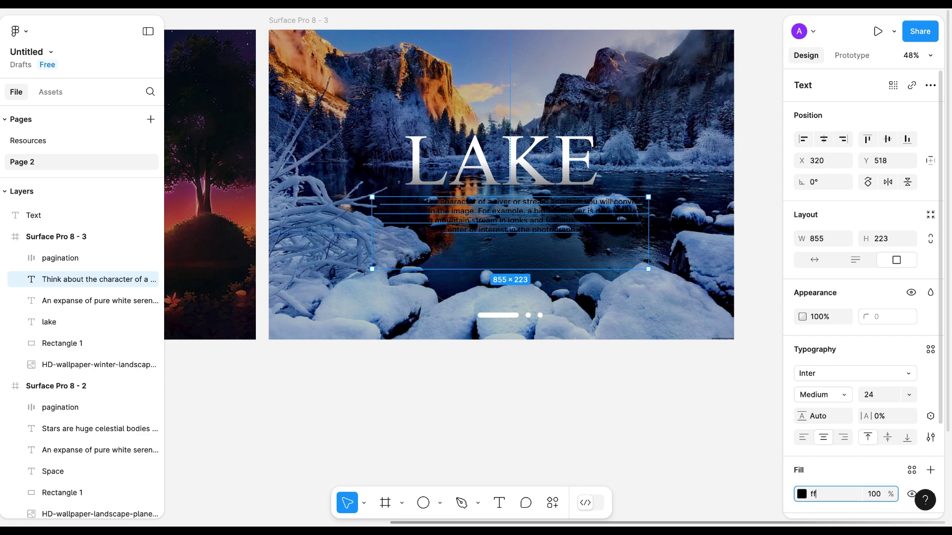
{"action": "type", "text": "ffff"}
{"action": "key", "text": "Return"}
{"action": "scroll", "coordinate": [495, 438], "scroll_direction": "down", "scroll_amount": 3}
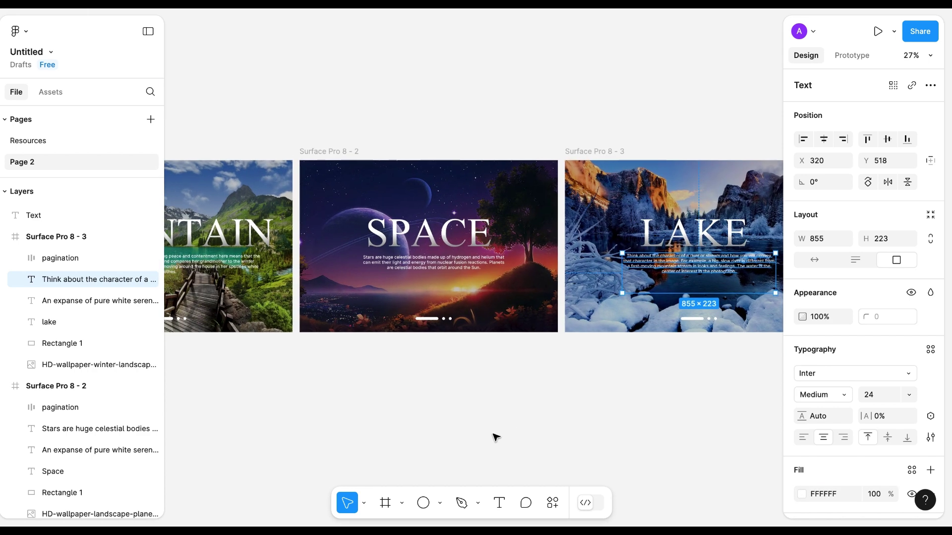
Align the vertical centres of the Mountain description, the hidden Space description and both Lake descriptions
{"action": "left_click", "coordinate": [233, 263], "text": "shift"}
{"action": "left_click", "coordinate": [434, 263], "text": "shift"}
{"action": "left_click", "coordinate": [699, 270], "text": "shift"}
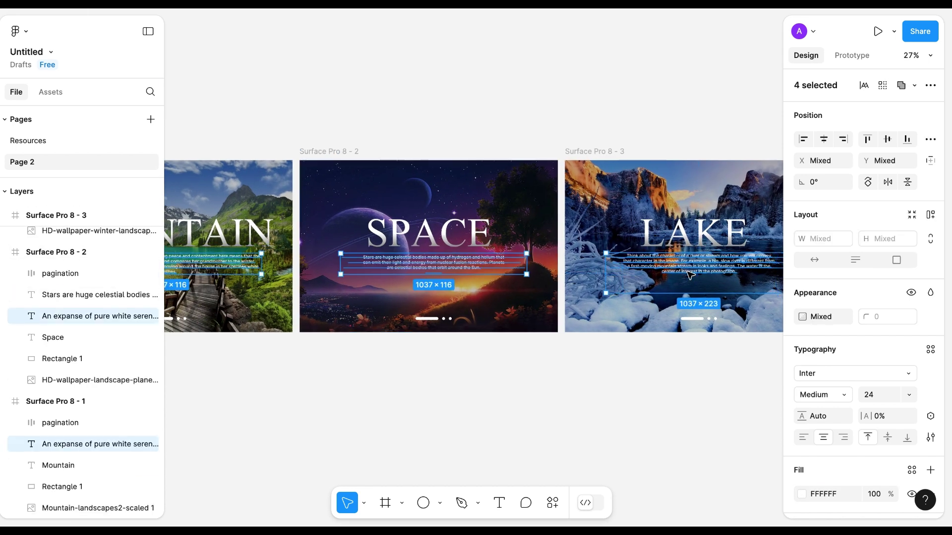
{"action": "left_click", "coordinate": [894, 142]}
{"action": "left_click", "coordinate": [491, 395]}
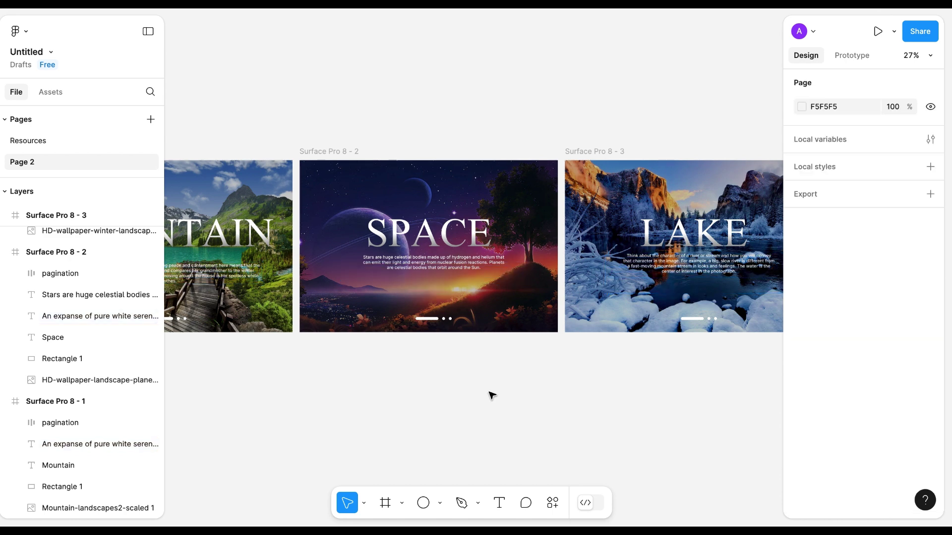
Spread the Mountain, Space and Lake frames farther apart with even horizontal gaps
{"action": "scroll", "coordinate": [490, 395], "scroll_direction": "up", "scroll_amount": 3}
{"action": "scroll", "coordinate": [484, 402], "scroll_direction": "down", "scroll_amount": 3}
{"action": "scroll", "coordinate": [484, 402], "scroll_direction": "left", "scroll_amount": 3}
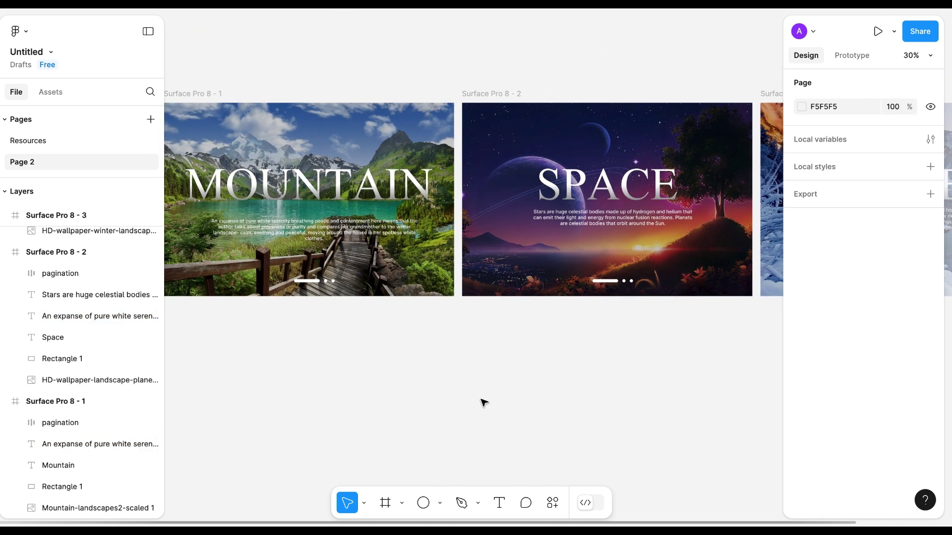
{"action": "scroll", "coordinate": [484, 402], "scroll_direction": "down", "scroll_amount": 3}
{"action": "left_click_drag", "start_coordinate": [242, 178], "coordinate": [791, 385]}
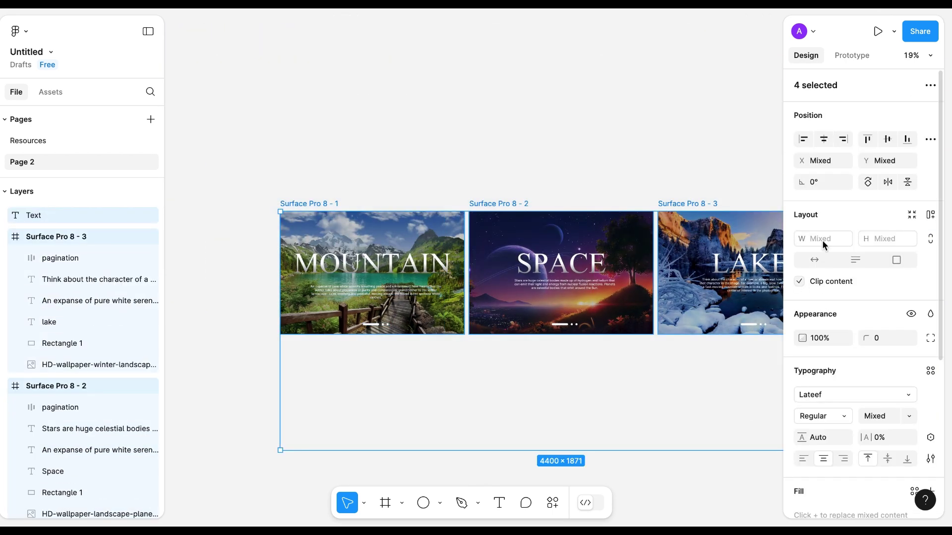
{"action": "scroll", "coordinate": [648, 357], "scroll_direction": "right", "scroll_amount": 3}
{"action": "scroll", "coordinate": [648, 357], "scroll_direction": "down", "scroll_amount": 1}
{"action": "left_click", "coordinate": [698, 399]}
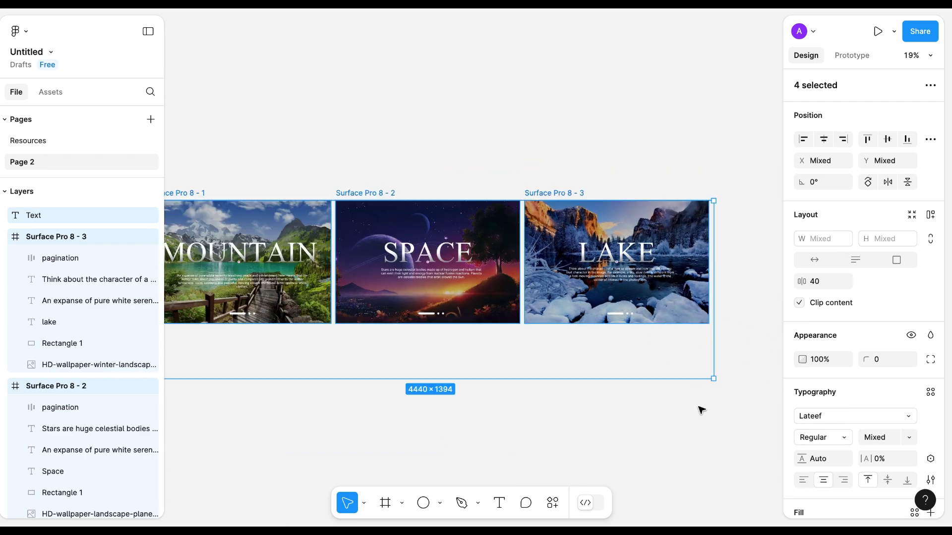
{"action": "left_click_drag", "start_coordinate": [522, 262], "coordinate": [565, 261]}
{"action": "left_click", "coordinate": [493, 432]}
{"action": "scroll", "coordinate": [569, 337], "scroll_direction": "left", "scroll_amount": 3}
{"action": "scroll", "coordinate": [568, 338], "scroll_direction": "down", "scroll_amount": 1}
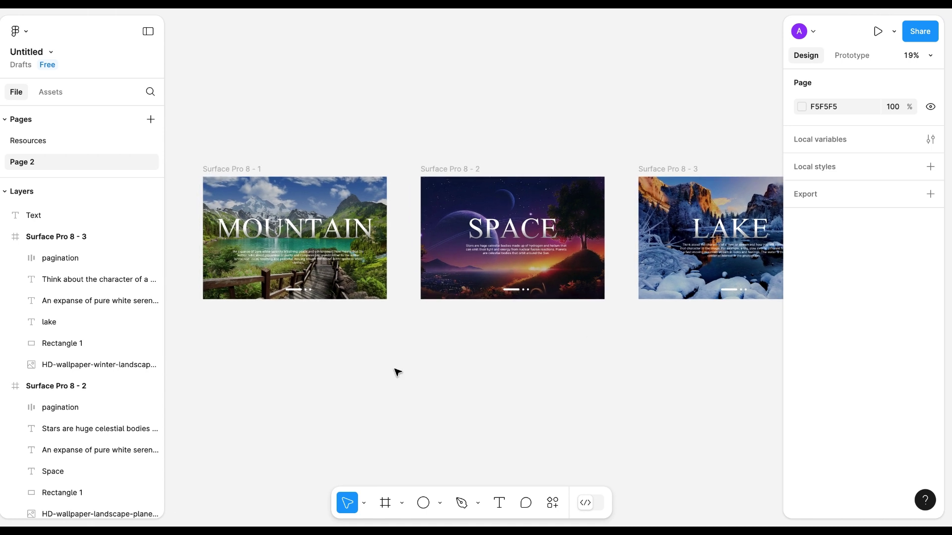
Copy the Mountain title into the Space frame, move it up to Y 0, and set its opacity to 0%
{"action": "left_click", "coordinate": [314, 234]}
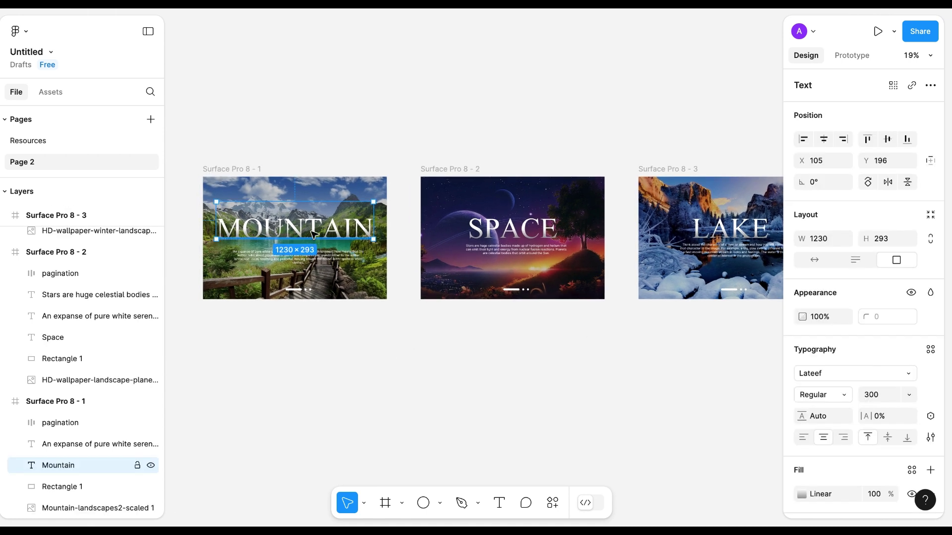
{"action": "left_click", "coordinate": [513, 232]}
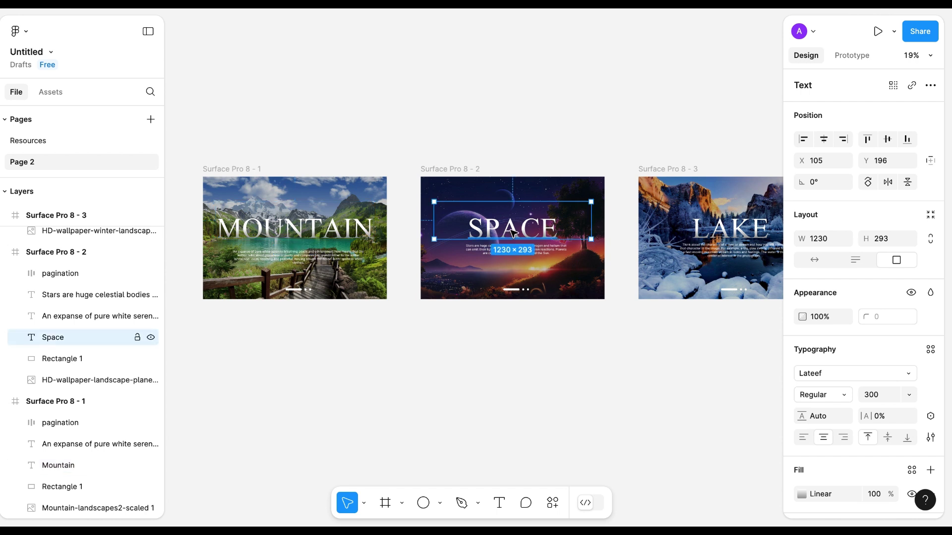
{"action": "key", "text": "ctrl+v"}
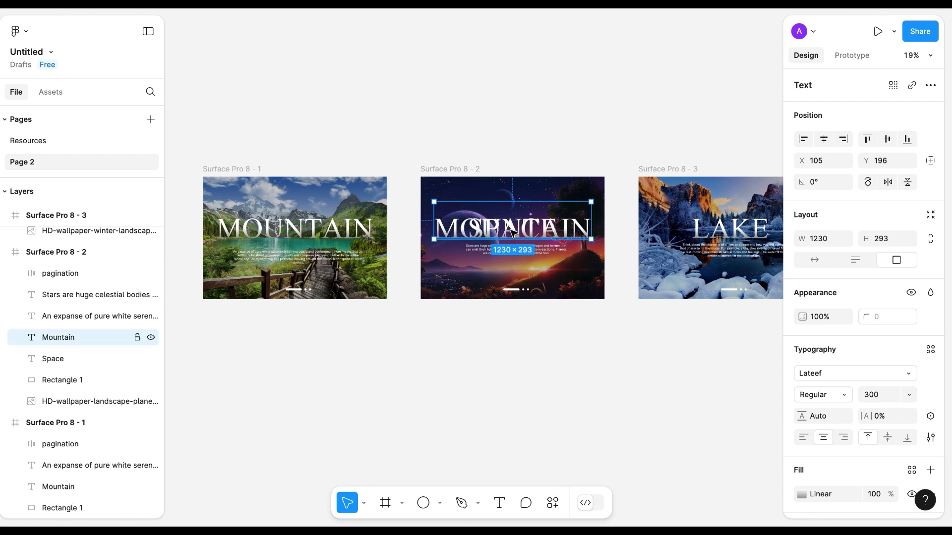
{"action": "left_click_drag", "start_coordinate": [512, 228], "coordinate": [514, 208]}
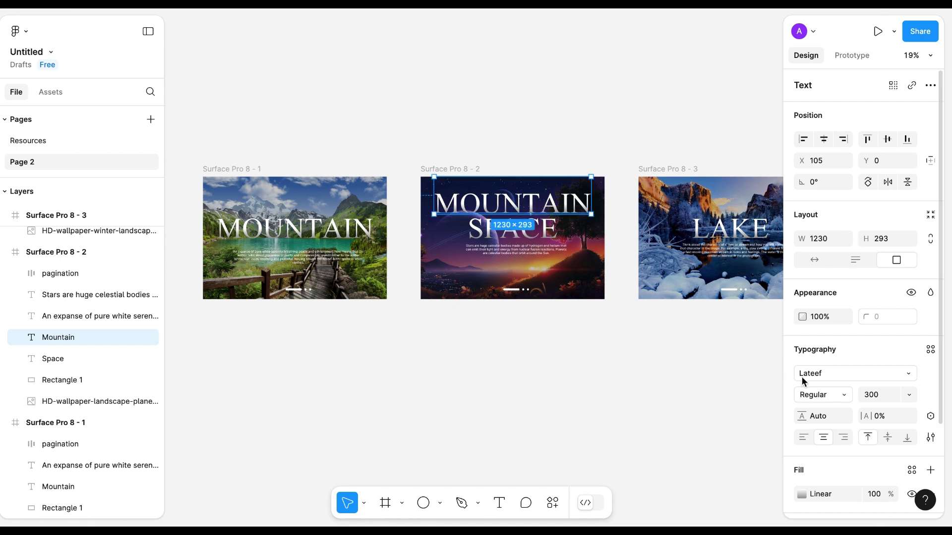
{"action": "left_click", "coordinate": [817, 320]}
{"action": "type", "text": "0"}
{"action": "key", "text": "Return"}
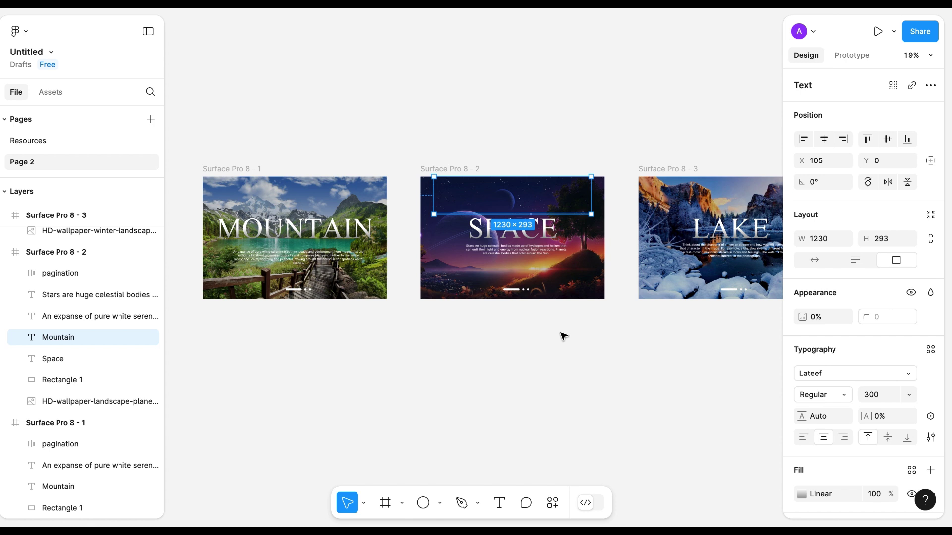
Copy the Space title into the Mountain frame, move it down to Y 425, and set its opacity to 0%
{"action": "left_click", "coordinate": [515, 237]}
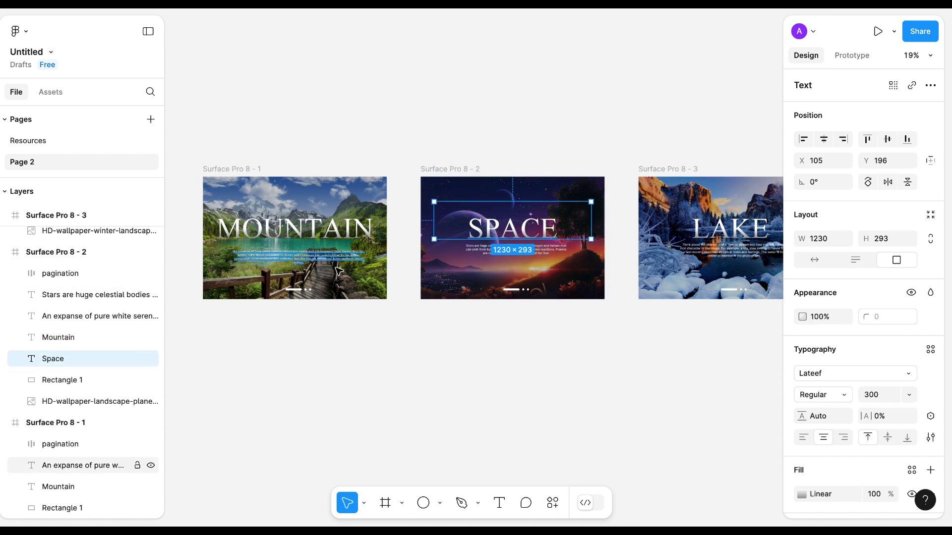
{"action": "left_click", "coordinate": [302, 260]}
{"action": "key", "text": "ctrl+v"}
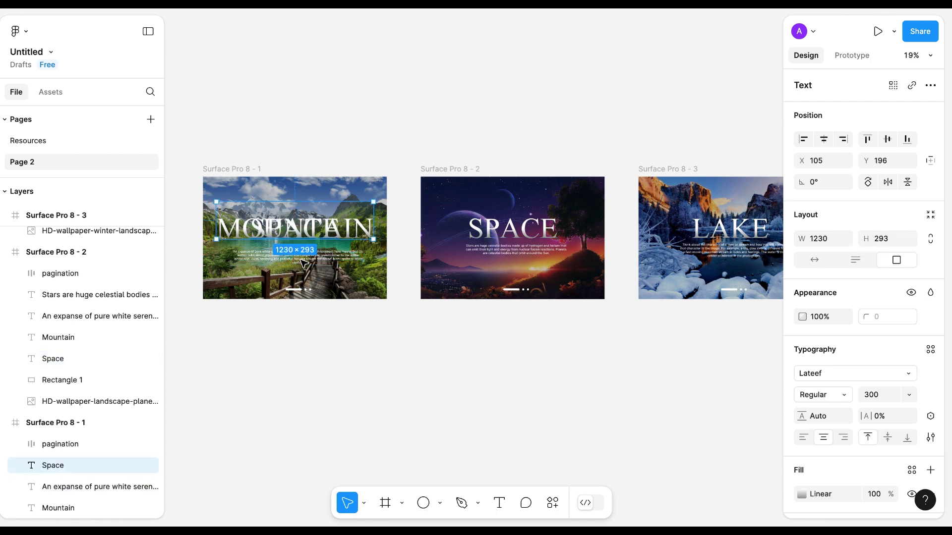
{"action": "left_click_drag", "start_coordinate": [300, 227], "coordinate": [299, 254]}
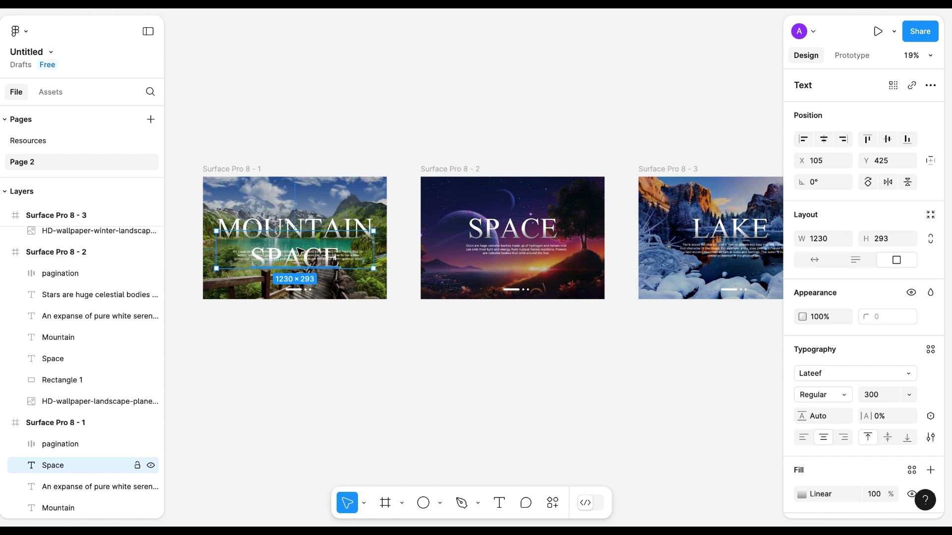
{"action": "left_click", "coordinate": [818, 319]}
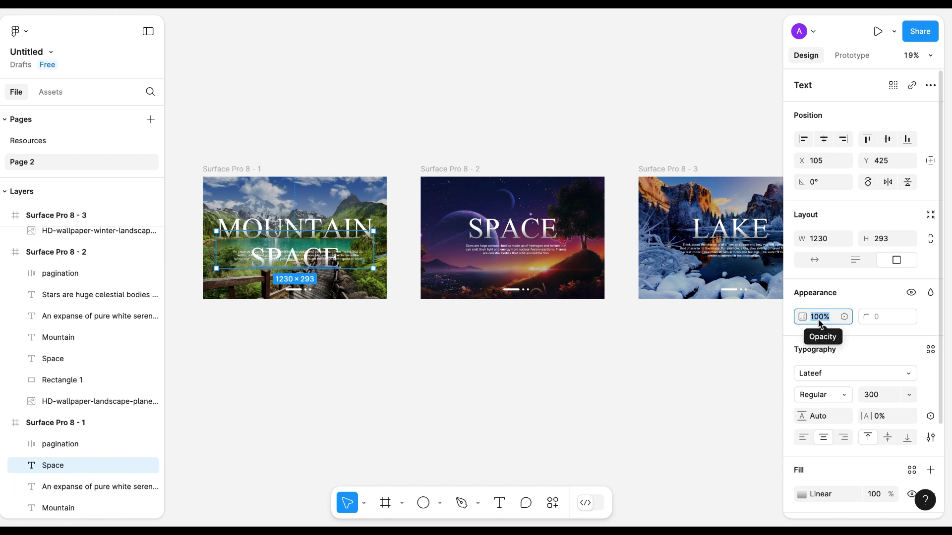
{"action": "type", "text": "0"}
{"action": "key", "text": "Return"}
Copy the lake title into the Space frame, move it down to Y 420, and set its opacity to 0%
{"action": "scroll", "coordinate": [569, 352], "scroll_direction": "right", "scroll_amount": 5}
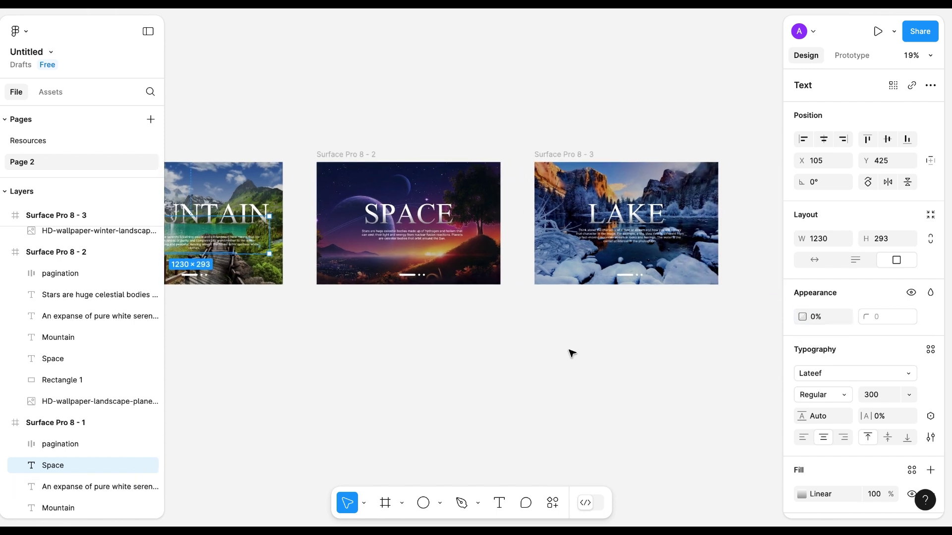
{"action": "left_click", "coordinate": [557, 232]}
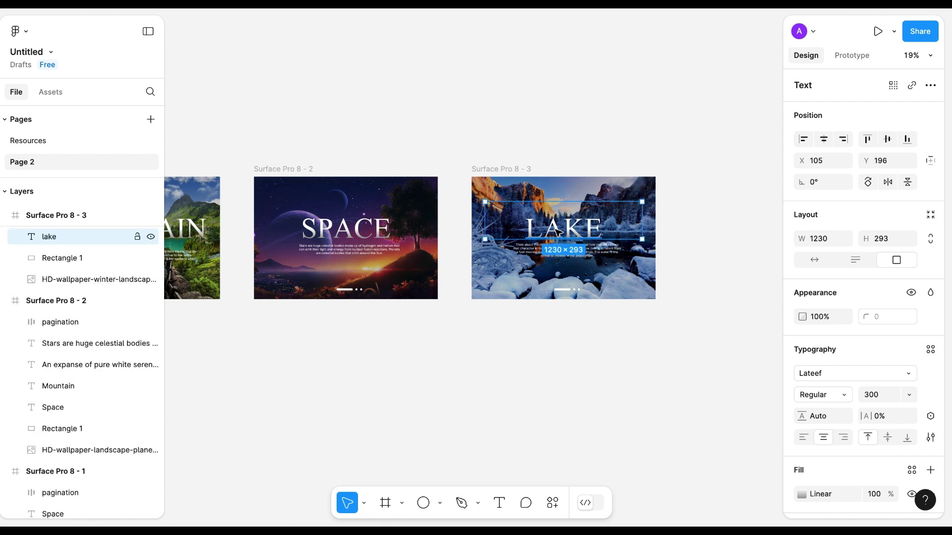
{"action": "left_click", "coordinate": [353, 261]}
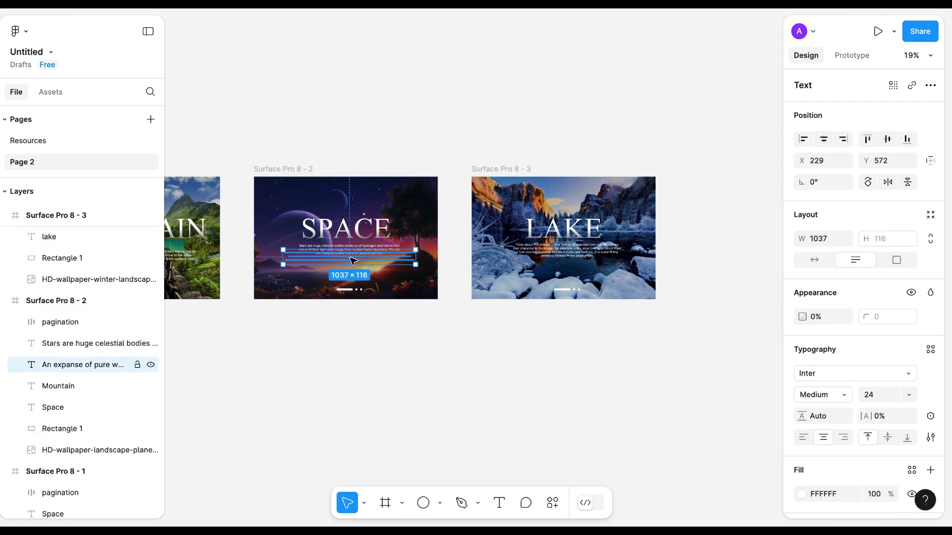
{"action": "key", "text": "ctrl+v"}
{"action": "left_click_drag", "start_coordinate": [349, 227], "coordinate": [350, 254]}
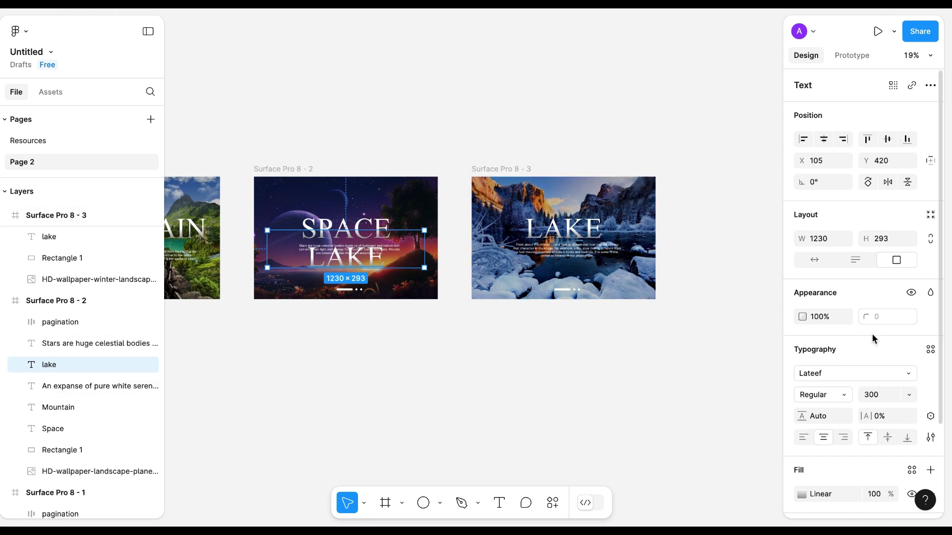
{"action": "left_click", "coordinate": [817, 317]}
{"action": "type", "text": "0"}
{"action": "key", "text": "Return"}
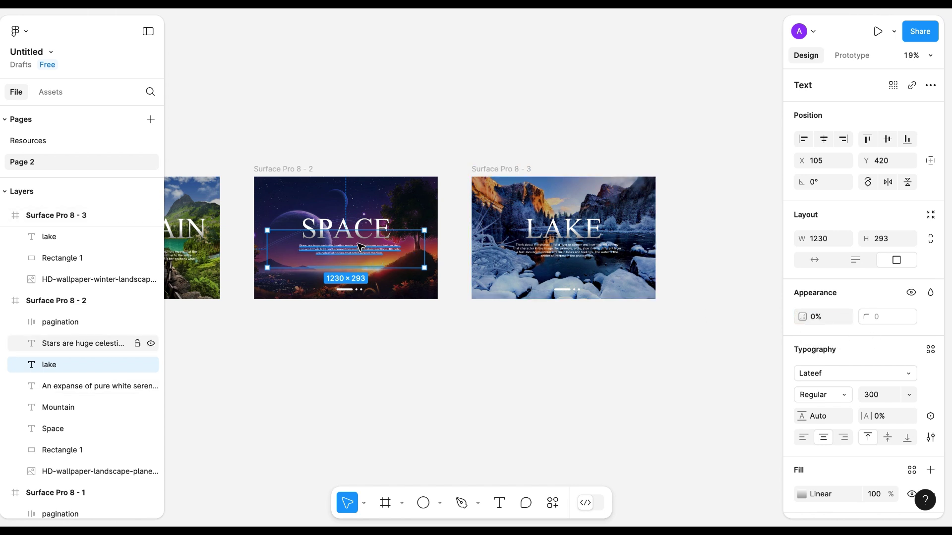
{"action": "left_click", "coordinate": [323, 231]}
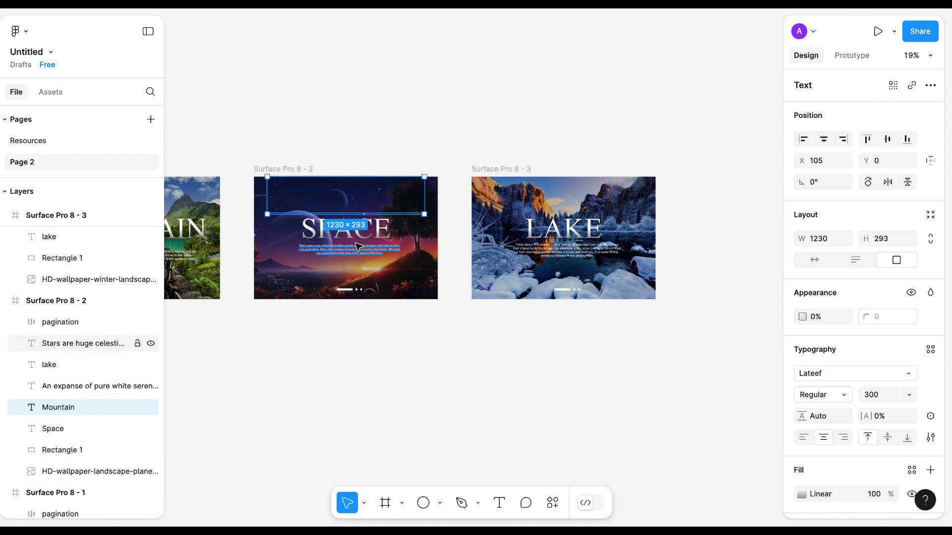
{"action": "left_click", "coordinate": [74, 365]}
{"action": "left_click", "coordinate": [308, 226]}
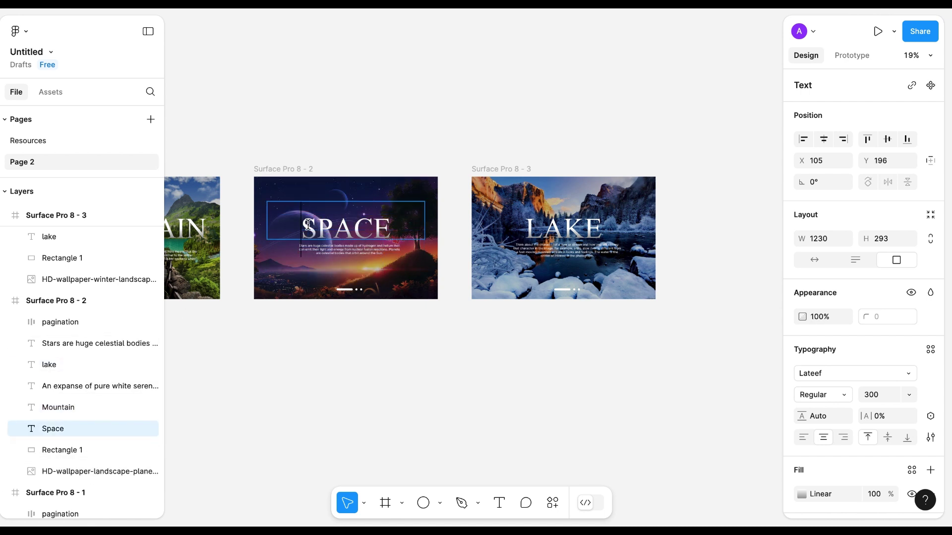
Rename the Space frame as "2nd slide" and the Lake frame as "3rd slide"
{"action": "left_click", "coordinate": [53, 300]}
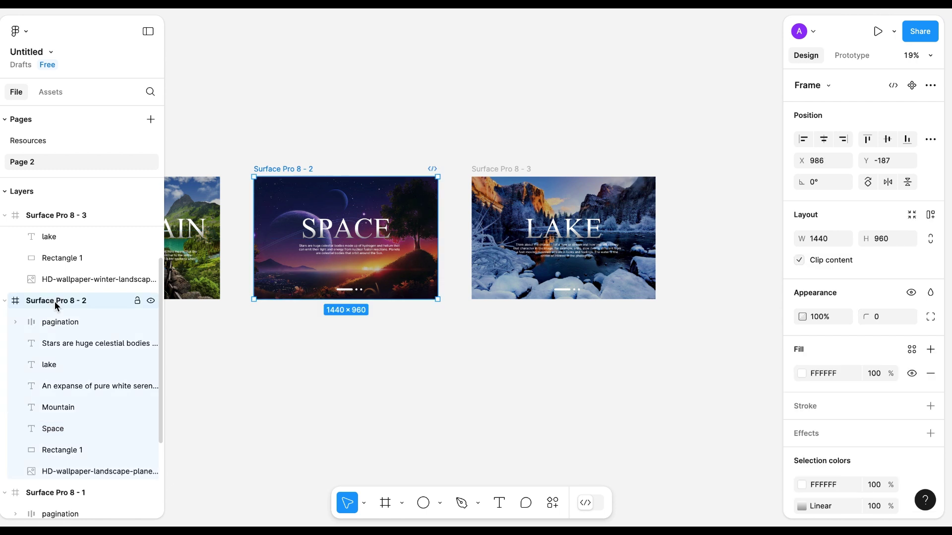
{"action": "double_click", "coordinate": [55, 301]}
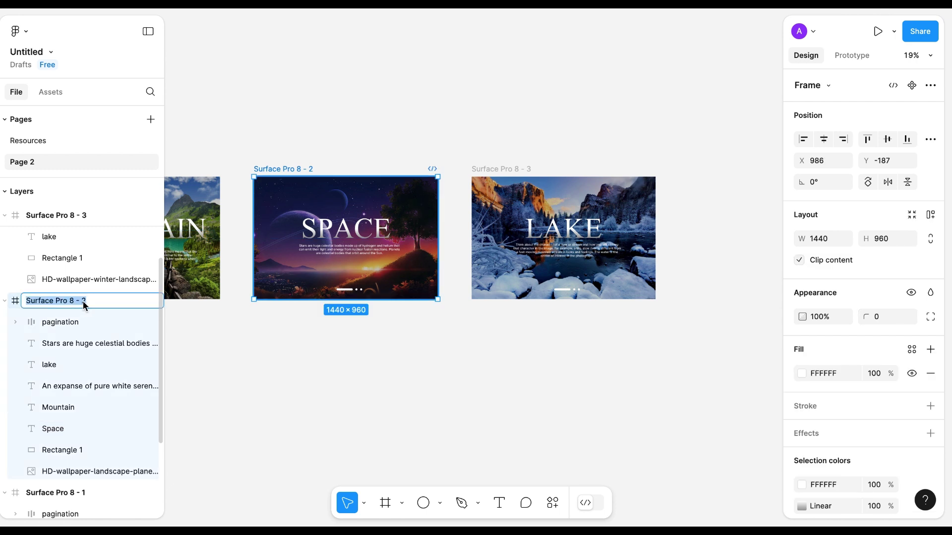
{"action": "type", "text": "2nd slide"}
{"action": "left_click", "coordinate": [365, 394]}
{"action": "left_click", "coordinate": [497, 169]}
{"action": "double_click", "coordinate": [496, 169]}
{"action": "type", "text": "3"}
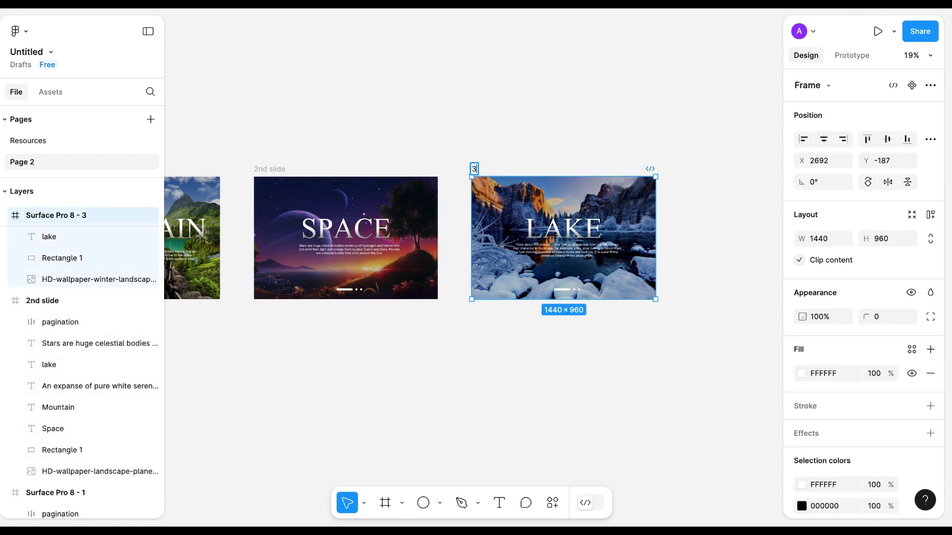
{"action": "type", "text": "rd slide"}
Rename the Mountain frame as "1st slide"
{"action": "scroll", "coordinate": [298, 176], "scroll_direction": "left", "scroll_amount": 5}
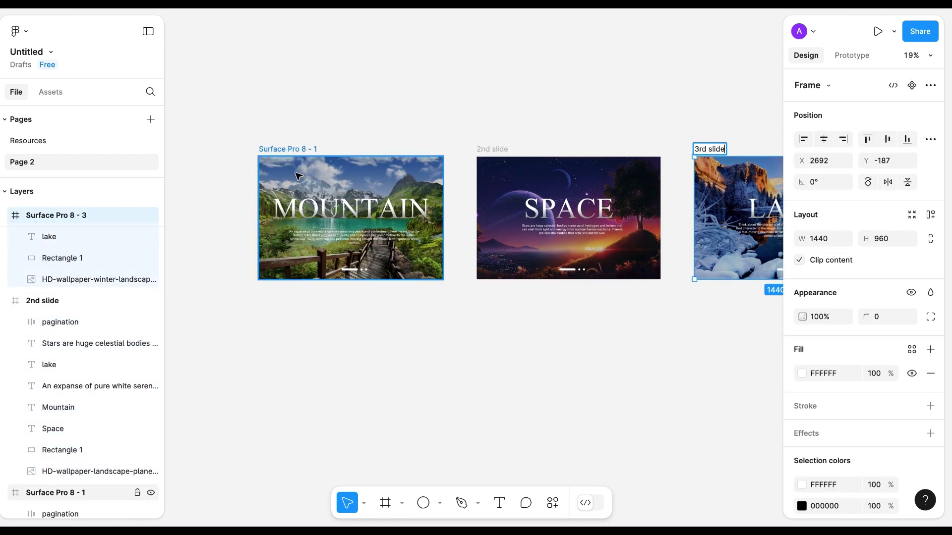
{"action": "left_click", "coordinate": [284, 148]}
{"action": "double_click", "coordinate": [284, 148]}
{"action": "type", "text": "4th"}
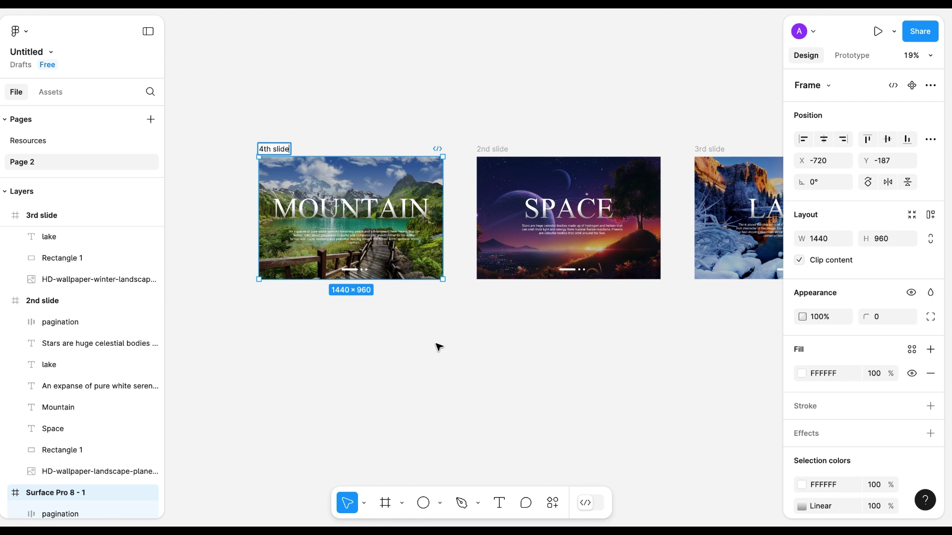
{"action": "type", "text": " slide"}
{"action": "key", "text": "BackSpace"}
{"action": "key", "text": "BackSpace"}
{"action": "left_click", "coordinate": [463, 329]}
Copy the Space title into the 3rd slide frame, move it up to Y 0, and set its opacity to 0%
{"action": "scroll", "coordinate": [463, 329], "scroll_direction": "right", "scroll_amount": 5}
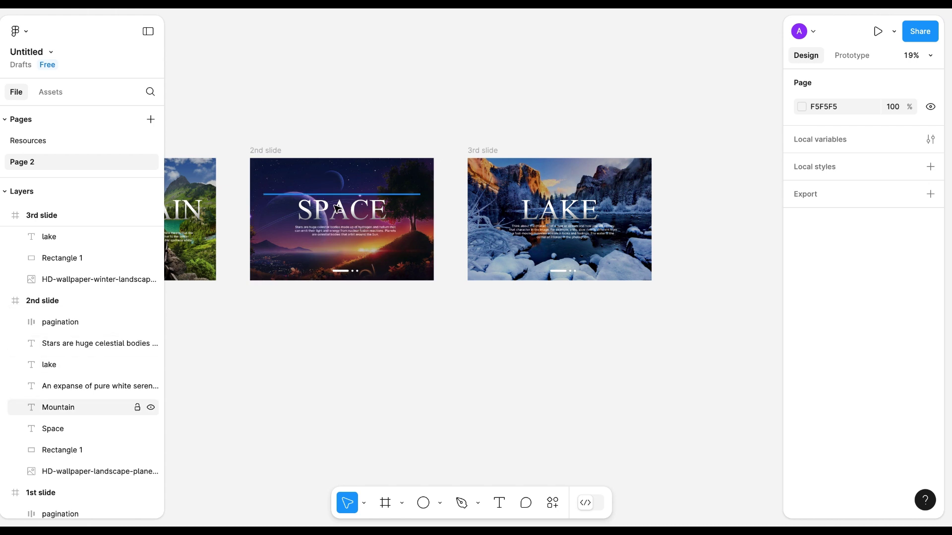
{"action": "left_click", "coordinate": [53, 428]}
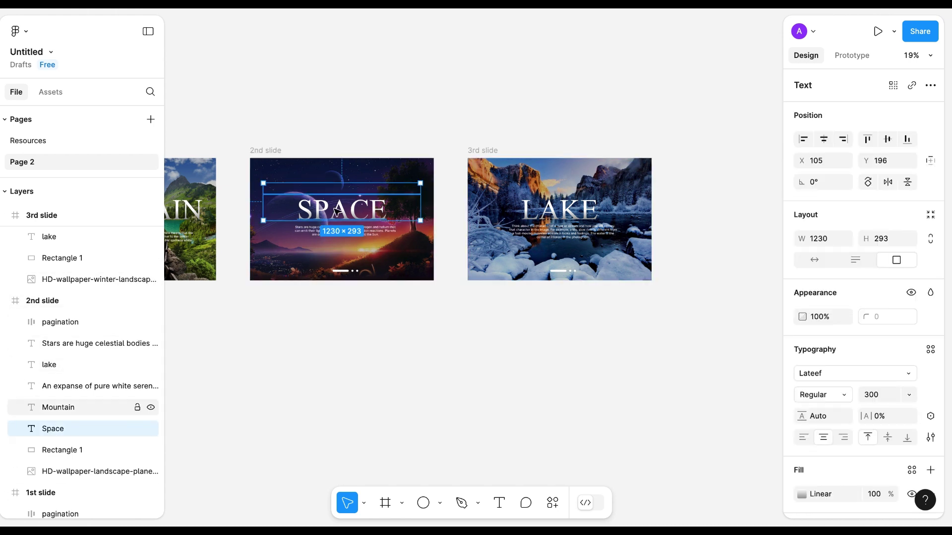
{"action": "left_click", "coordinate": [550, 213]}
{"action": "key", "text": "ctrl+v"}
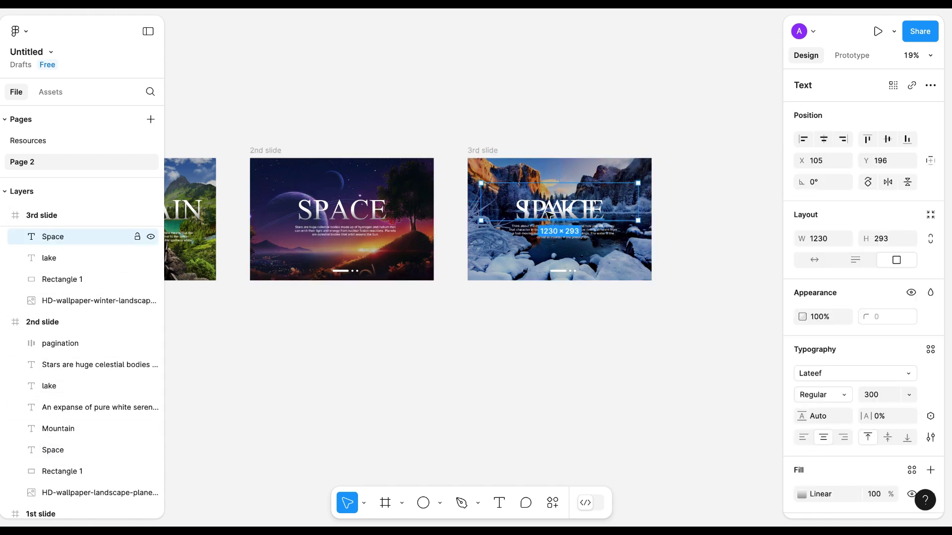
{"action": "left_click_drag", "start_coordinate": [555, 214], "coordinate": [555, 184]}
{"action": "left_click", "coordinate": [818, 317]}
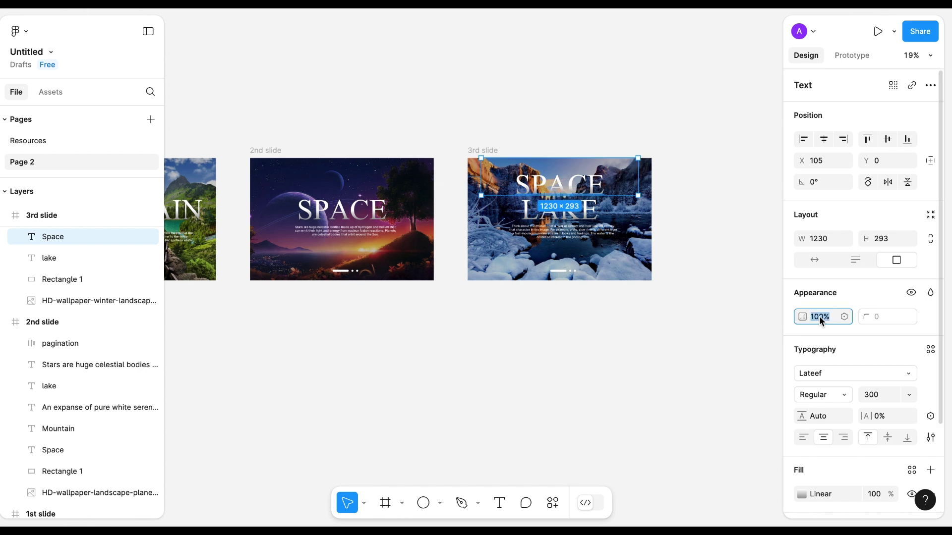
{"action": "type", "text": "0"}
{"action": "key", "text": "Return"}
{"action": "left_click", "coordinate": [569, 326]}
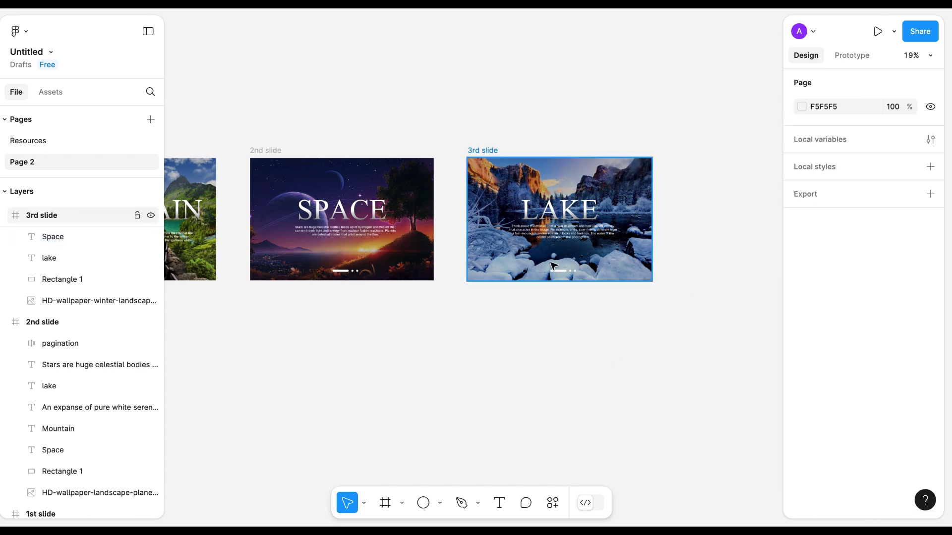
Check the position and opacity of the Space and lake titles in the 3rd slide
{"action": "left_click", "coordinate": [481, 150]}
{"action": "left_click", "coordinate": [65, 268]}
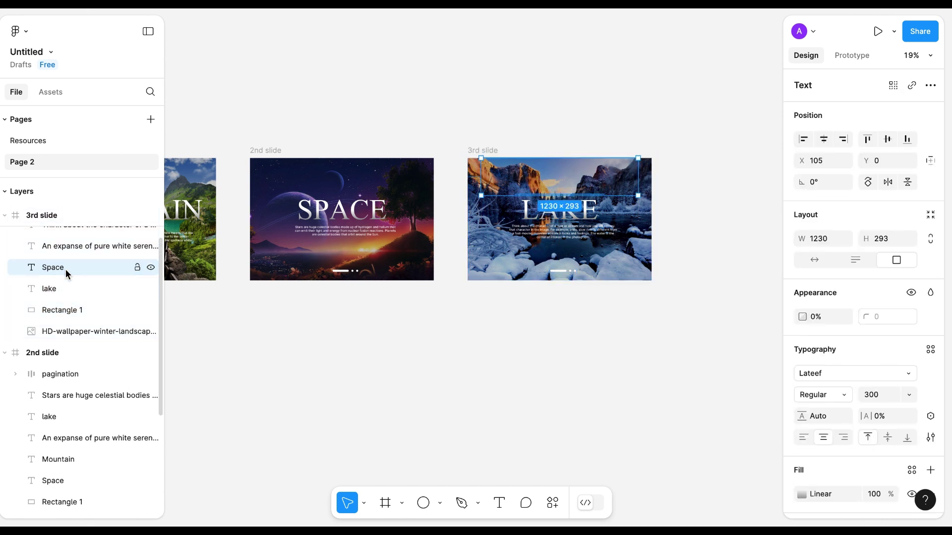
{"action": "left_click", "coordinate": [61, 287]}
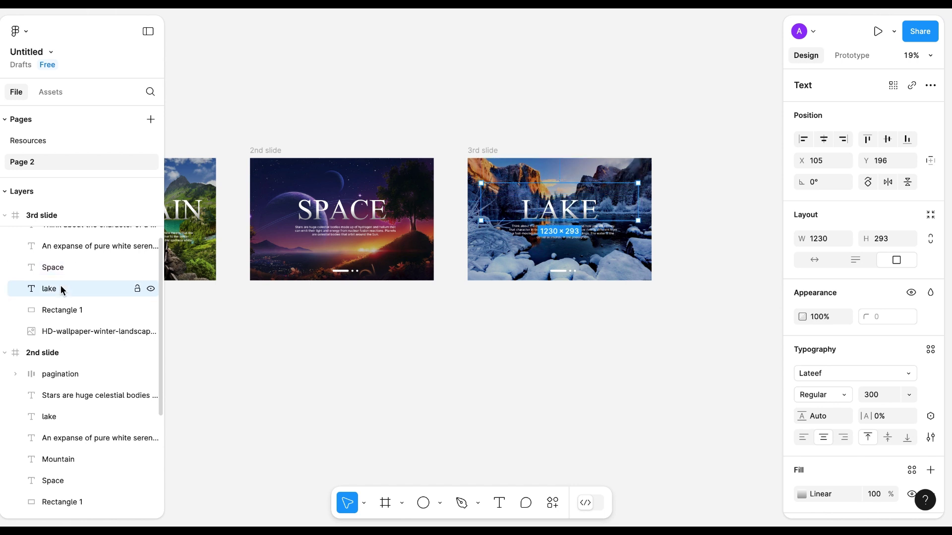
Create a prototype connection from the 1st slide to the 2nd slide
{"action": "key", "text": "shift+1"}
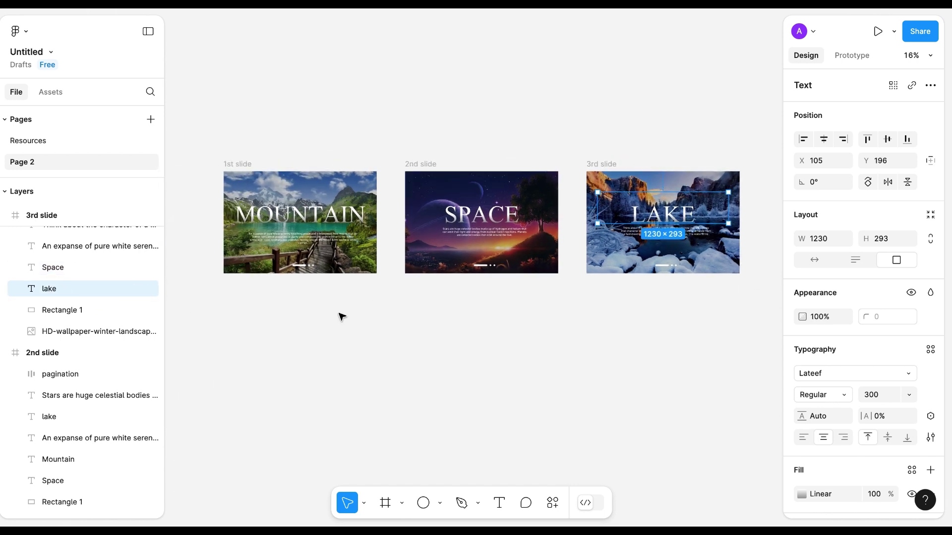
{"action": "scroll", "coordinate": [340, 305], "scroll_direction": "left", "scroll_amount": 2}
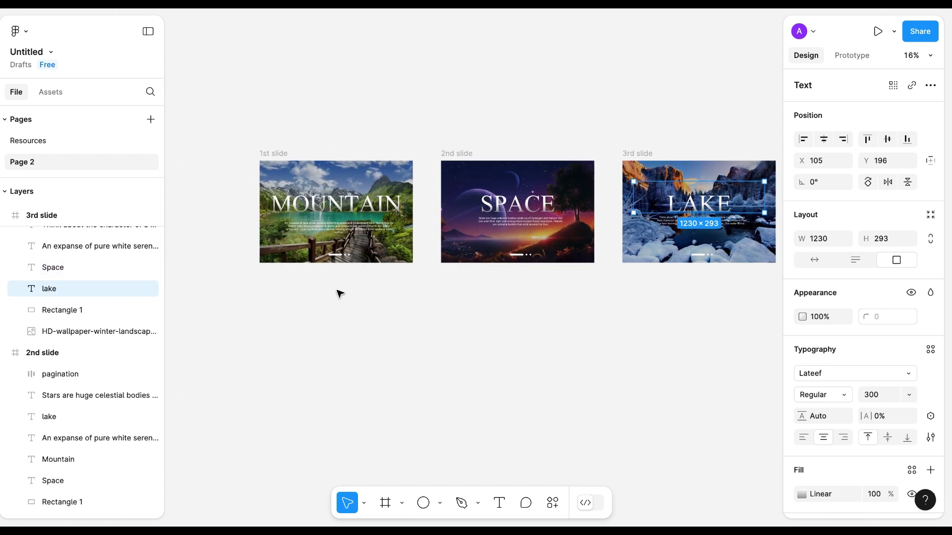
{"action": "left_click", "coordinate": [275, 158]}
{"action": "left_click", "coordinate": [850, 56]}
{"action": "left_click", "coordinate": [416, 257]}
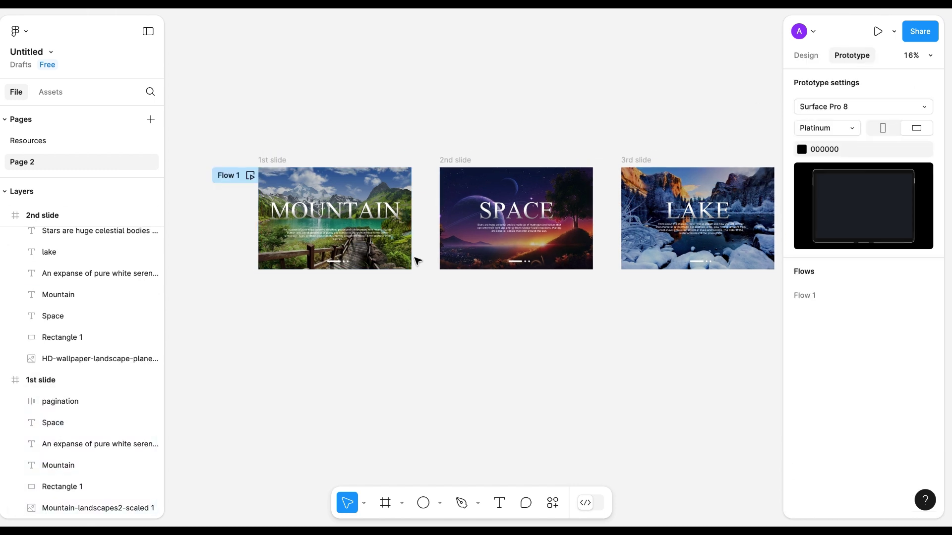
{"action": "left_click", "coordinate": [407, 222]}
{"action": "left_click_drag", "start_coordinate": [412, 219], "coordinate": [475, 212]}
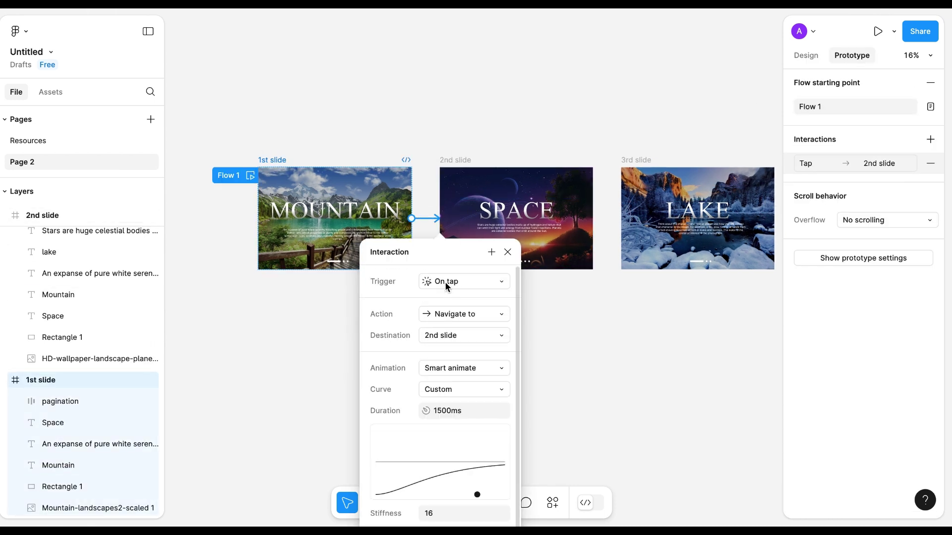
Set the 1st slide's interaction to trigger After delay, with a delay of 3000 ms
{"action": "left_click", "coordinate": [445, 281]}
{"action": "left_click", "coordinate": [460, 448]}
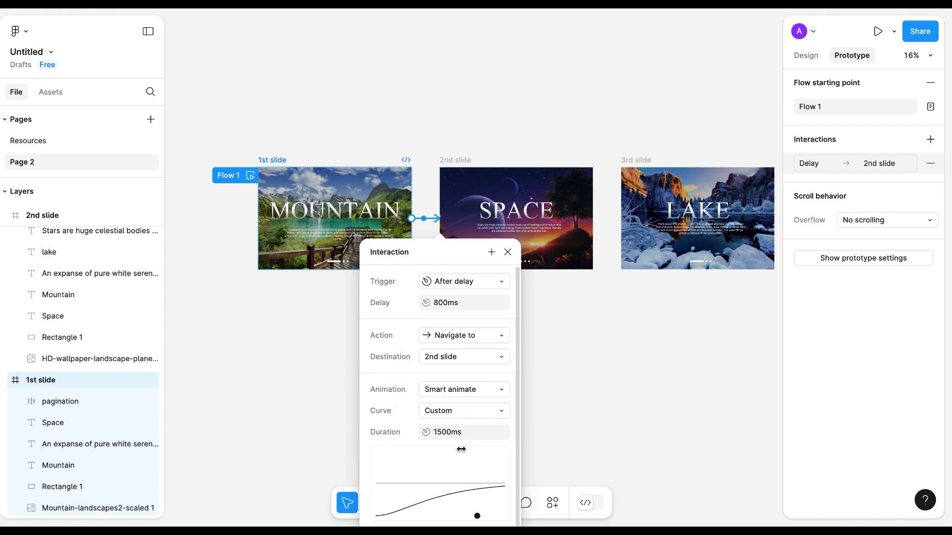
{"action": "left_click", "coordinate": [446, 303]}
{"action": "type", "text": "3000"}
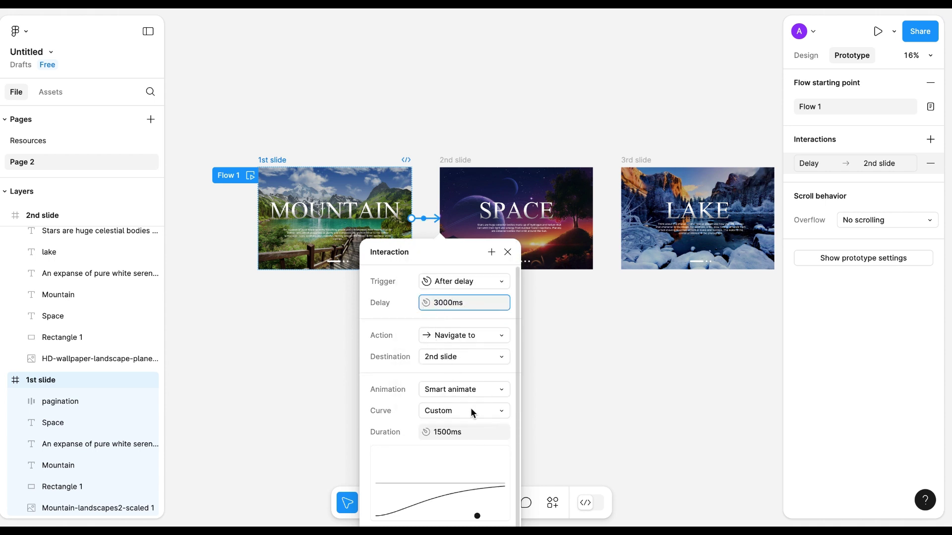
{"action": "scroll", "coordinate": [466, 438], "scroll_direction": "down", "scroll_amount": 3}
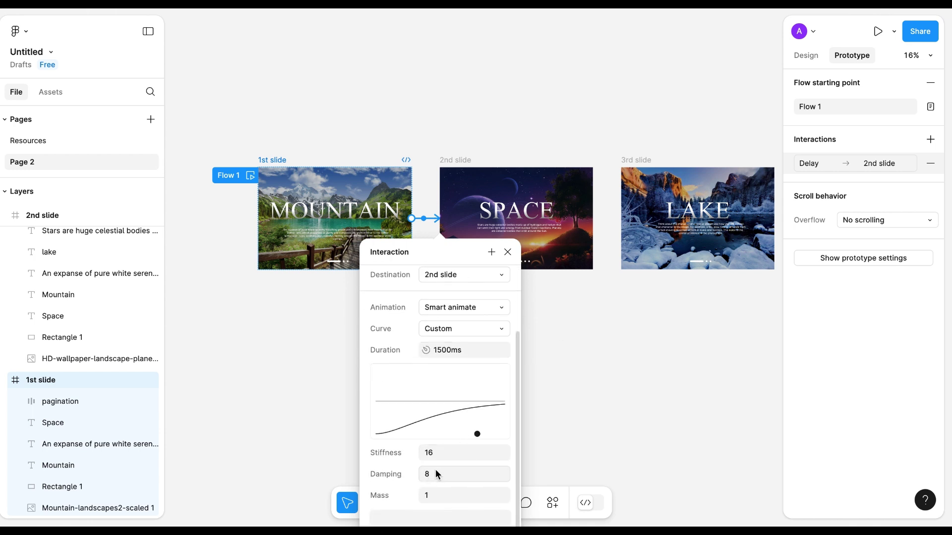
{"action": "left_click", "coordinate": [507, 252]}
Create a prototype connection from the 2nd slide to the 3rd slide
{"action": "scroll", "coordinate": [587, 289], "scroll_direction": "right", "scroll_amount": 3}
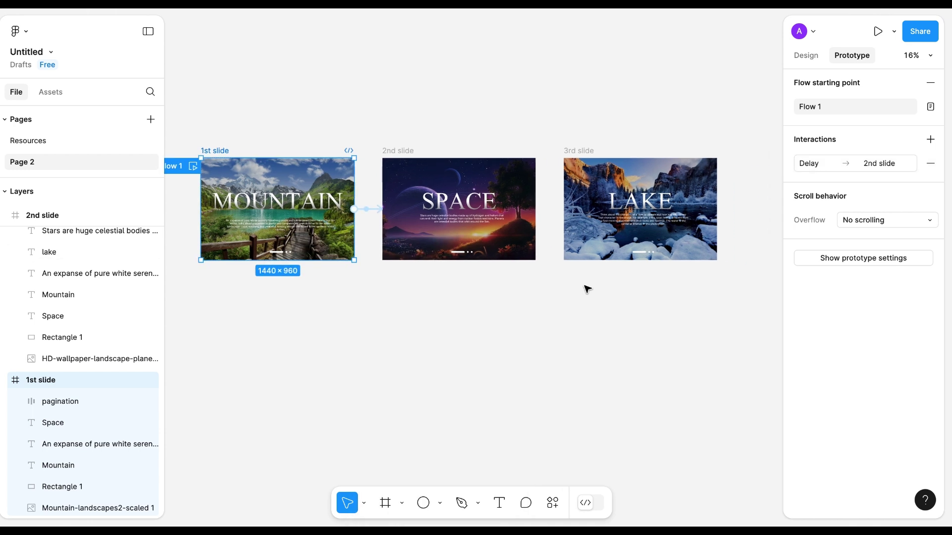
{"action": "left_click", "coordinate": [454, 227]}
{"action": "left_click", "coordinate": [521, 198]}
{"action": "key", "text": "Escape"}
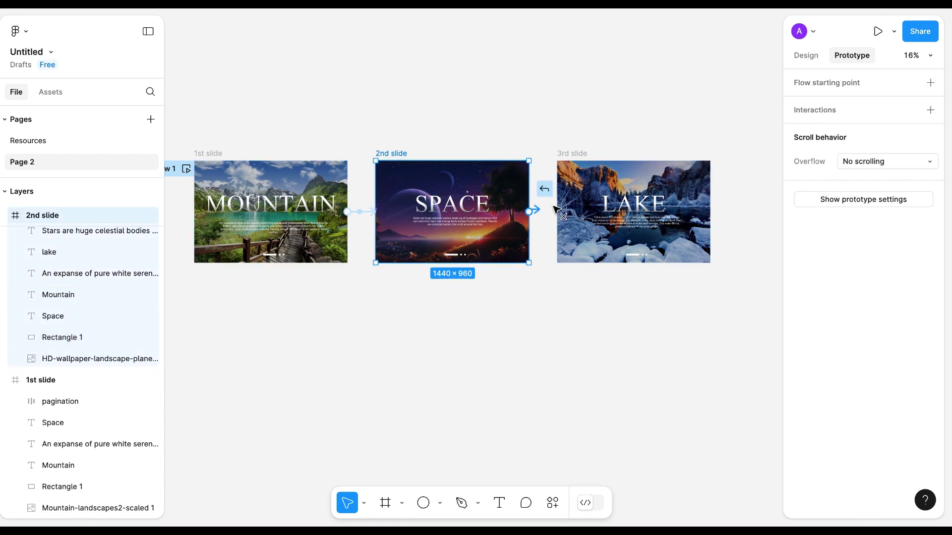
{"action": "left_click_drag", "start_coordinate": [529, 212], "coordinate": [595, 213]}
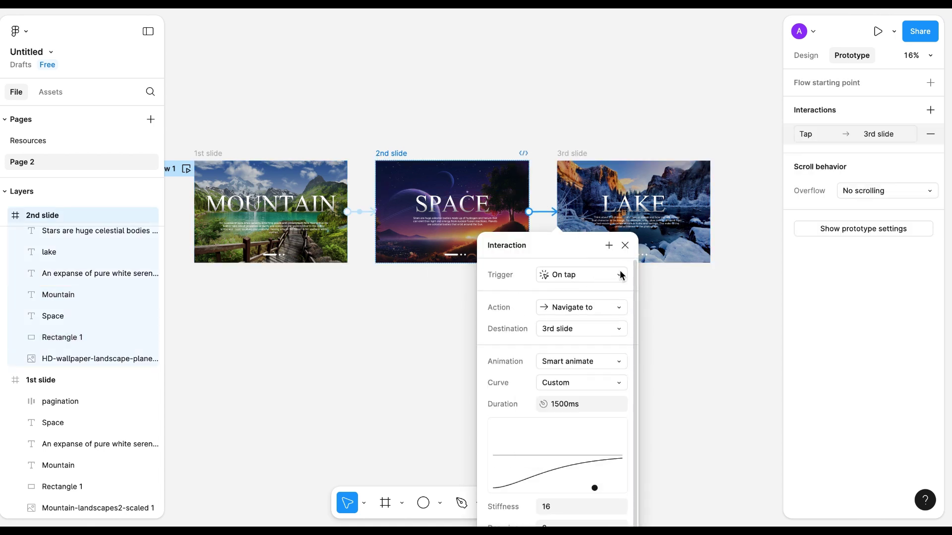
Set the 2nd slide's interaction to trigger After delay, with a delay of 3000 ms
{"action": "left_click", "coordinate": [621, 276]}
{"action": "left_click", "coordinate": [577, 440]}
{"action": "left_click", "coordinate": [559, 301]}
{"action": "type", "text": "3000ms"}
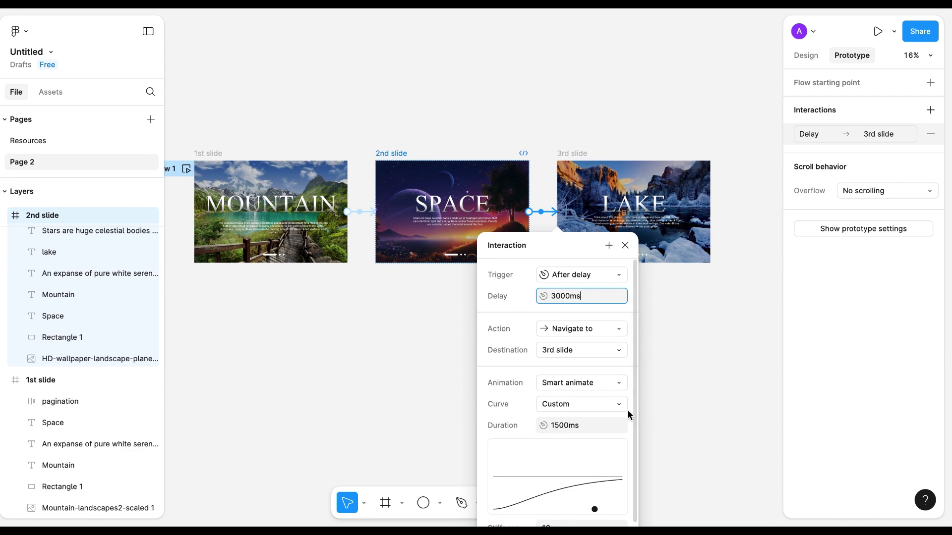
{"action": "scroll", "coordinate": [629, 416], "scroll_direction": "down", "scroll_amount": 3}
{"action": "left_click", "coordinate": [665, 323]}
Preview Flow 1 from the 1st slide through the automatic transitions and close the preview
{"action": "scroll", "coordinate": [665, 323], "scroll_direction": "down", "scroll_amount": 3}
{"action": "left_click", "coordinate": [412, 245]}
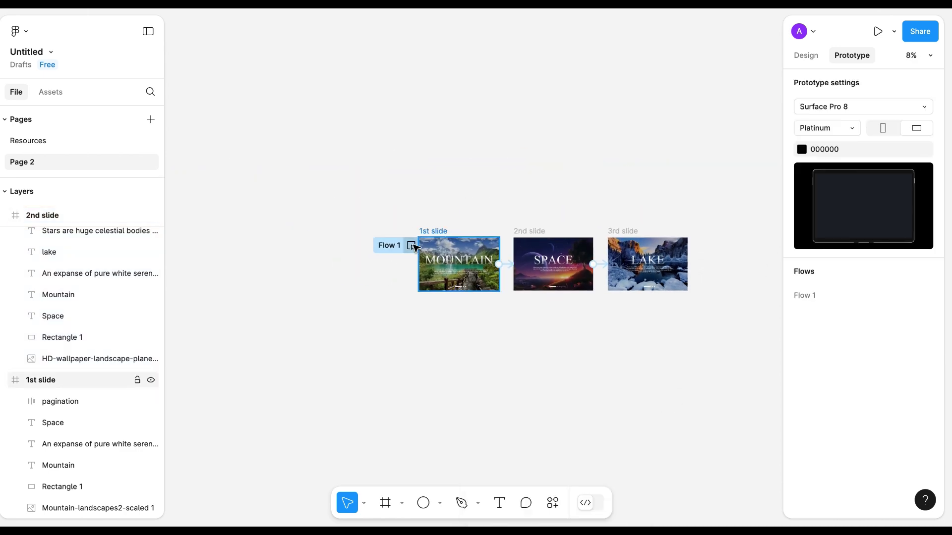
{"action": "scroll", "coordinate": [471, 255], "scroll_direction": "down", "scroll_amount": 1}
{"action": "scroll", "coordinate": [471, 255], "scroll_direction": "up", "scroll_amount": 5}
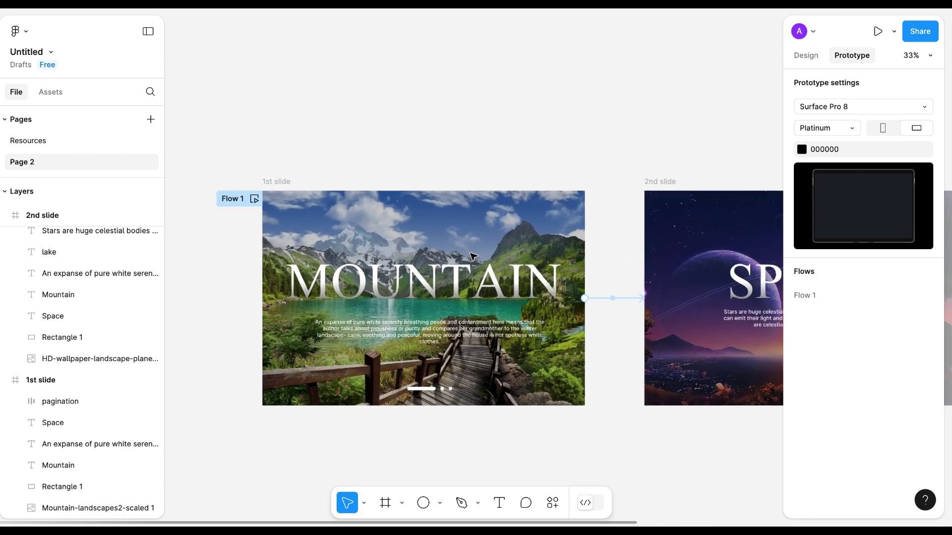
{"action": "scroll", "coordinate": [376, 218], "scroll_direction": "up", "scroll_amount": 1}
{"action": "left_click", "coordinate": [254, 198]}
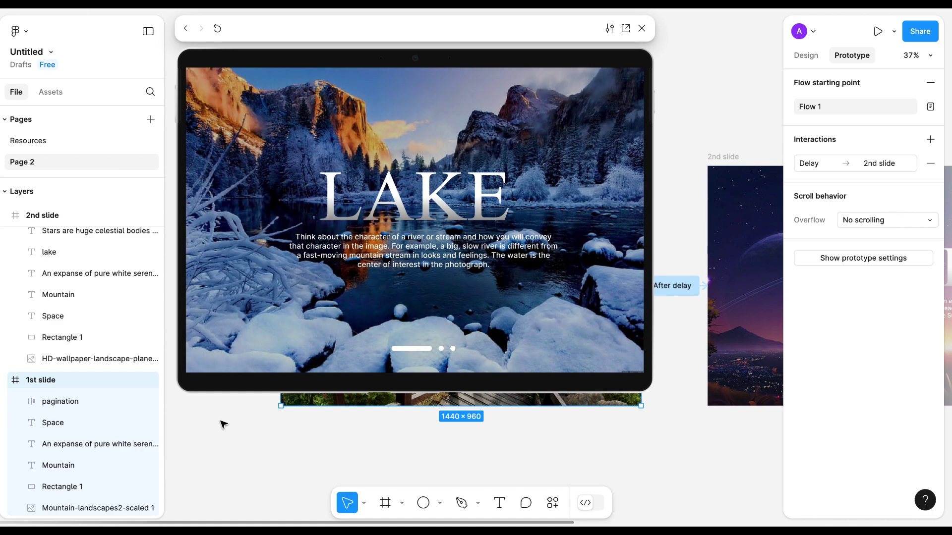
{"action": "left_click", "coordinate": [642, 29]}
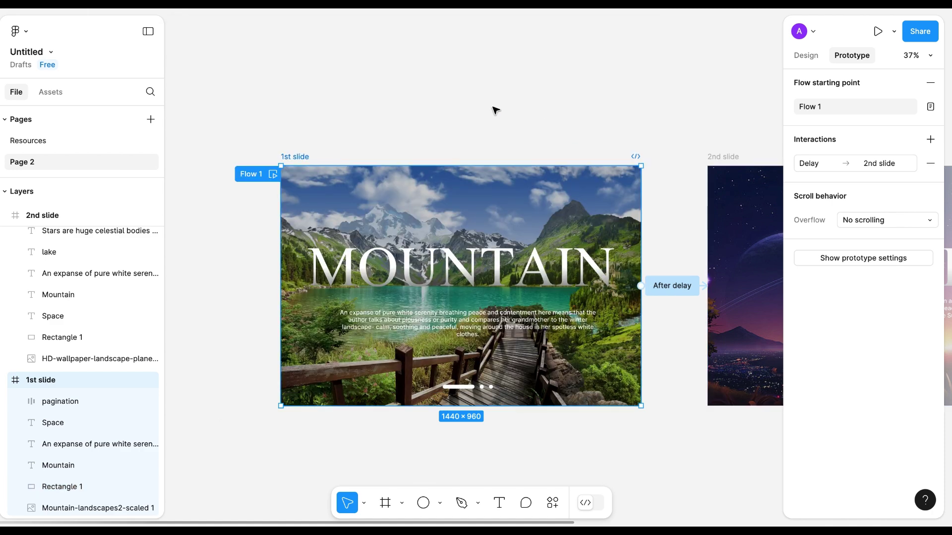
Duplicate the dark overlay rectangle in the 1st slide
{"action": "scroll", "coordinate": [494, 110], "scroll_direction": "down", "scroll_amount": 2}
{"action": "left_click", "coordinate": [806, 55]}
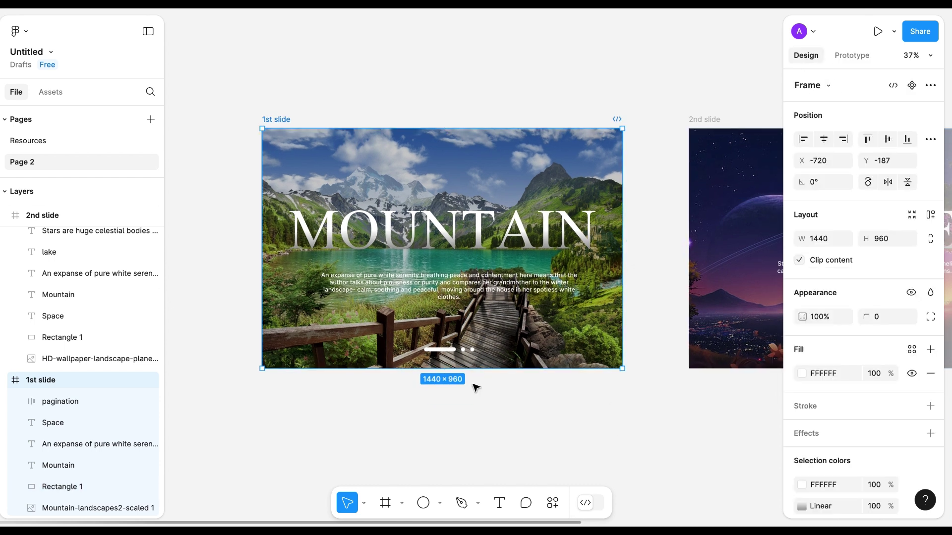
{"action": "scroll", "coordinate": [476, 388], "scroll_direction": "down", "scroll_amount": 1}
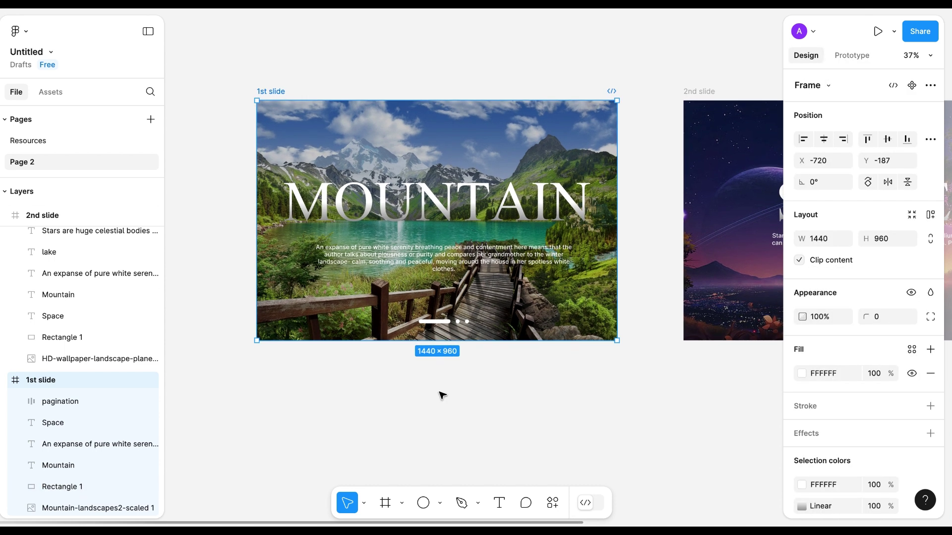
{"action": "left_click", "coordinate": [49, 337]}
{"action": "left_click", "coordinate": [270, 93]}
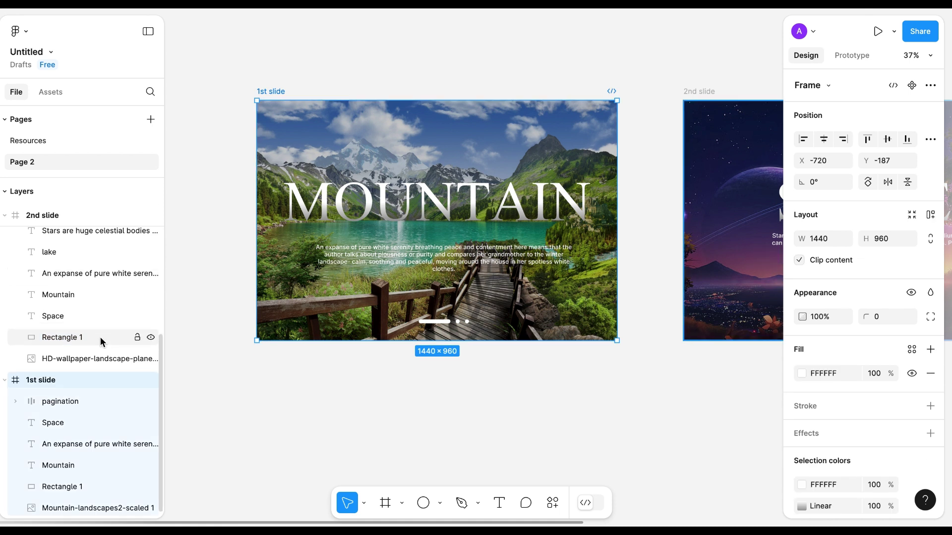
{"action": "left_click", "coordinate": [63, 493]}
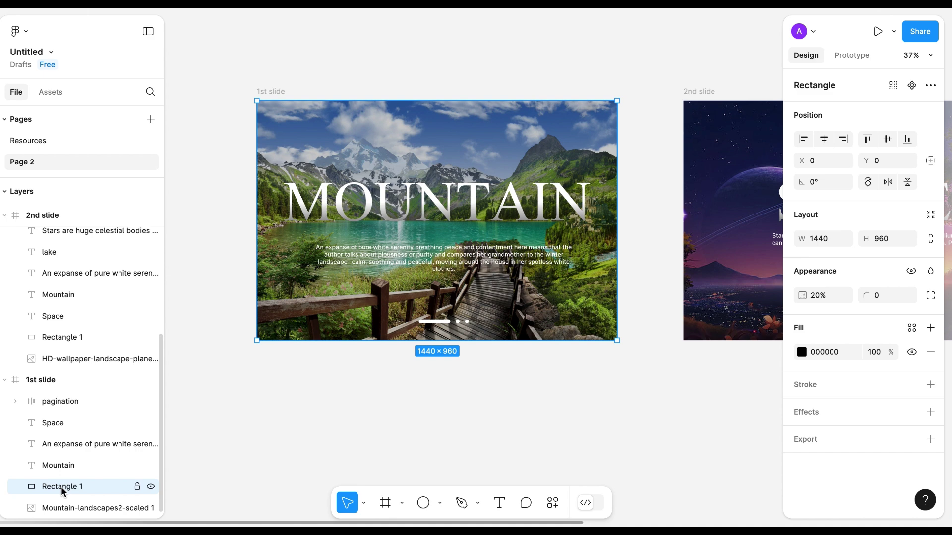
{"action": "key", "text": "ctrl+d"}
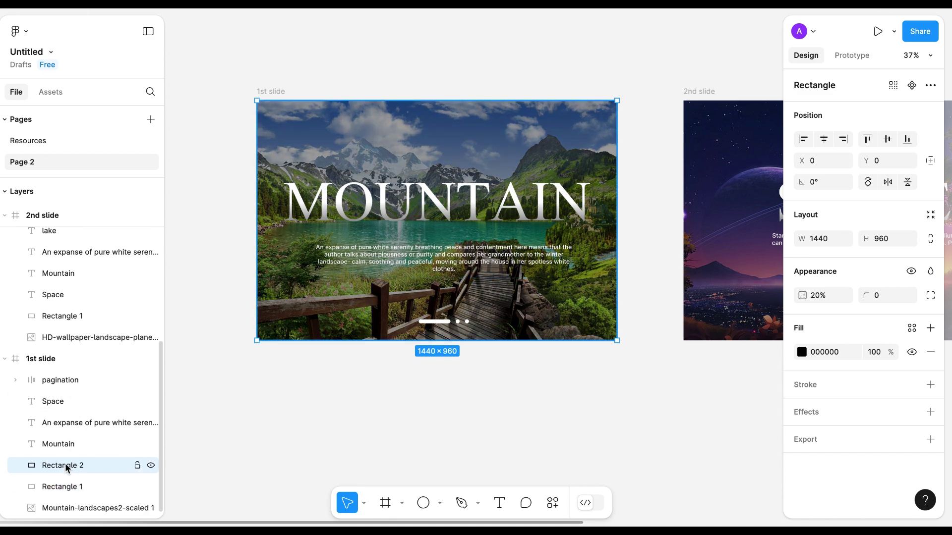
Rename the background image layers of the 1st, 2nd and 3rd slides as "mountain", "space" and "lake"
{"action": "double_click", "coordinate": [70, 509]}
{"action": "type", "text": "mountai"}
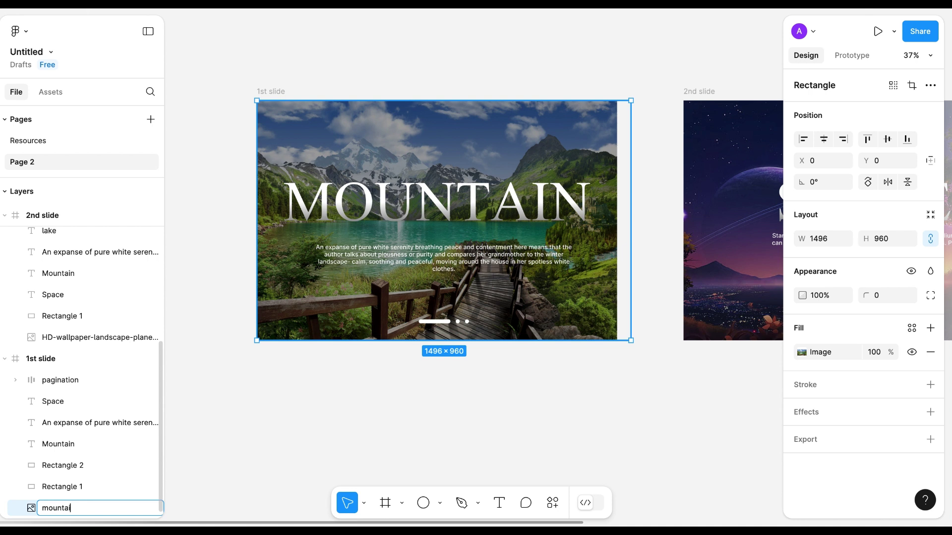
{"action": "type", "text": "n"}
{"action": "key", "text": "Return"}
{"action": "left_click", "coordinate": [76, 334]}
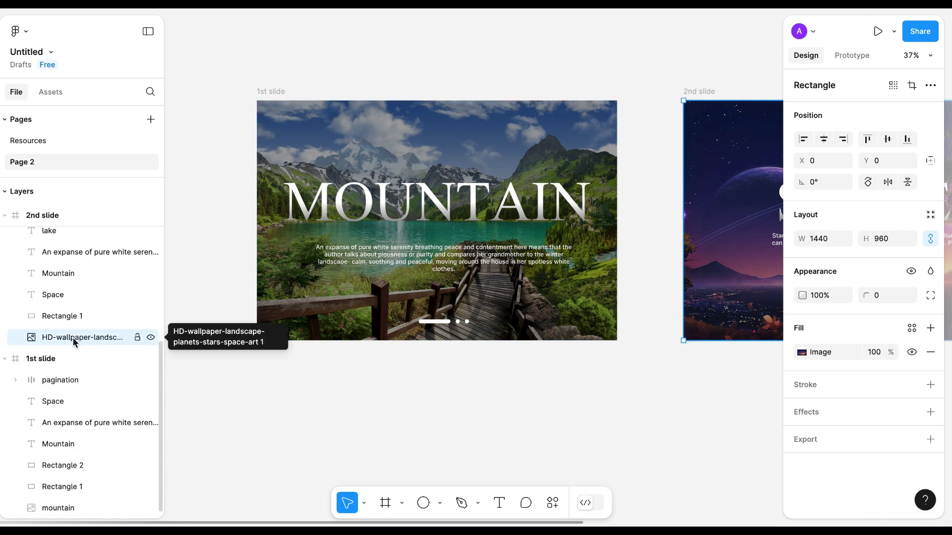
{"action": "double_click", "coordinate": [73, 337]}
{"action": "type", "text": "space"}
{"action": "scroll", "coordinate": [47, 306], "scroll_direction": "up", "scroll_amount": 3}
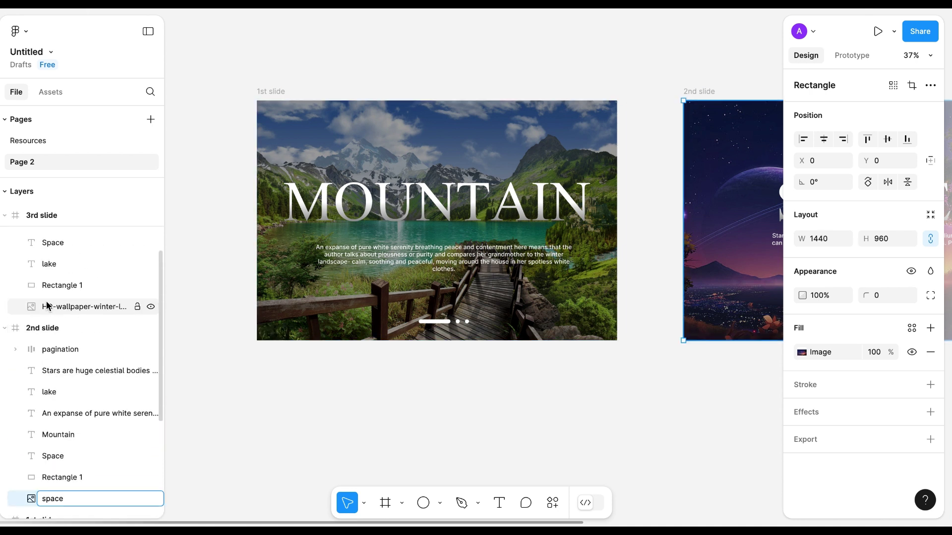
{"action": "double_click", "coordinate": [47, 306]}
{"action": "type", "text": "lake"}
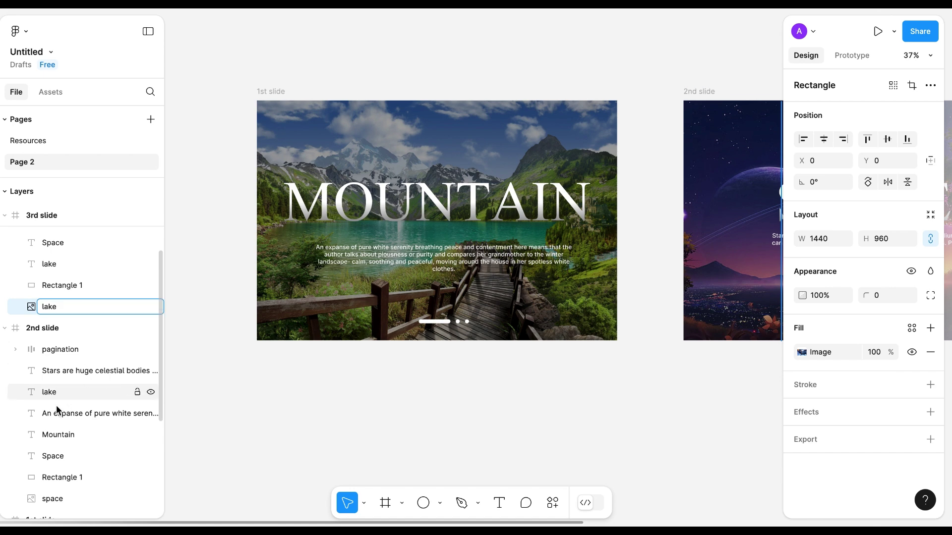
{"action": "key", "text": "Return"}
Place the duplicated rectangle beneath the mountain image in the 1st slide and use it as the image's mask
{"action": "scroll", "coordinate": [57, 410], "scroll_direction": "down", "scroll_amount": 3}
{"action": "left_click_drag", "start_coordinate": [63, 468], "coordinate": [63, 519]}
{"action": "left_click", "coordinate": [57, 486], "text": "shift"}
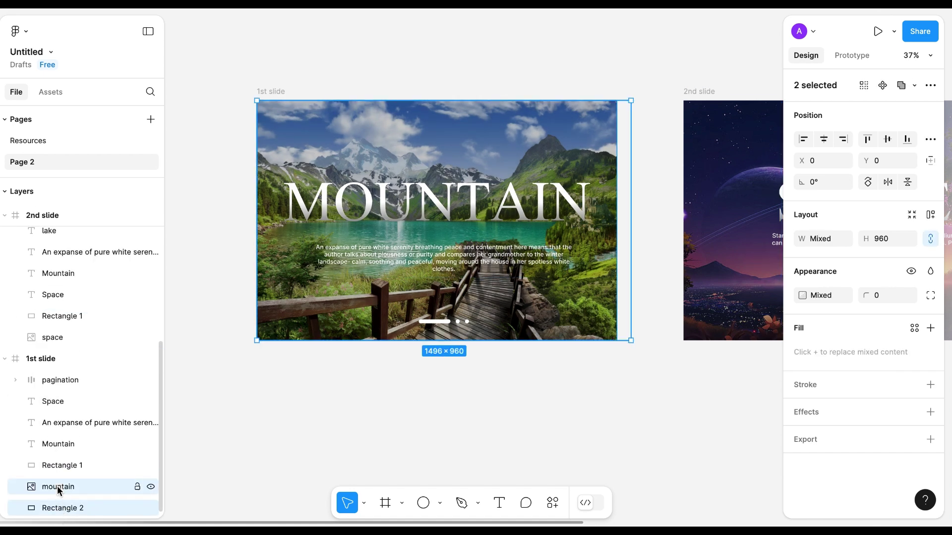
{"action": "left_click", "coordinate": [930, 85]}
{"action": "left_click", "coordinate": [834, 198]}
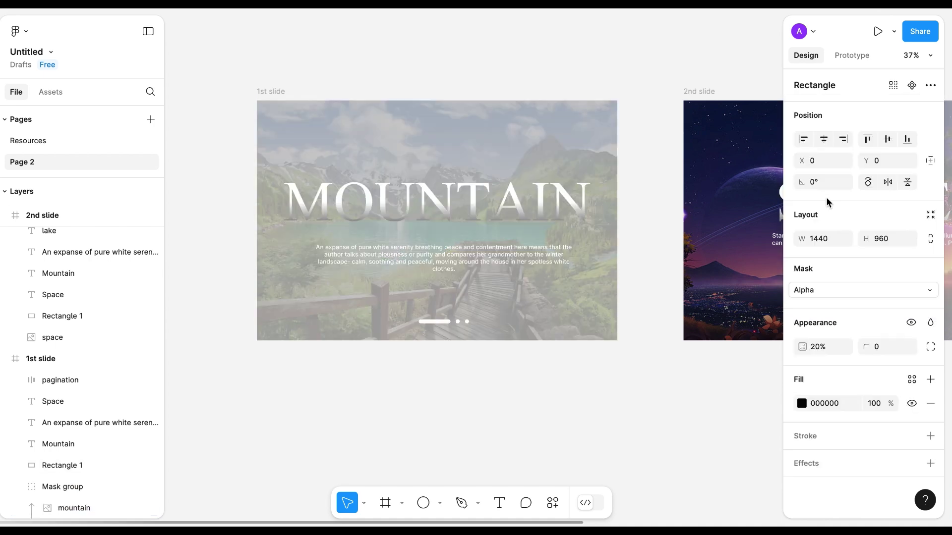
Set the opacity of the mask rectangle beneath the mountain image in the 1st slide to 100%
{"action": "scroll", "coordinate": [94, 403], "scroll_direction": "down", "scroll_amount": 1}
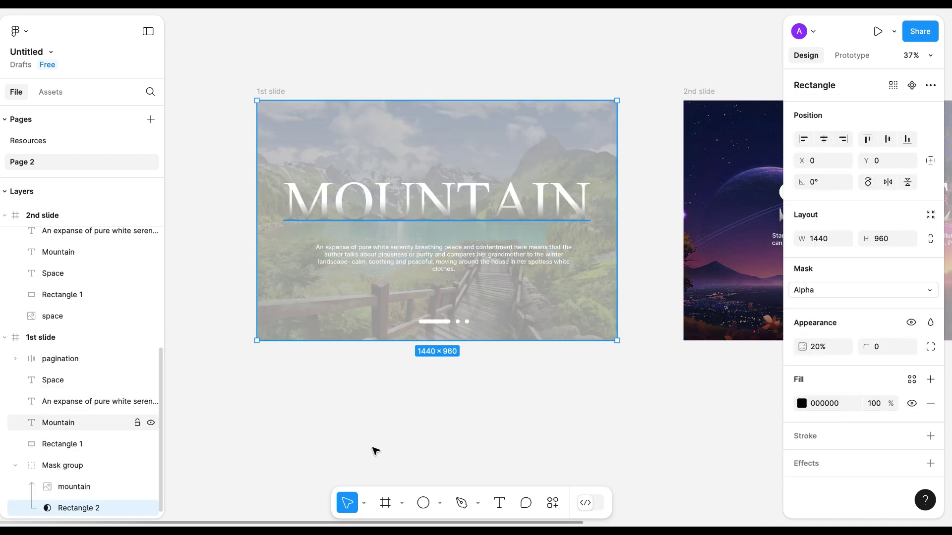
{"action": "left_click", "coordinate": [819, 348]}
{"action": "type", "text": "100"}
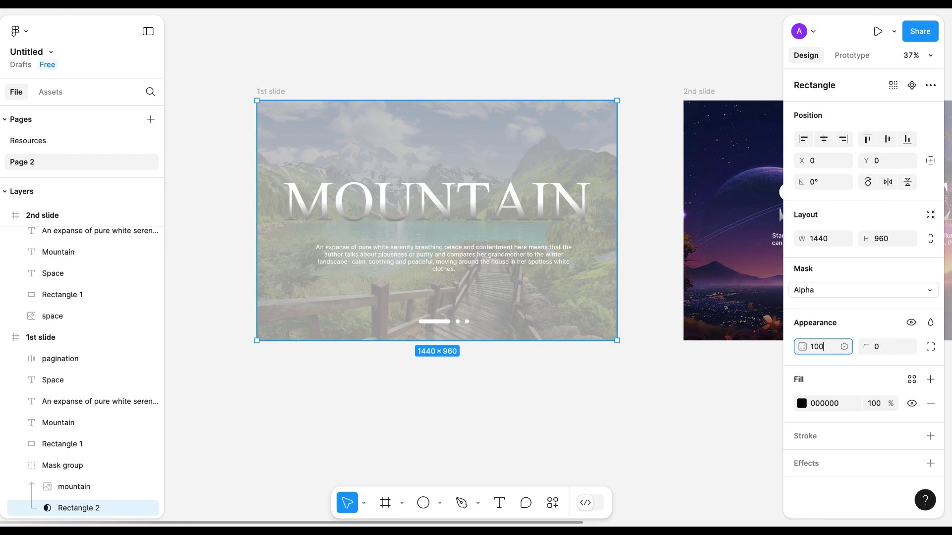
{"action": "key", "text": "Return"}
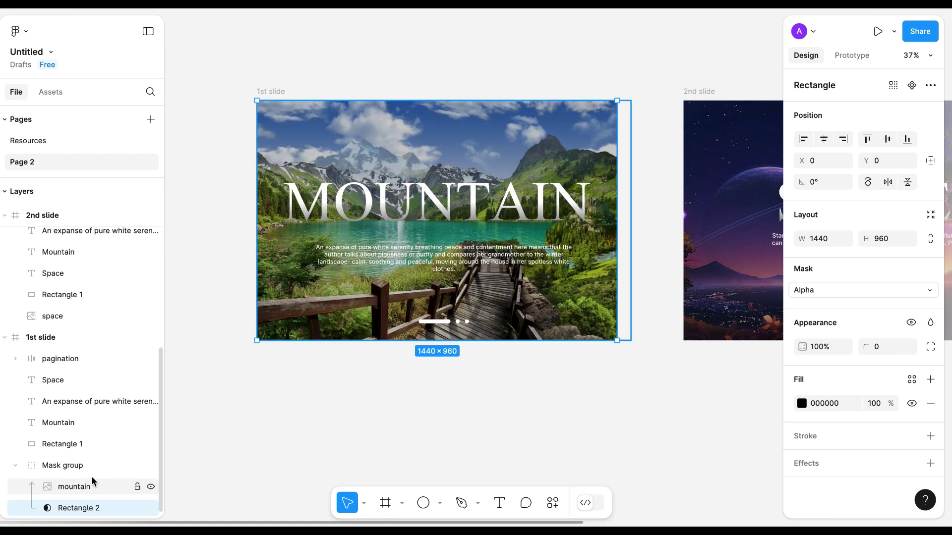
Rename the mask group in the 1st slide as "mountain mask"
{"action": "left_click", "coordinate": [59, 466]}
{"action": "double_click", "coordinate": [58, 465]}
{"action": "type", "text": "mountain mask"}
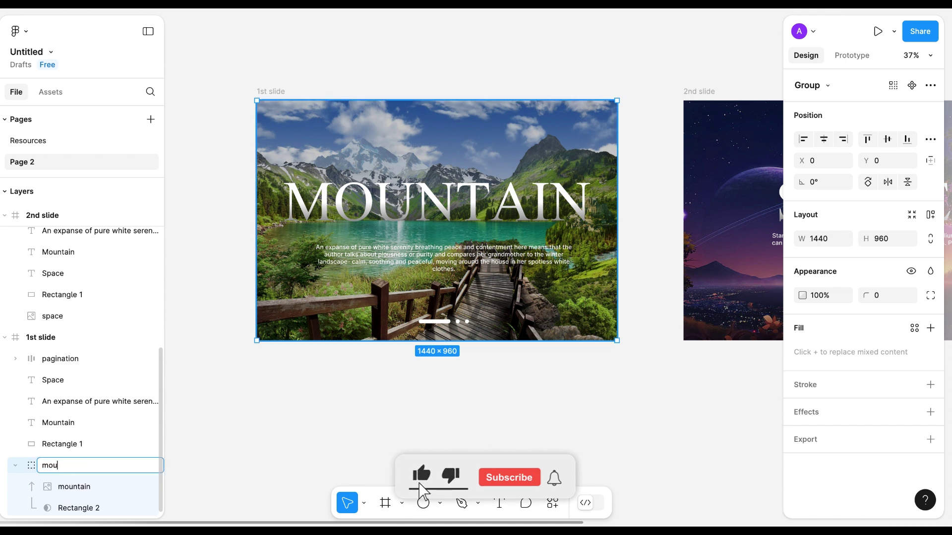
{"action": "left_click", "coordinate": [234, 459]}
Copy the mountain mask group into the 2nd slide and place it beneath the space image
{"action": "left_click", "coordinate": [83, 468]}
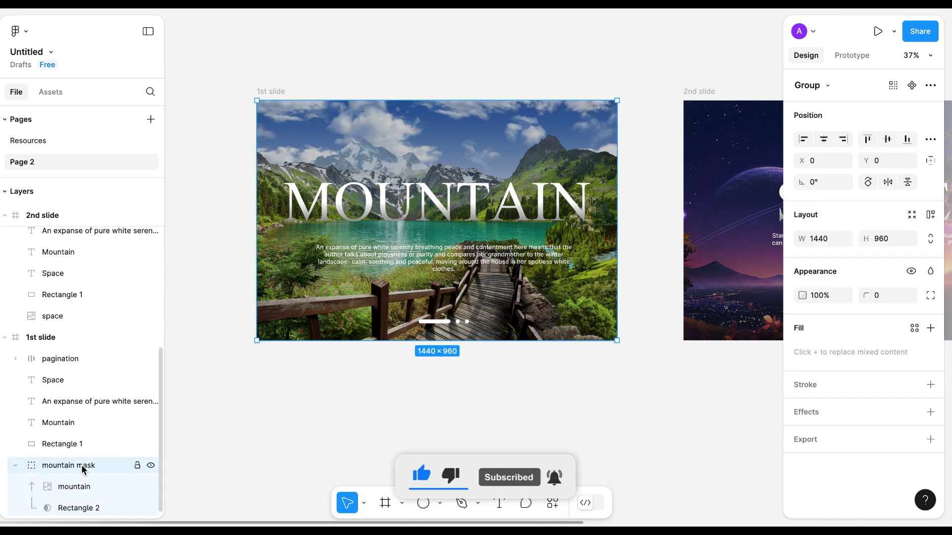
{"action": "left_click", "coordinate": [700, 92]}
{"action": "scroll", "coordinate": [674, 184], "scroll_direction": "right", "scroll_amount": 8}
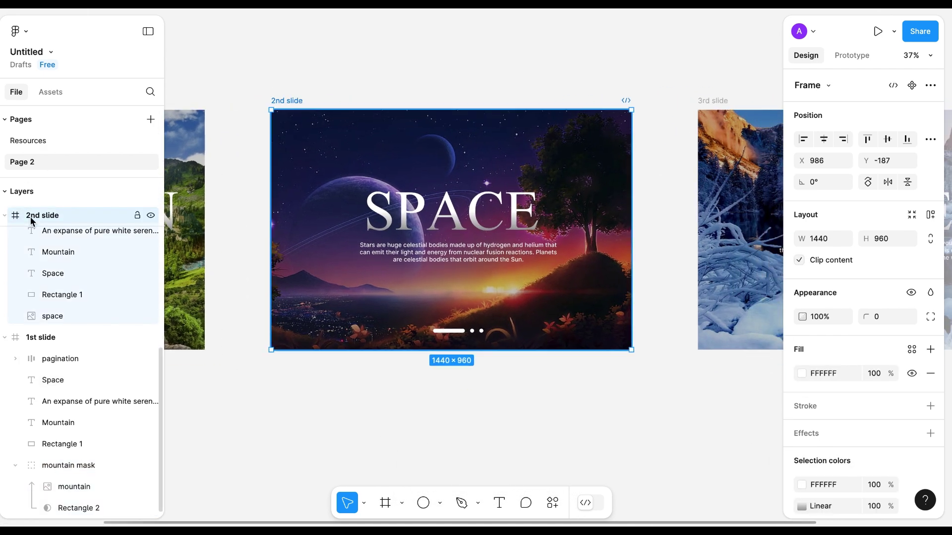
{"action": "key", "text": "ctrl+v"}
{"action": "left_click_drag", "start_coordinate": [55, 234], "coordinate": [50, 457]}
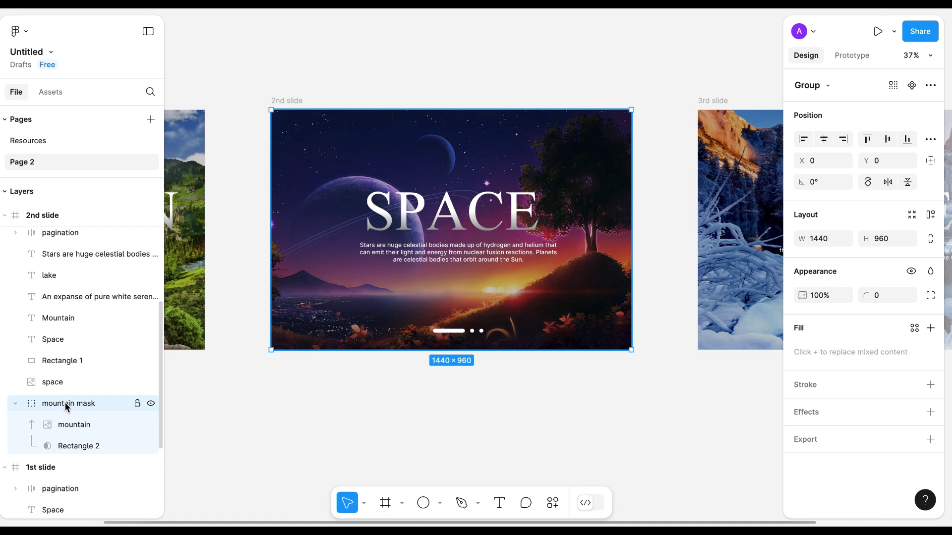
Duplicate the dark overlay rectangle in the 2nd slide, placing the copy beneath the space image as that image's mask
{"action": "left_click", "coordinate": [60, 359]}
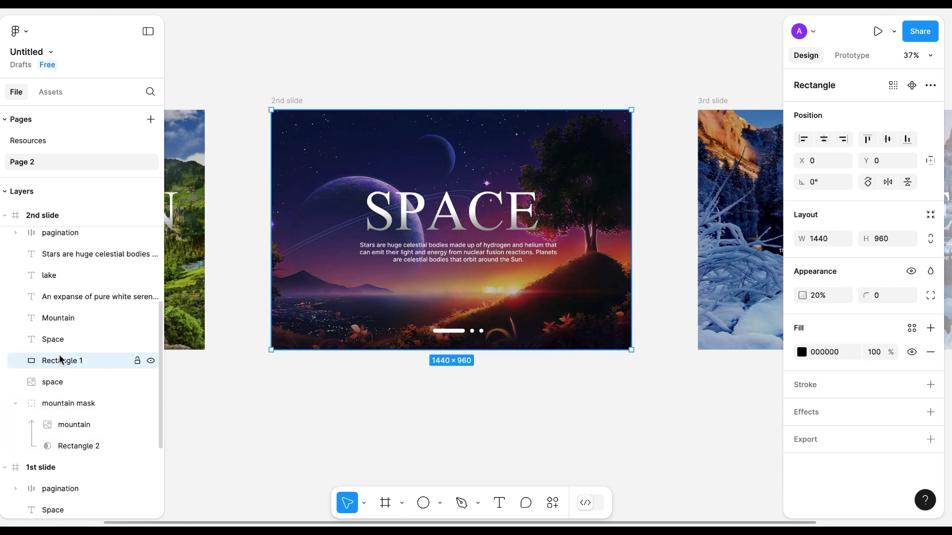
{"action": "key", "text": "ctrl+d"}
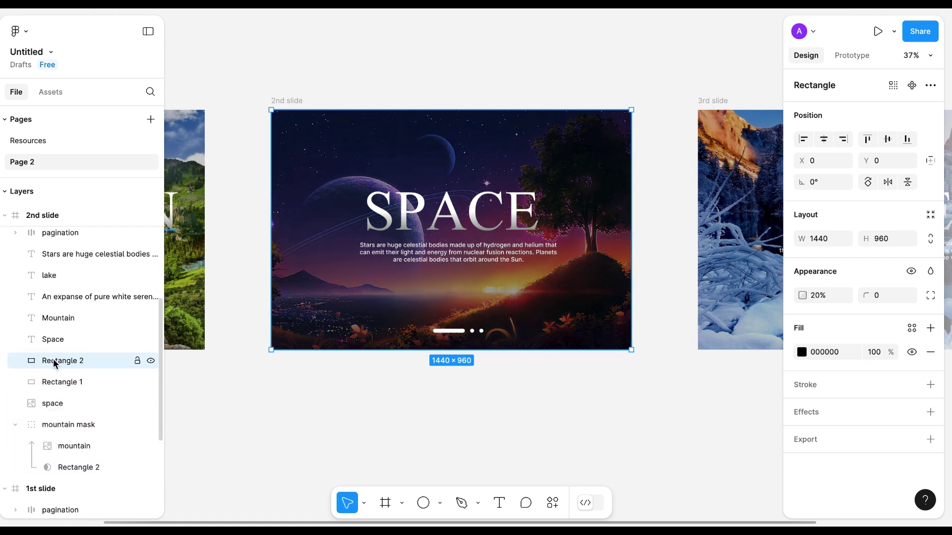
{"action": "left_click_drag", "start_coordinate": [55, 363], "coordinate": [53, 404]}
{"action": "left_click", "coordinate": [53, 382]}
{"action": "left_click", "coordinate": [58, 405], "text": "shift"}
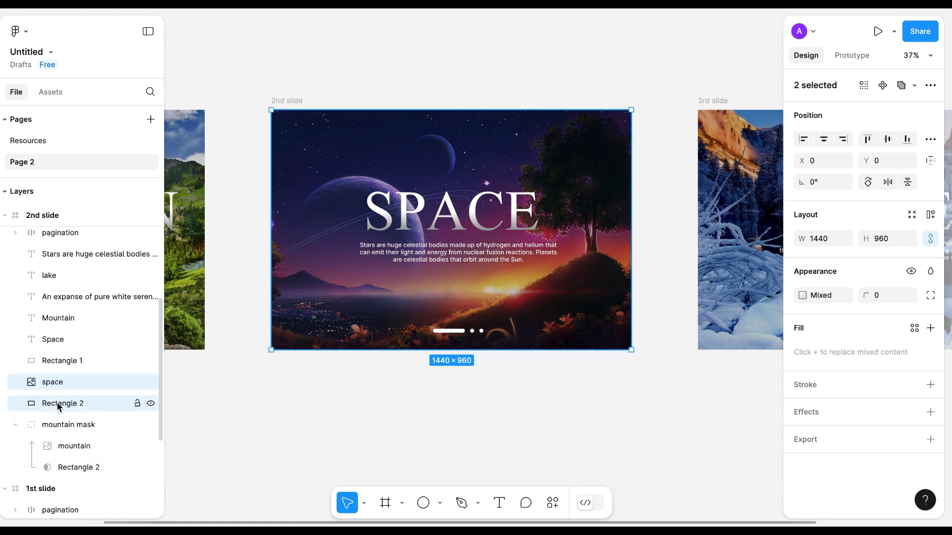
{"action": "left_click", "coordinate": [931, 85]}
{"action": "left_click", "coordinate": [843, 196]}
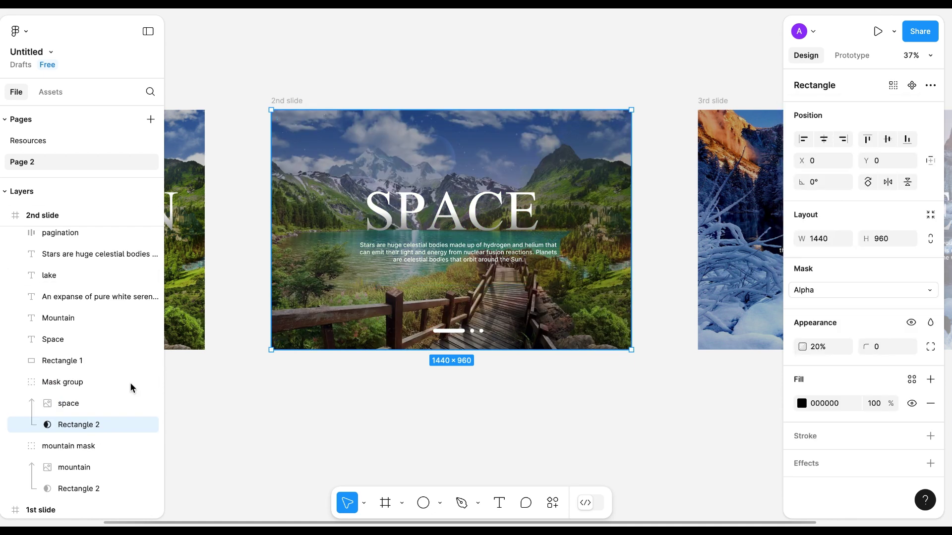
Rename the new mask group in the 2nd slide as "space mask"
{"action": "left_click", "coordinate": [58, 380]}
{"action": "double_click", "coordinate": [58, 381]}
{"action": "type", "text": "so"}
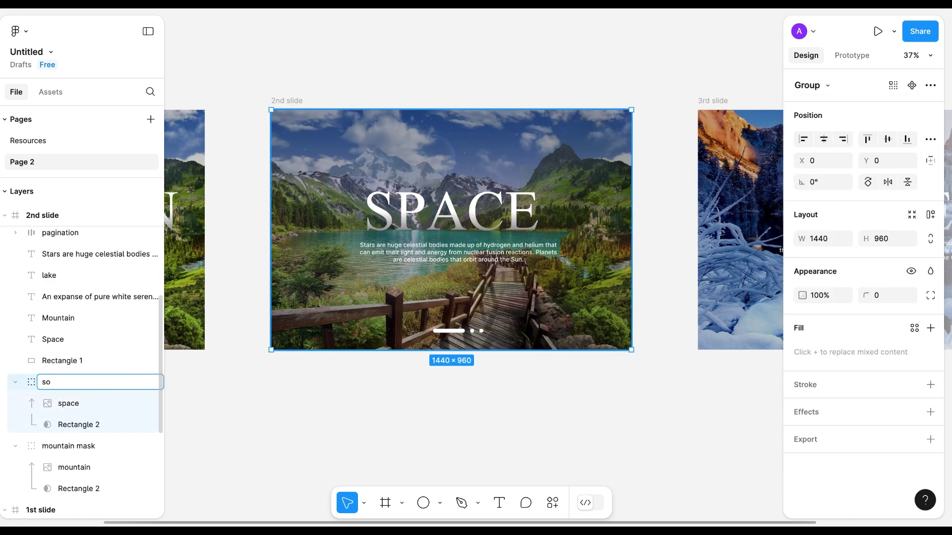
{"action": "key", "text": "BackSpace"}
{"action": "type", "text": "pace mask"}
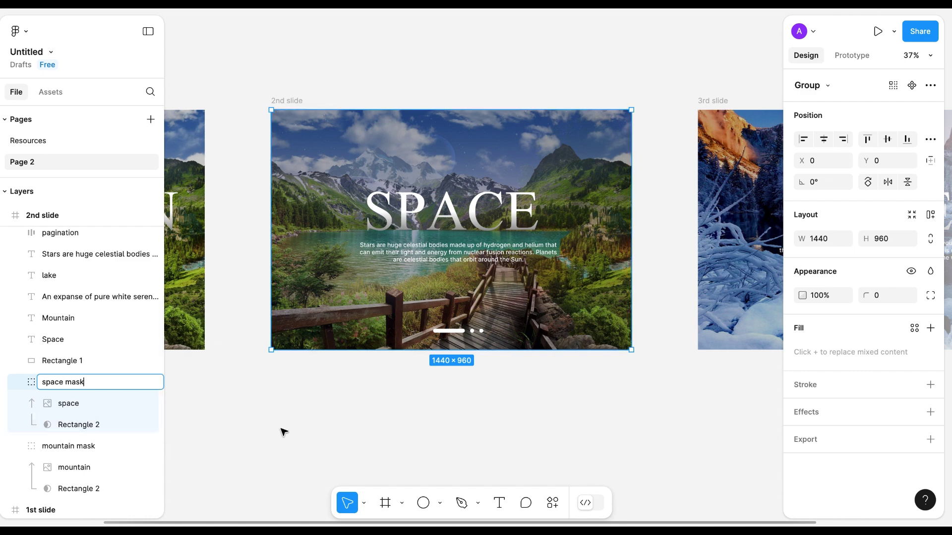
{"action": "left_click", "coordinate": [280, 431]}
Set the opacity of the mask rectangle inside the space mask group to 100%
{"action": "left_click", "coordinate": [64, 384]}
{"action": "left_click", "coordinate": [82, 430]}
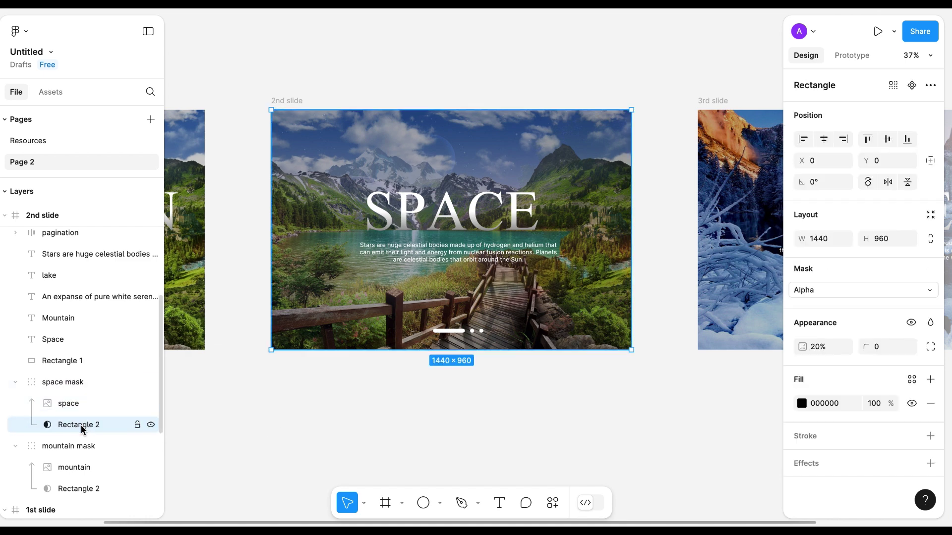
{"action": "left_click", "coordinate": [818, 347]}
{"action": "type", "text": "100"}
{"action": "key", "text": "Return"}
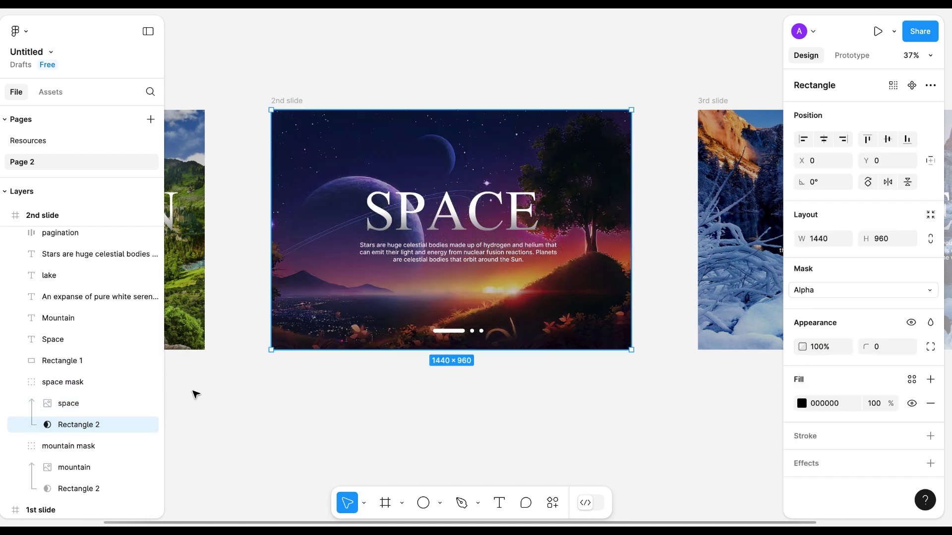
Copy the space mask group into the 1st slide and place it between the overlay rectangle and the mountain mask
{"action": "left_click", "coordinate": [62, 383]}
{"action": "scroll", "coordinate": [323, 330], "scroll_direction": "left", "scroll_amount": 10}
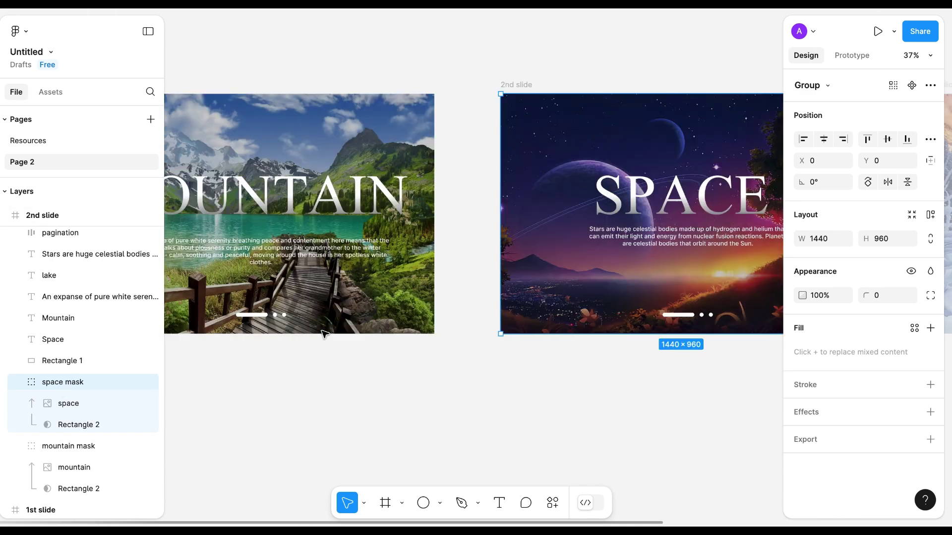
{"action": "left_click", "coordinate": [261, 97]}
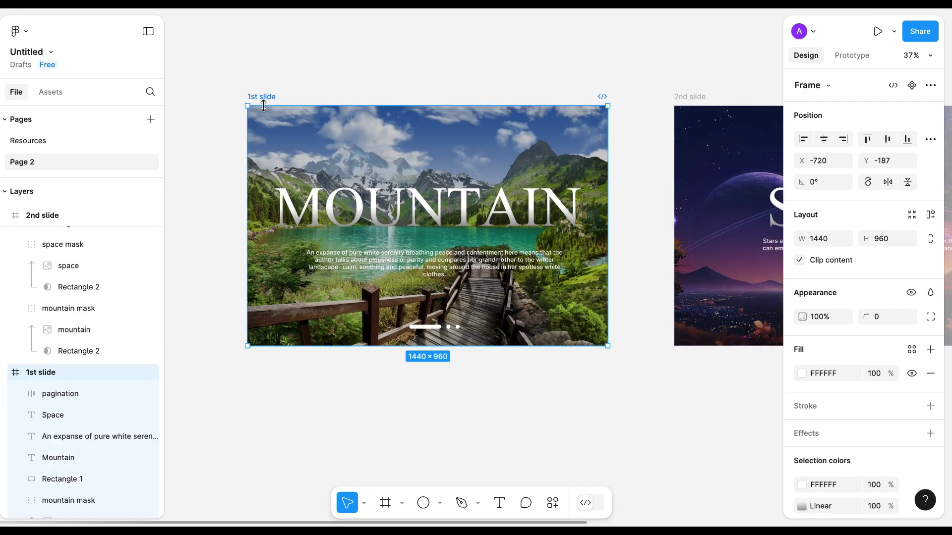
{"action": "key", "text": "ctrl+v"}
{"action": "left_click_drag", "start_coordinate": [67, 399], "coordinate": [57, 459]}
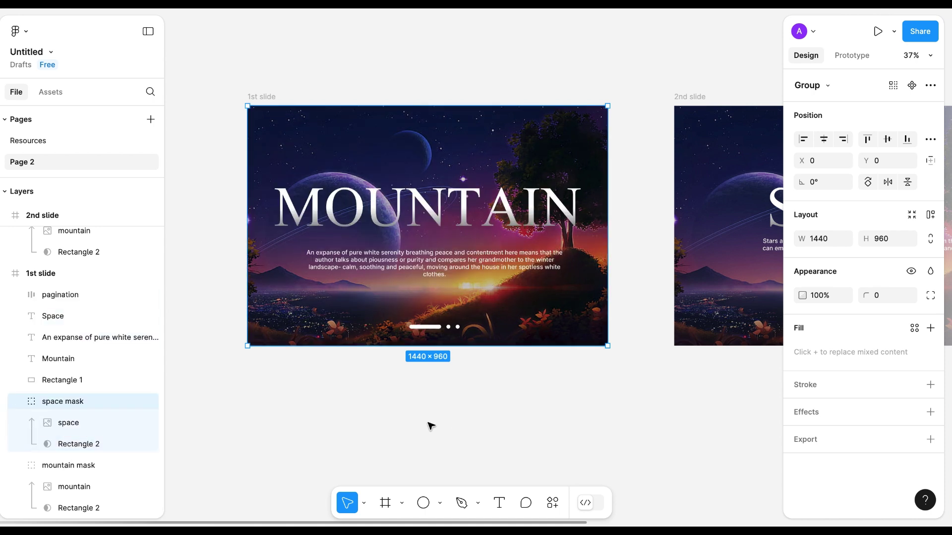
Enlarge the space image proportionally inside the 1st slide's space mask so it extends beyond the frame
{"action": "left_click", "coordinate": [71, 424]}
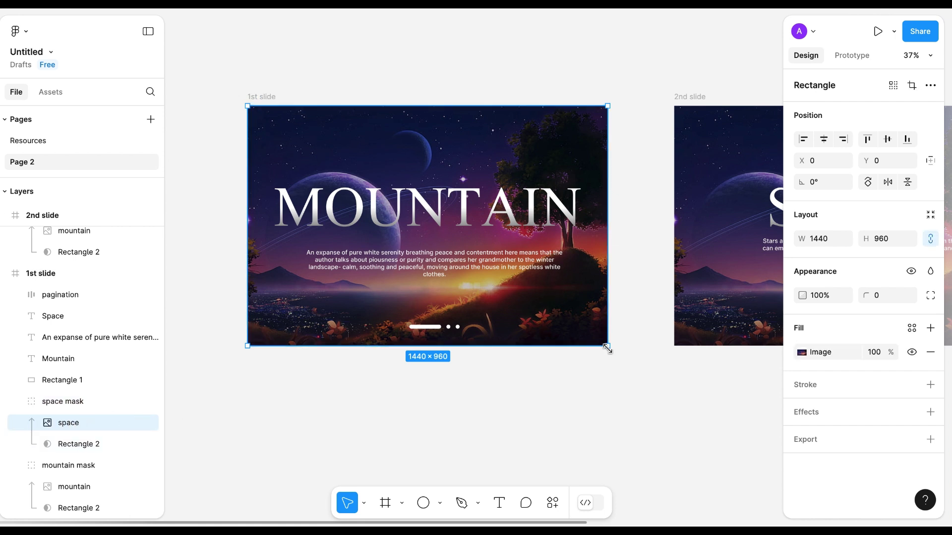
{"action": "left_click_drag", "start_coordinate": [607, 348], "coordinate": [658, 390]}
{"action": "left_click", "coordinate": [74, 401]}
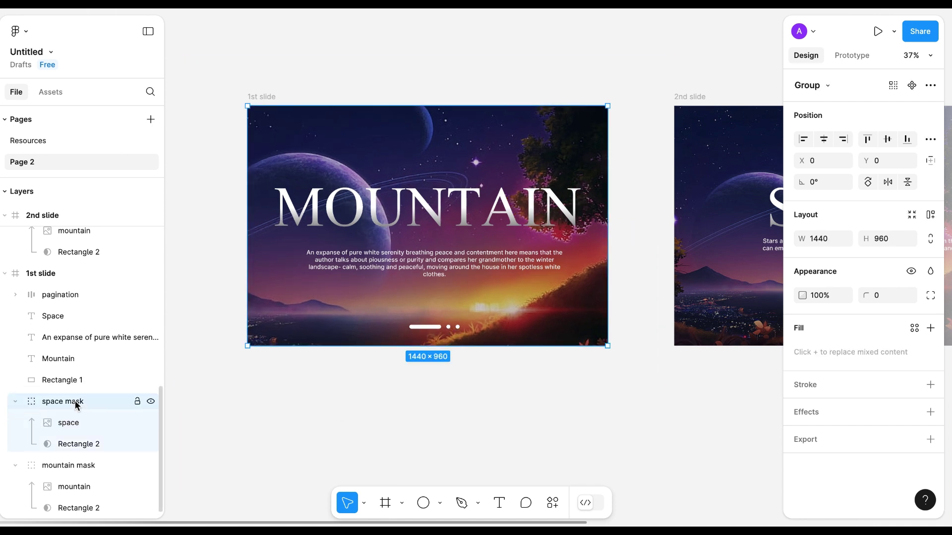
Enlarge the mountain image inside the 2nd slide's mountain mask to about 2016 × 1294 around its centre
{"action": "scroll", "coordinate": [549, 308], "scroll_direction": "right", "scroll_amount": 5}
{"action": "scroll", "coordinate": [549, 308], "scroll_direction": "right", "scroll_amount": 5}
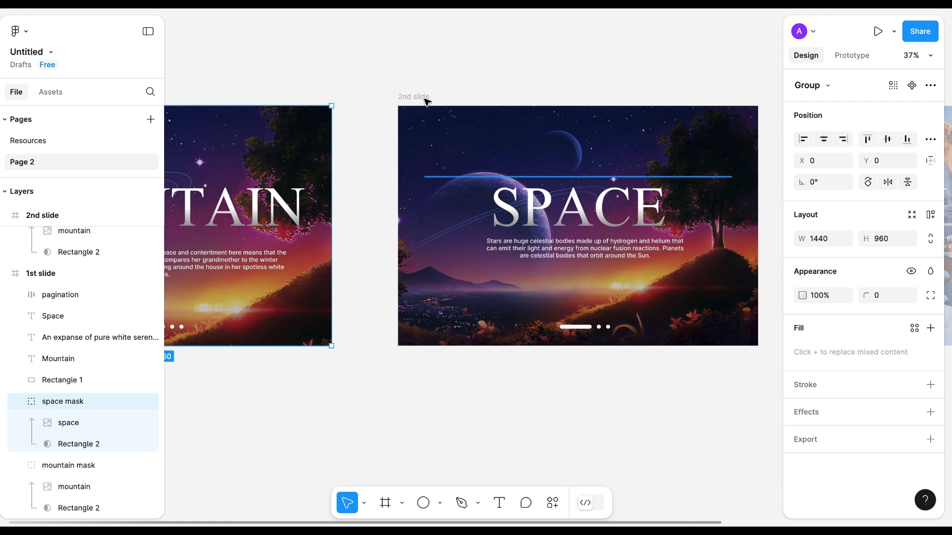
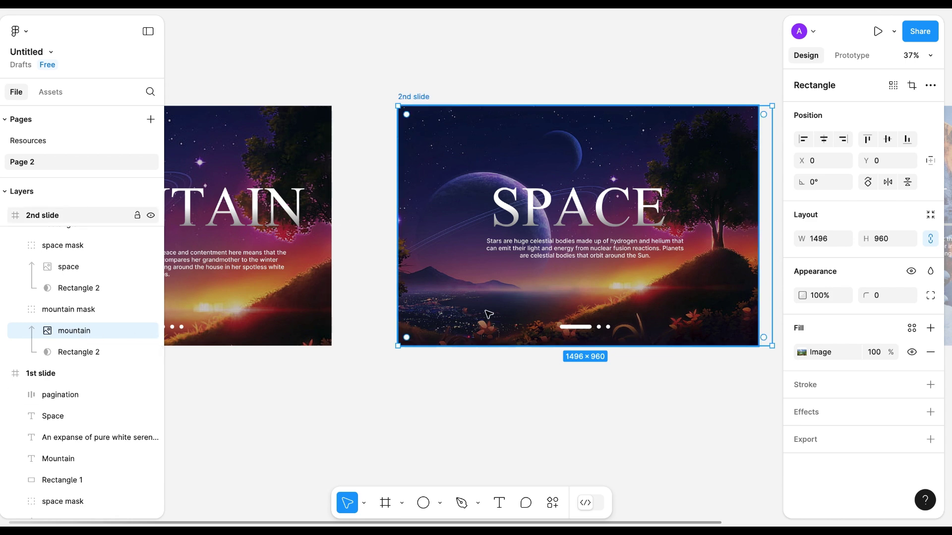
{"action": "scroll", "coordinate": [616, 327], "scroll_direction": "down", "scroll_amount": 5}
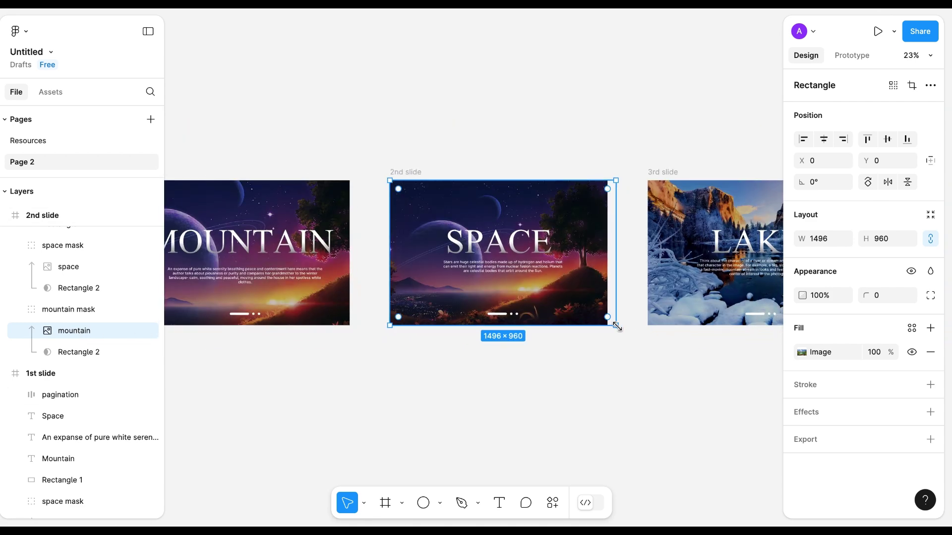
{"action": "left_click_drag", "start_coordinate": [617, 327], "coordinate": [643, 351]}
Move the 1st slide's space mask group horizontally out of the frame's right side to X 1439
{"action": "scroll", "coordinate": [444, 397], "scroll_direction": "left", "scroll_amount": 5}
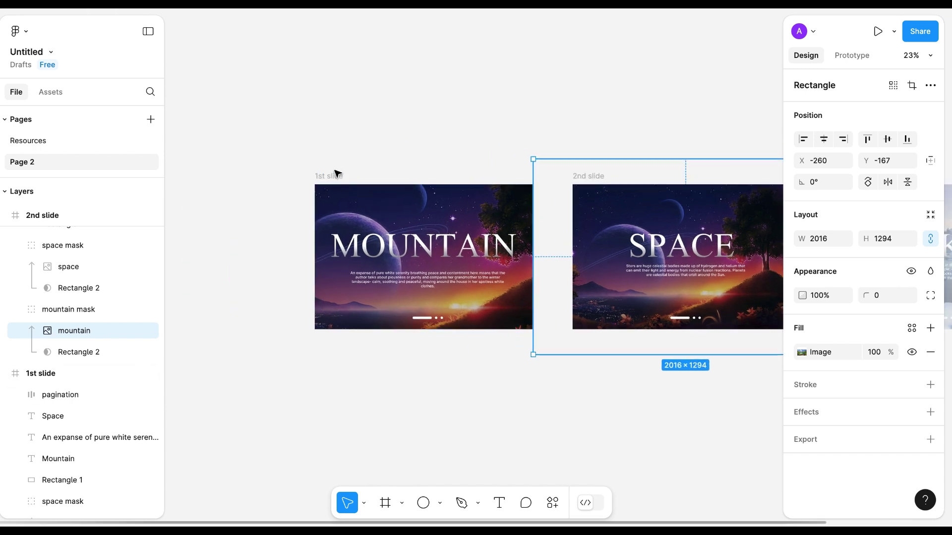
{"action": "left_click", "coordinate": [330, 177]}
{"action": "scroll", "coordinate": [483, 394], "scroll_direction": "right", "scroll_amount": 1}
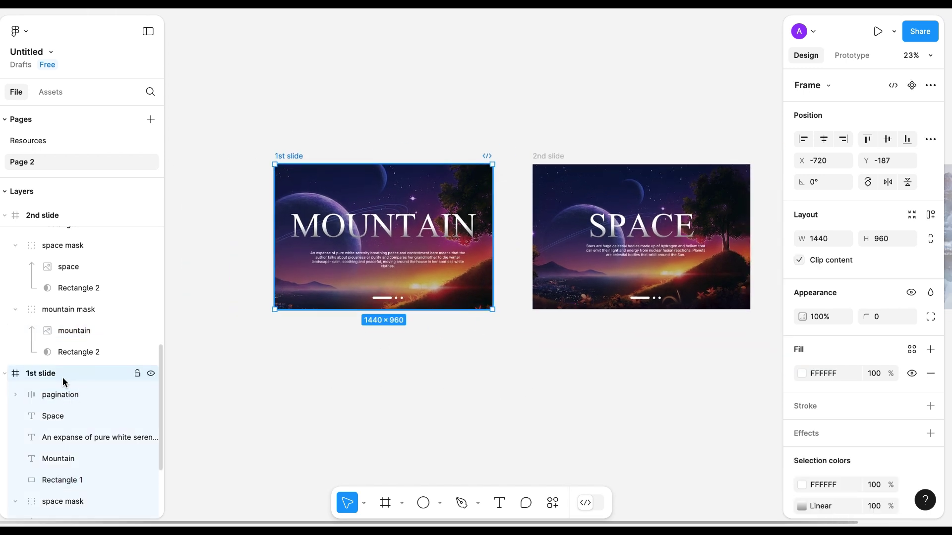
{"action": "scroll", "coordinate": [63, 382], "scroll_direction": "down", "scroll_amount": 3}
{"action": "left_click", "coordinate": [71, 467]}
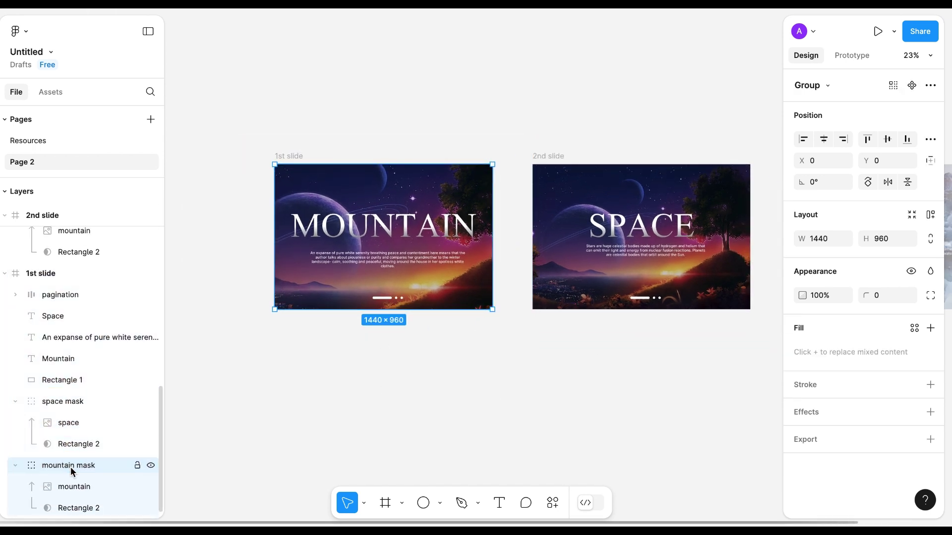
{"action": "left_click", "coordinate": [57, 403]}
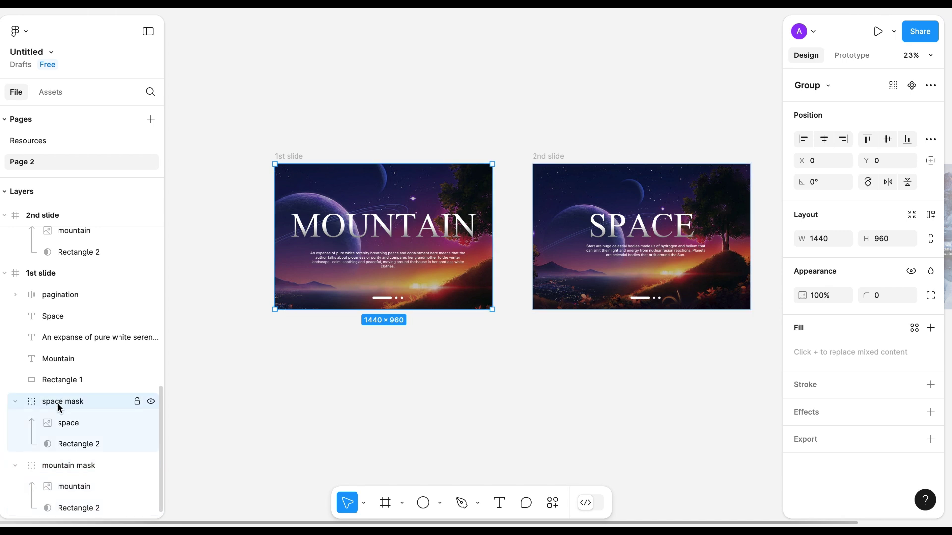
{"action": "key", "text": "shift+Right"}
{"action": "key", "text": "shift+Right"}
{"action": "key", "text": "shift+Right"}
{"action": "key", "text": "shift+Right"}
{"action": "key", "text": "shift+Right"}
{"action": "key", "text": "shift+Right"}
{"action": "key", "text": "shift+Right"}
{"action": "key", "text": "shift+Right"}
{"action": "key", "text": "shift+Right"}
{"action": "key", "text": "shift+Right"}
{"action": "key", "text": "shift+Right"}
{"action": "key", "text": "shift+Right"}
{"action": "key", "text": "shift+Right"}
{"action": "key", "text": "shift+Right"}
{"action": "key", "text": "shift+Right"}
{"action": "key", "text": "shift+Right"}
{"action": "key", "text": "shift+Right"}
{"action": "key", "text": "shift+Right"}
{"action": "key", "text": "shift+Right"}
{"action": "key", "text": "shift+Right"}
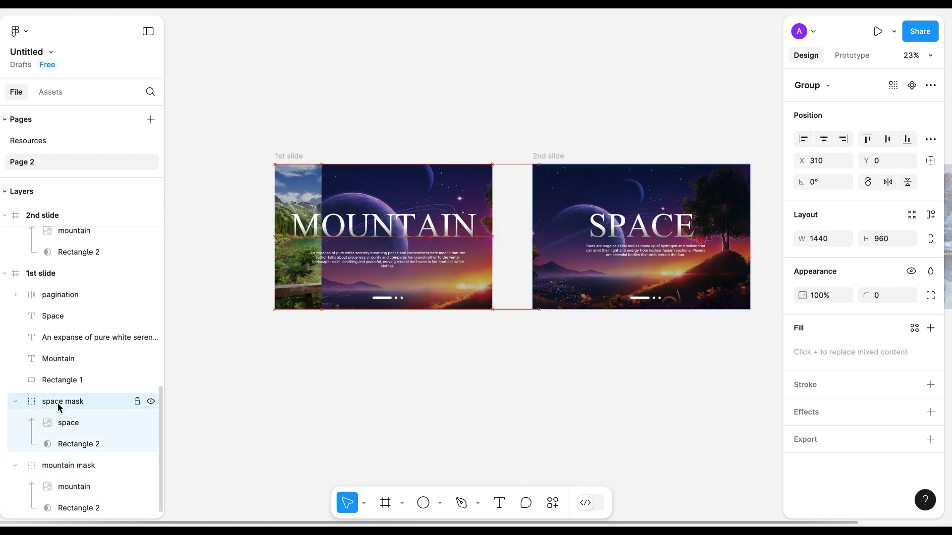
{"action": "key", "text": "shift+Right"}
{"action": "key", "text": "shift+Right"}
{"action": "key", "text": "shift+Right"}
{"action": "key", "text": "shift+Right"}
{"action": "key", "text": "shift+Right"}
{"action": "key", "text": "shift+Right"}
{"action": "key", "text": "shift+Right"}
{"action": "key", "text": "shift+Right"}
{"action": "key", "text": "shift+Right"}
{"action": "key", "text": "shift+Right"}
{"action": "key", "text": "shift+Right"}
{"action": "key", "text": "shift+Right"}
{"action": "key", "text": "shift+Right"}
{"action": "key", "text": "shift+Right"}
{"action": "key", "text": "shift+Right"}
{"action": "key", "text": "shift+Right"}
{"action": "key", "text": "shift+Right"}
{"action": "key", "text": "shift+Right"}
{"action": "key", "text": "shift+Right"}
{"action": "key", "text": "shift+Right"}
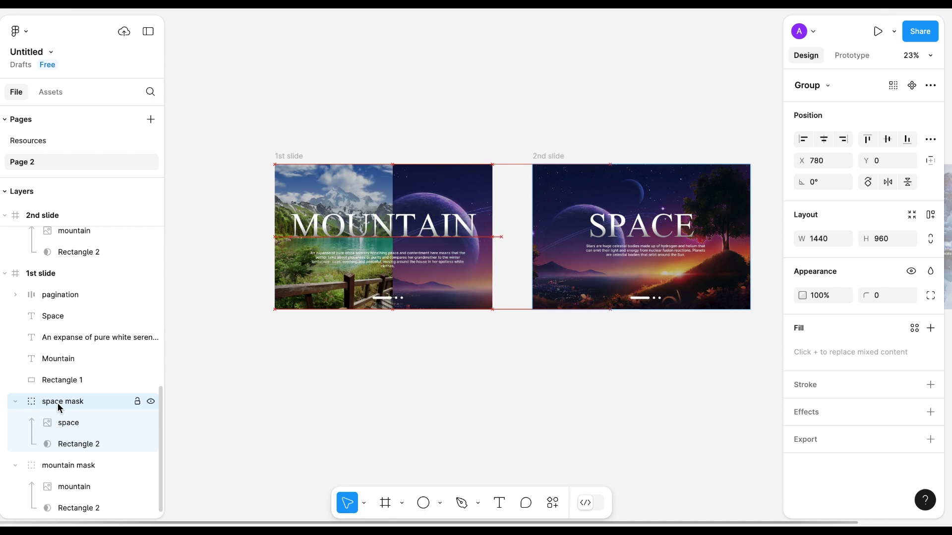
{"action": "key", "text": "shift+Right"}
{"action": "key", "text": "shift+Right"}
{"action": "key", "text": "shift+Right"}
{"action": "key", "text": "shift+Right"}
{"action": "key", "text": "shift+Right"}
{"action": "key", "text": "shift+Right"}
{"action": "key", "text": "shift+Right"}
{"action": "key", "text": "shift+Right"}
{"action": "key", "text": "shift+Right"}
{"action": "key", "text": "shift+Right"}
{"action": "key", "text": "shift+Right"}
{"action": "key", "text": "shift+Right"}
{"action": "key", "text": "shift+Right"}
{"action": "key", "text": "shift+Right"}
{"action": "key", "text": "shift+Right"}
{"action": "key", "text": "shift+Right"}
{"action": "key", "text": "shift+Right"}
{"action": "key", "text": "shift+Right"}
{"action": "key", "text": "shift+Right"}
{"action": "key", "text": "shift+Right"}
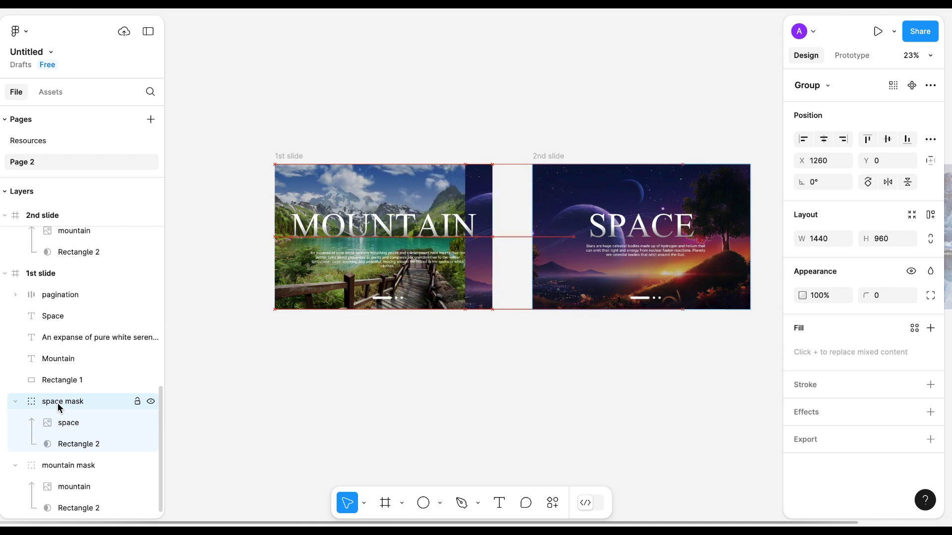
{"action": "key", "text": "shift+Right"}
{"action": "key", "text": "shift+Right"}
{"action": "key", "text": "shift+Right"}
{"action": "key", "text": "shift+Right"}
{"action": "key", "text": "shift+Right"}
{"action": "key", "text": "shift+Right"}
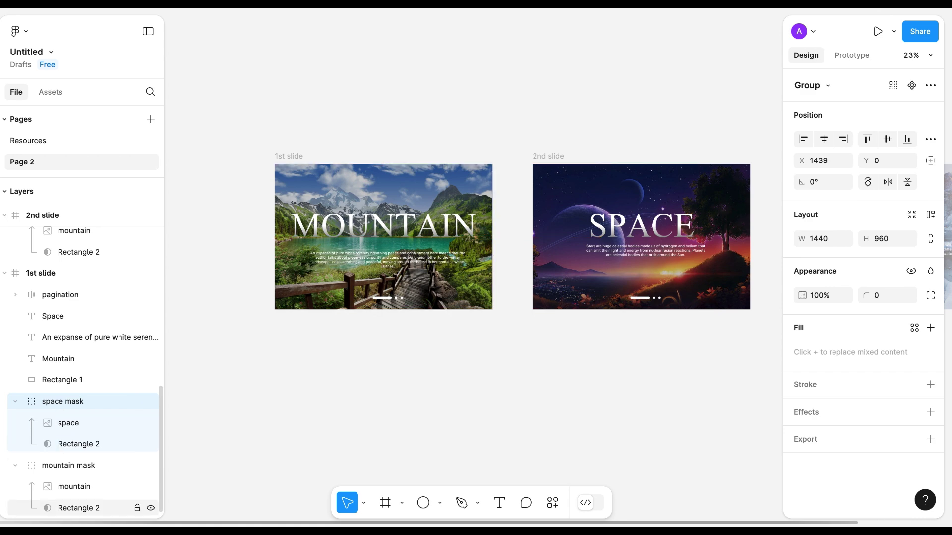
Copy the 2nd slide's space mask group into the 3rd slide and place it between the overlay rectangle and the lake image
{"action": "scroll", "coordinate": [345, 442], "scroll_direction": "right", "scroll_amount": 3}
{"action": "scroll", "coordinate": [430, 322], "scroll_direction": "right", "scroll_amount": 8}
{"action": "scroll", "coordinate": [430, 321], "scroll_direction": "left", "scroll_amount": 2}
{"action": "left_click", "coordinate": [365, 152]}
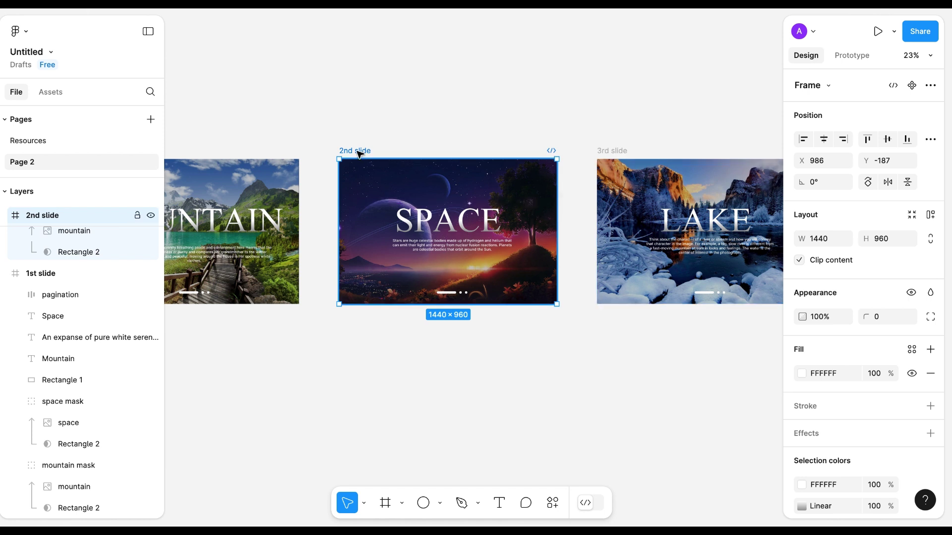
{"action": "scroll", "coordinate": [49, 298], "scroll_direction": "up", "scroll_amount": 3}
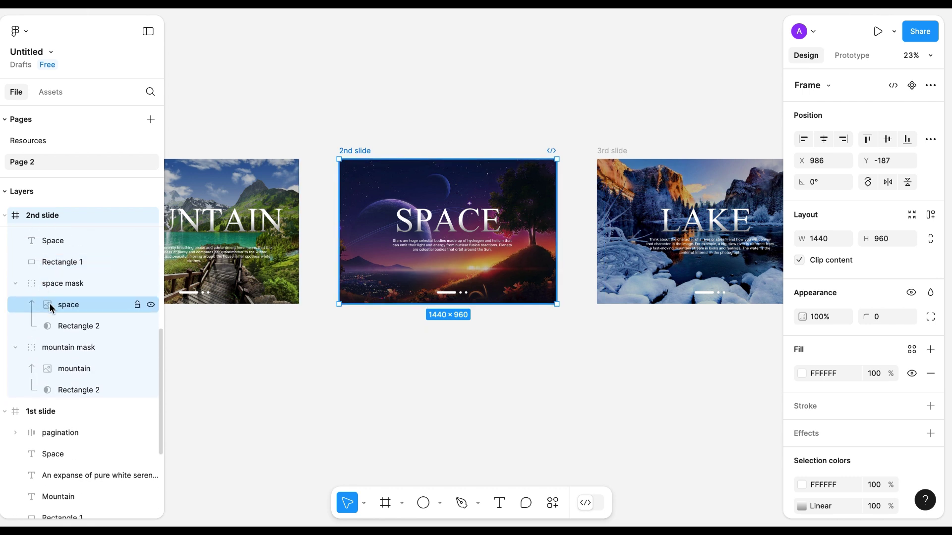
{"action": "left_click", "coordinate": [51, 306]}
{"action": "left_click", "coordinate": [70, 283]}
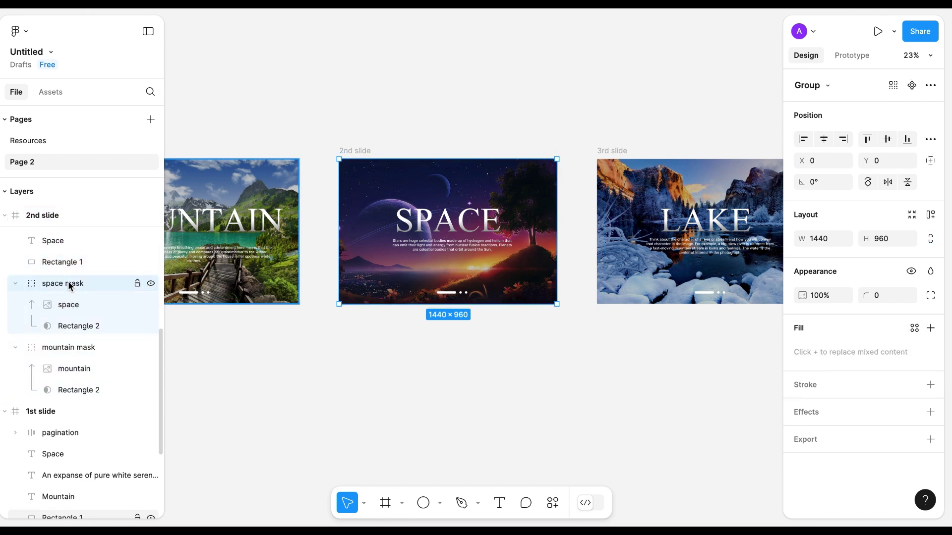
{"action": "left_click", "coordinate": [623, 151]}
{"action": "key", "text": "ctrl+v"}
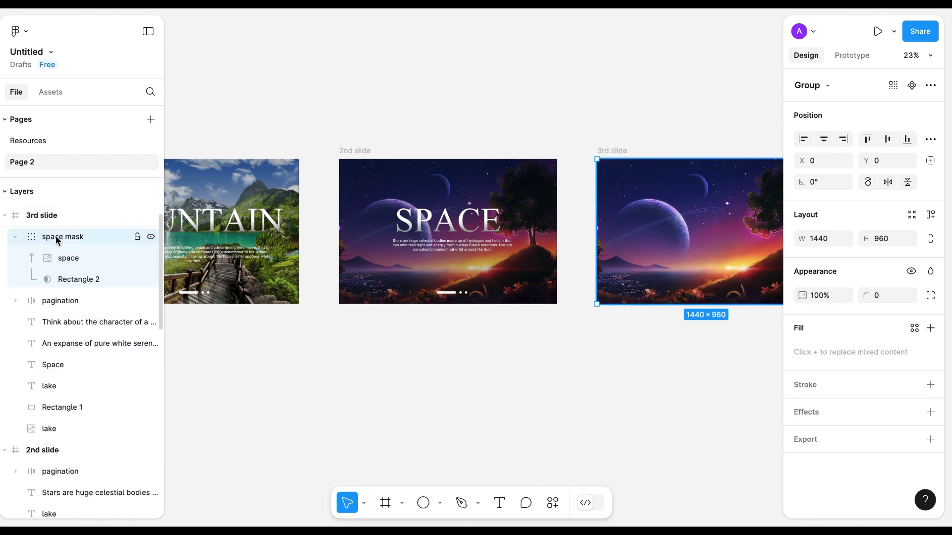
{"action": "left_click_drag", "start_coordinate": [57, 240], "coordinate": [57, 413]}
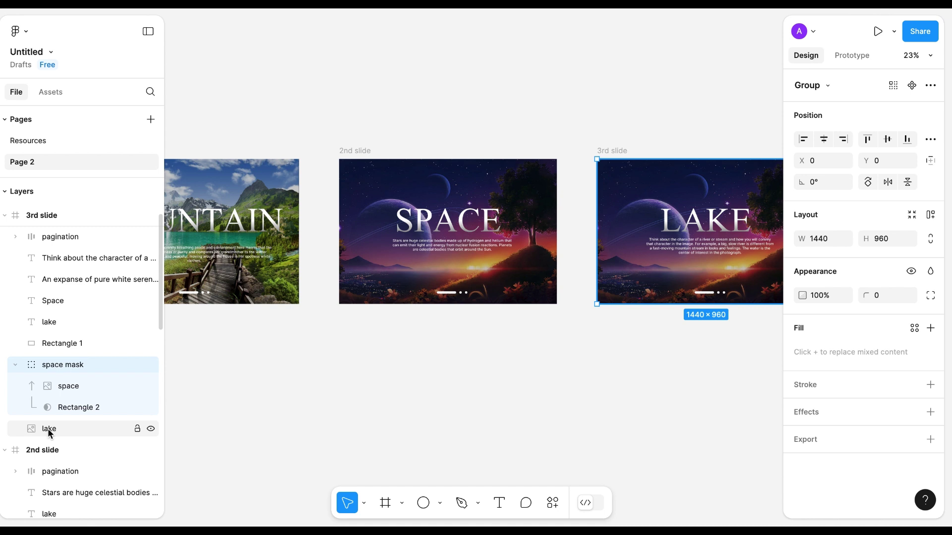
Duplicate the 3rd slide's overlay rectangle, place the copy beneath the lake image and use it as the image's mask
{"action": "left_click", "coordinate": [48, 428]}
{"action": "left_click", "coordinate": [52, 365]}
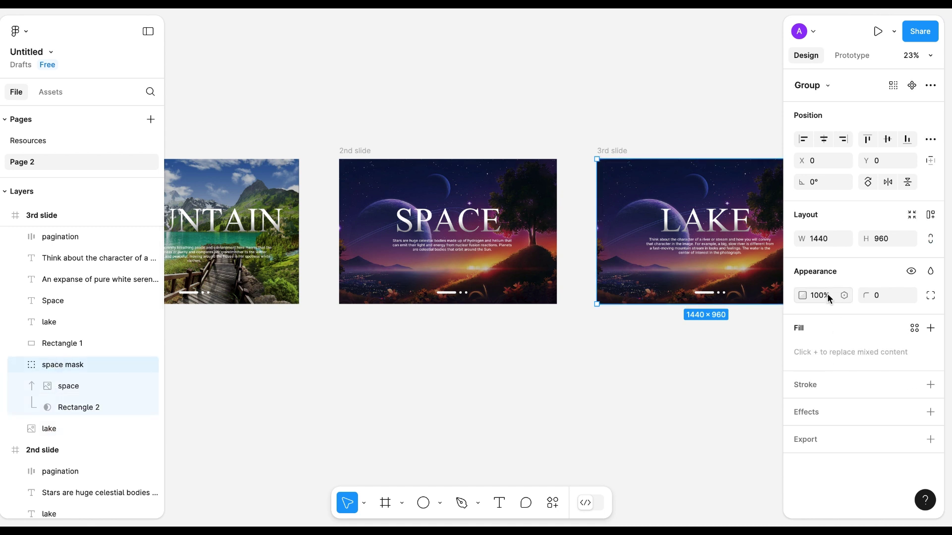
{"action": "left_click", "coordinate": [51, 431]}
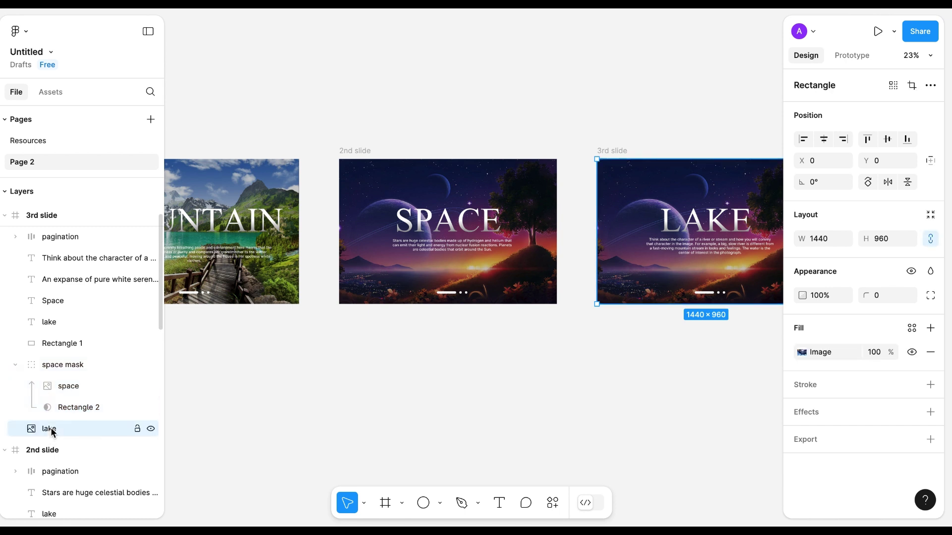
{"action": "left_click", "coordinate": [60, 349]}
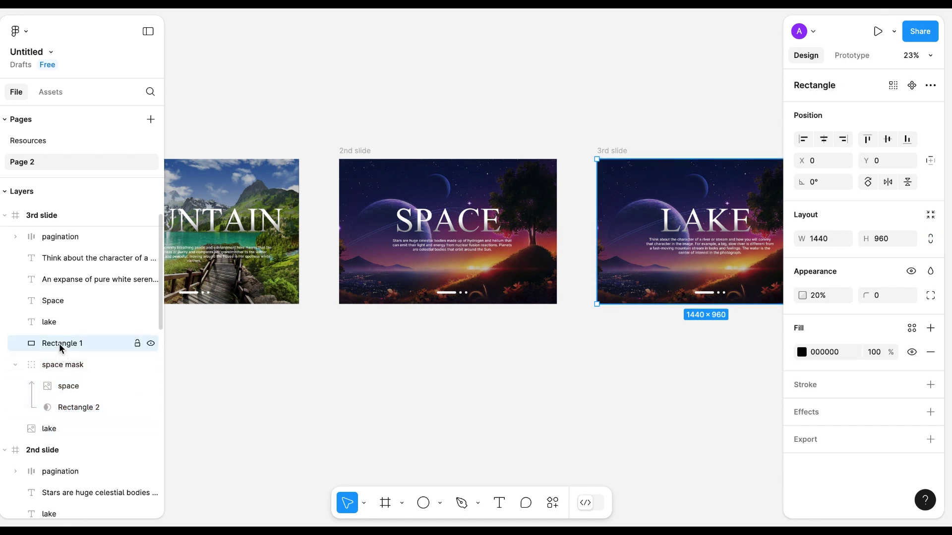
{"action": "key", "text": "ctrl+d"}
{"action": "left_click_drag", "start_coordinate": [58, 343], "coordinate": [57, 452]}
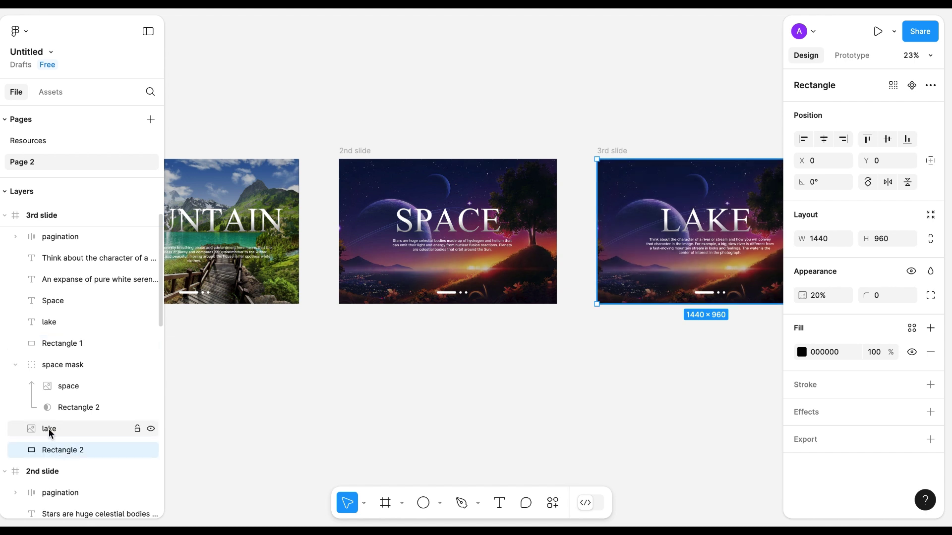
{"action": "left_click", "coordinate": [49, 430]}
{"action": "left_click", "coordinate": [58, 452], "text": "shift"}
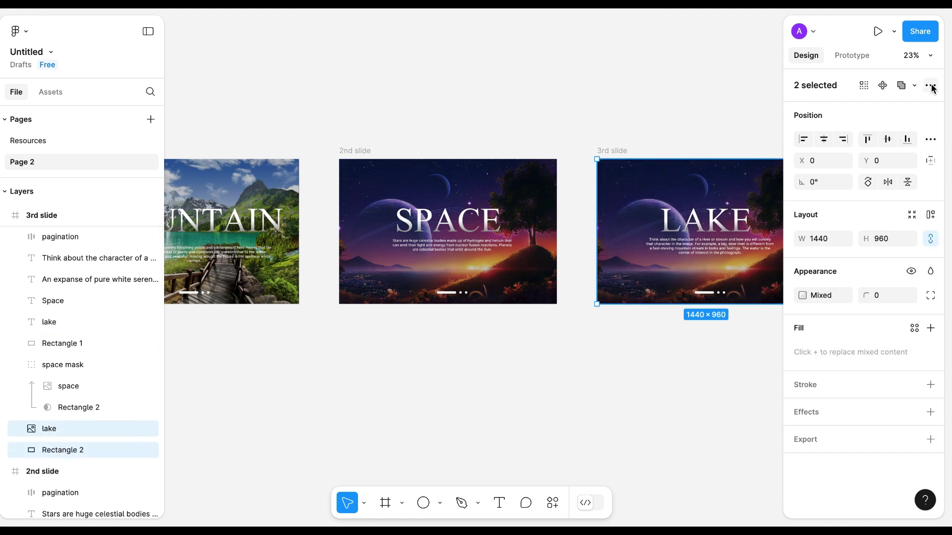
{"action": "left_click", "coordinate": [930, 86]}
{"action": "left_click", "coordinate": [834, 196]}
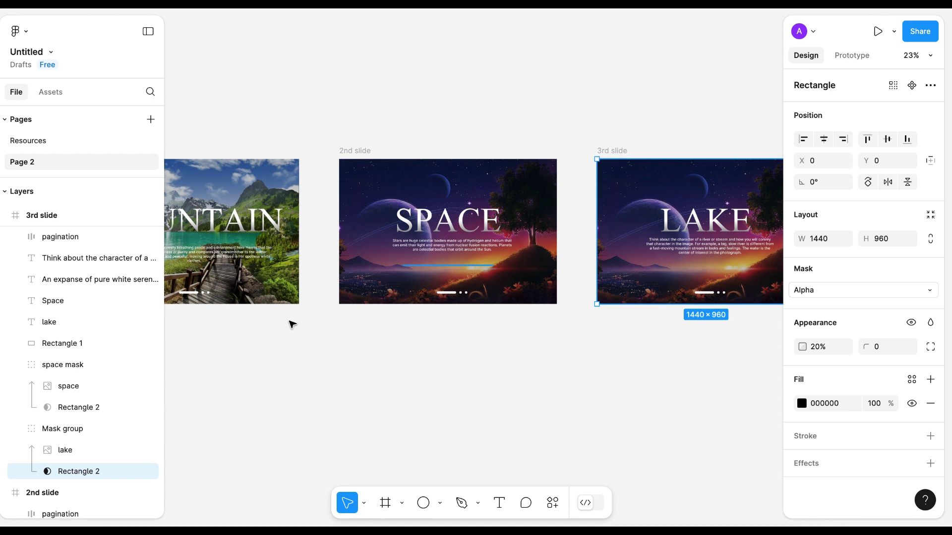
Rename the new mask group "lake mask" and set its mask rectangle's opacity to 100%
{"action": "double_click", "coordinate": [64, 431]}
{"action": "type", "text": "lake mask"}
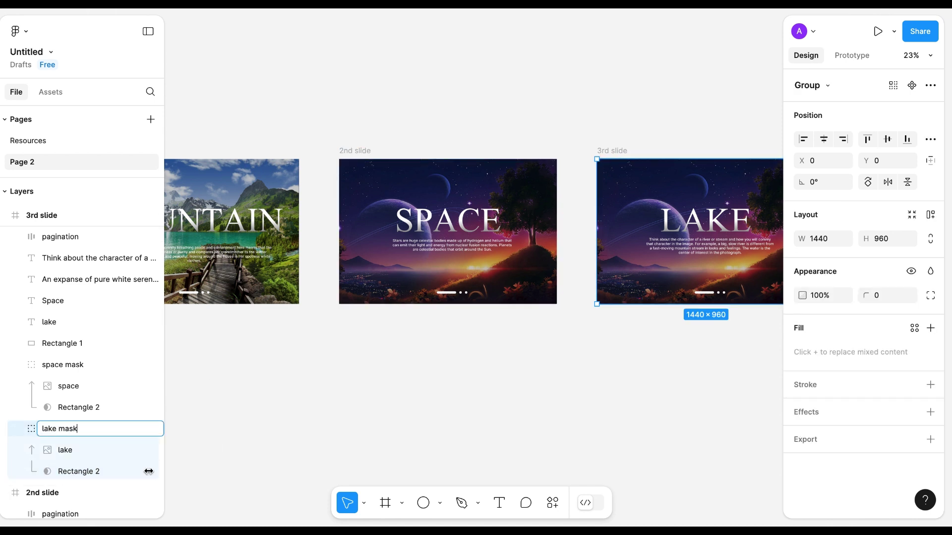
{"action": "left_click", "coordinate": [70, 471]}
{"action": "left_click", "coordinate": [813, 353]}
{"action": "type", "text": "100"}
{"action": "key", "text": "Return"}
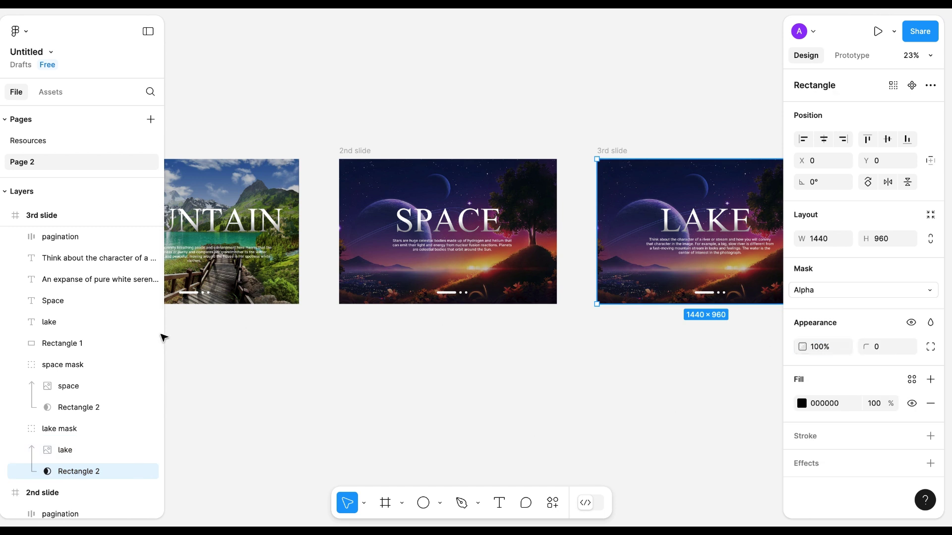
Place the lake mask above the 3rd slide's space mask, and copy it into the 2nd slide between the overlay rectangle and space mask
{"action": "left_click", "coordinate": [56, 430]}
{"action": "left_click_drag", "start_coordinate": [56, 429], "coordinate": [55, 362]}
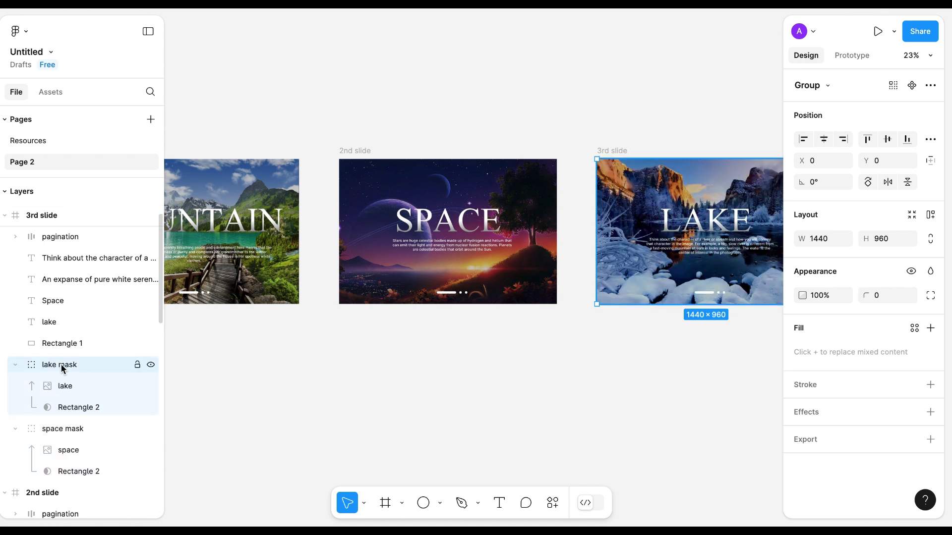
{"action": "left_click", "coordinate": [358, 151]}
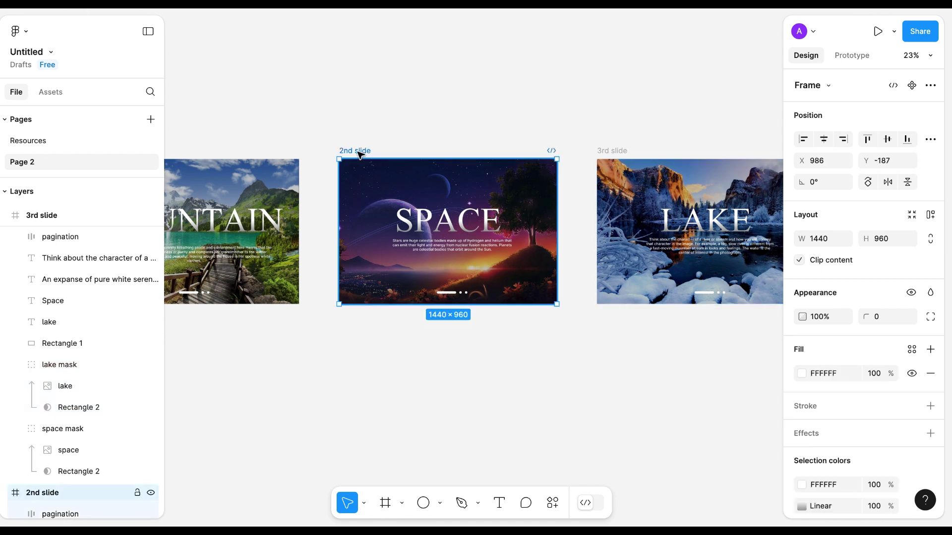
{"action": "key", "text": "ctrl+v"}
{"action": "scroll", "coordinate": [78, 332], "scroll_direction": "down", "scroll_amount": 5}
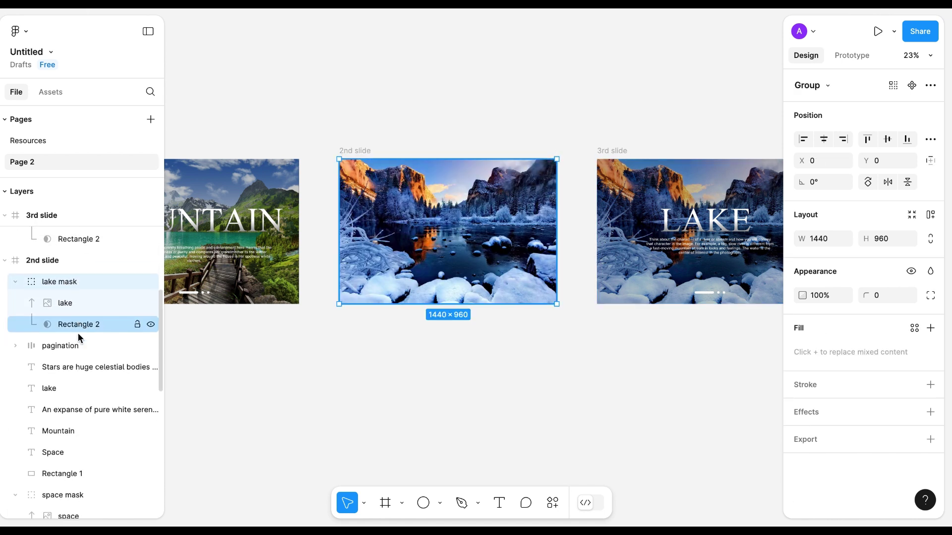
{"action": "left_click_drag", "start_coordinate": [53, 248], "coordinate": [53, 448]}
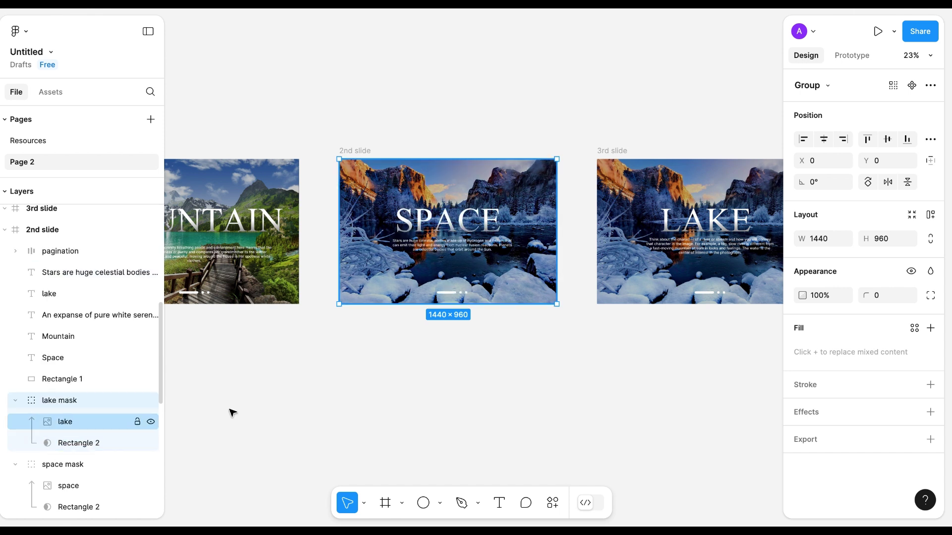
{"action": "left_click", "coordinate": [68, 423]}
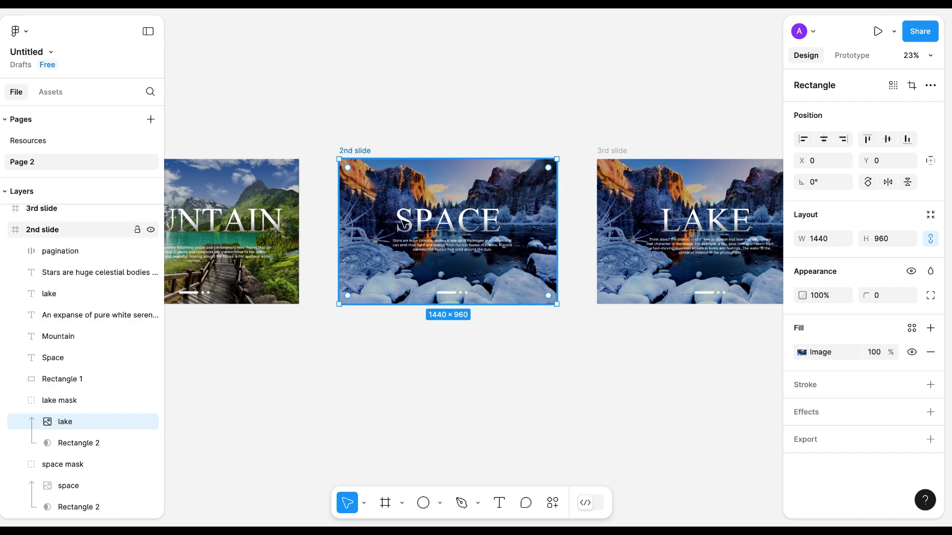
{"action": "left_click", "coordinate": [63, 469]}
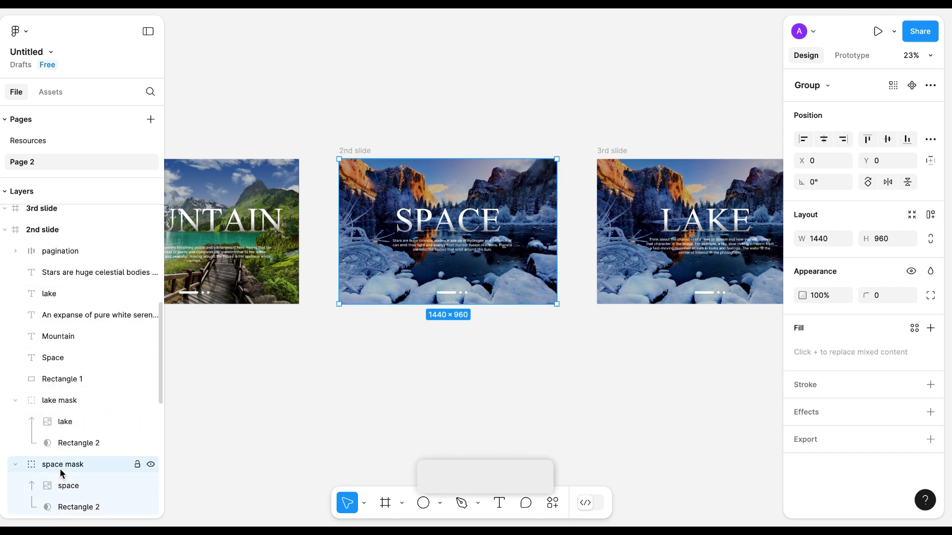
{"action": "scroll", "coordinate": [466, 295], "scroll_direction": "right", "scroll_amount": 3}
{"action": "left_click", "coordinate": [527, 149]}
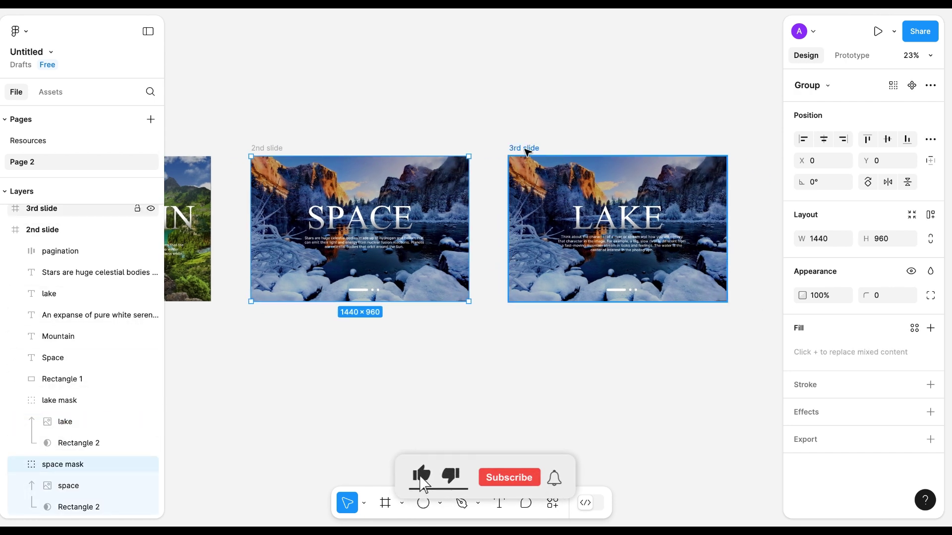
{"action": "key", "text": "ctrl+v"}
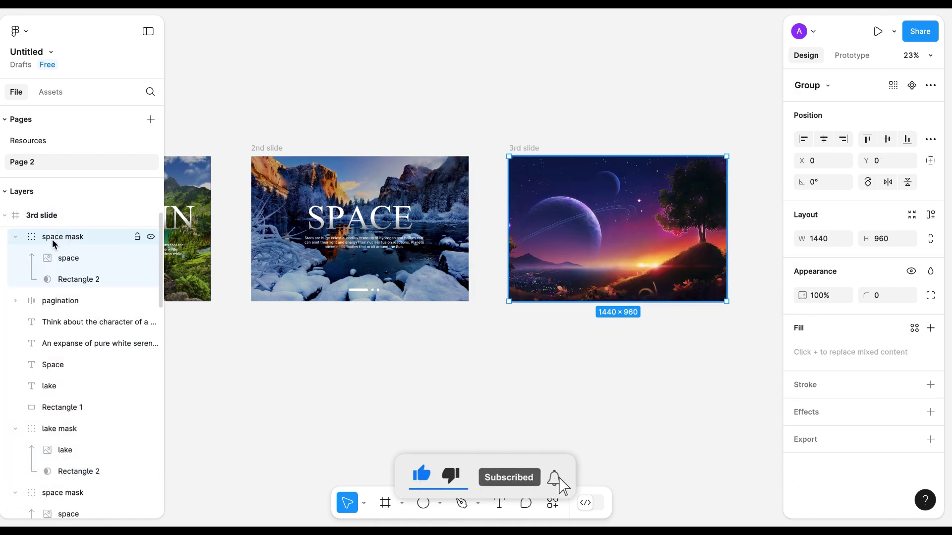
{"action": "left_click_drag", "start_coordinate": [52, 237], "coordinate": [47, 416]}
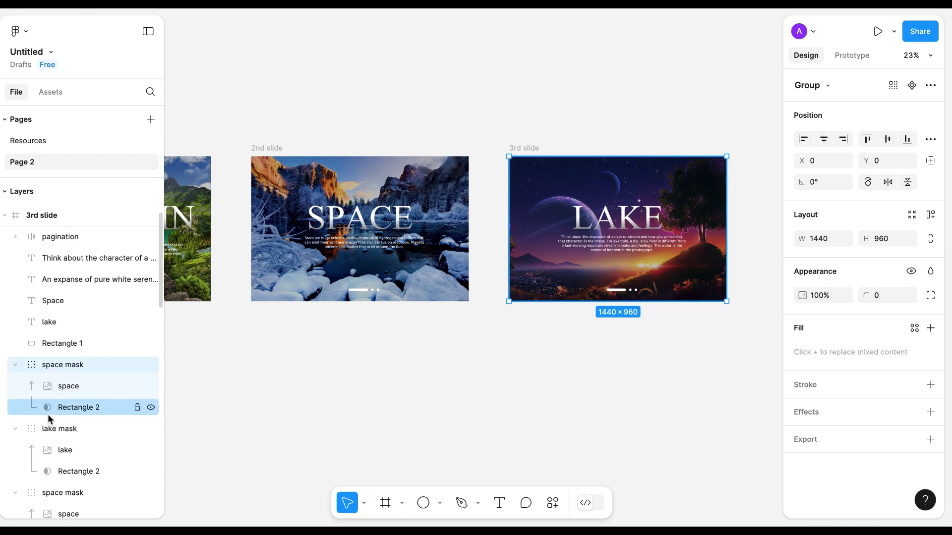
{"action": "left_click_drag", "start_coordinate": [52, 363], "coordinate": [38, 484]}
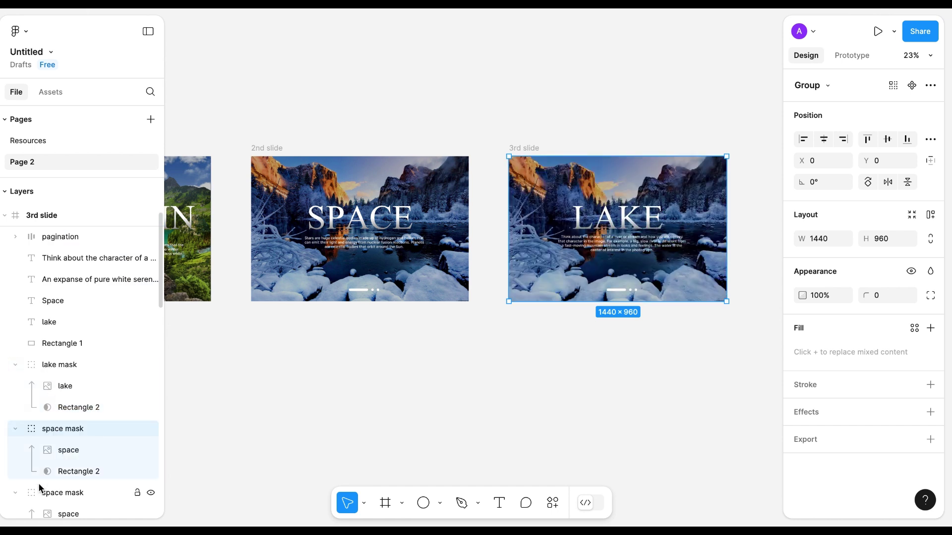
{"action": "scroll", "coordinate": [63, 493], "scroll_direction": "down", "scroll_amount": 3}
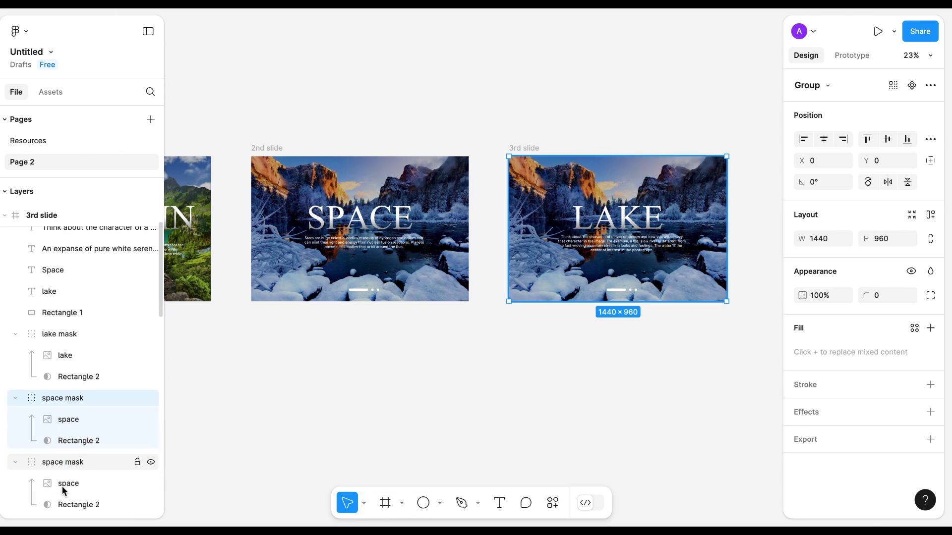
{"action": "key", "text": "ctrl+]"}
{"action": "key", "text": "ctrl+]"}
{"action": "key", "text": "ctrl+]"}
{"action": "key", "text": "ctrl+]"}
{"action": "key", "text": "ctrl+]"}
{"action": "key", "text": "ctrl+]"}
{"action": "key", "text": "ctrl+]"}
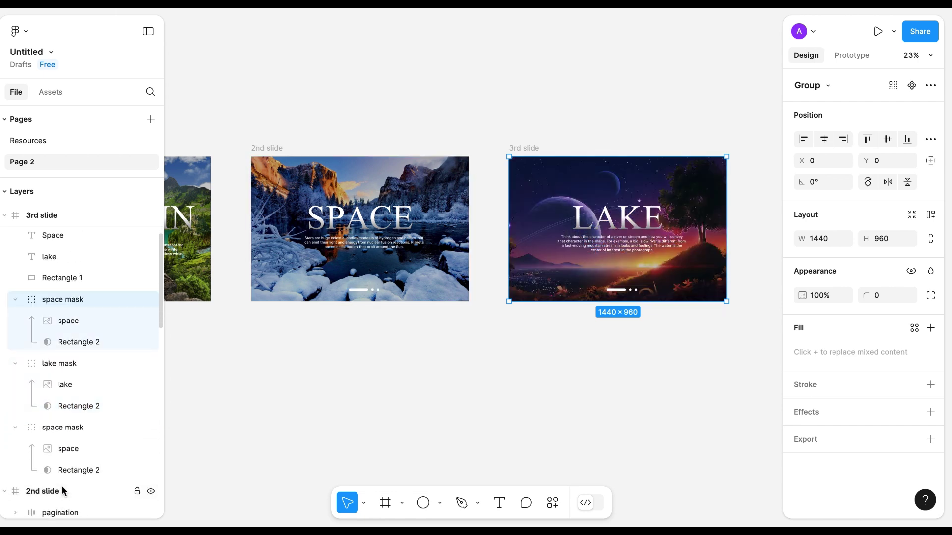
{"action": "key", "text": "Delete"}
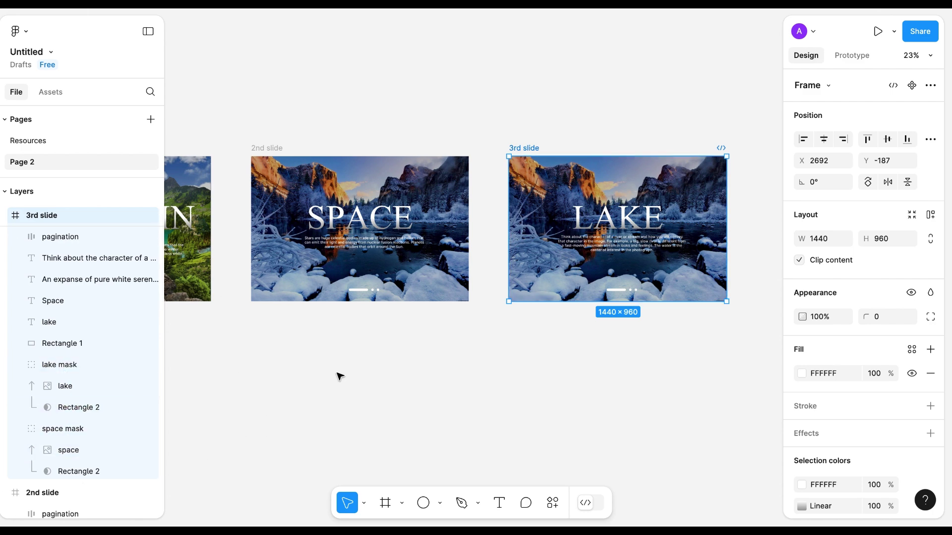
Enlarge the lake image inside the 2nd slide's lake mask proportionally around its centre to about 2022 × 1348
{"action": "scroll", "coordinate": [342, 297], "scroll_direction": "left", "scroll_amount": 2}
{"action": "left_click", "coordinate": [322, 157]}
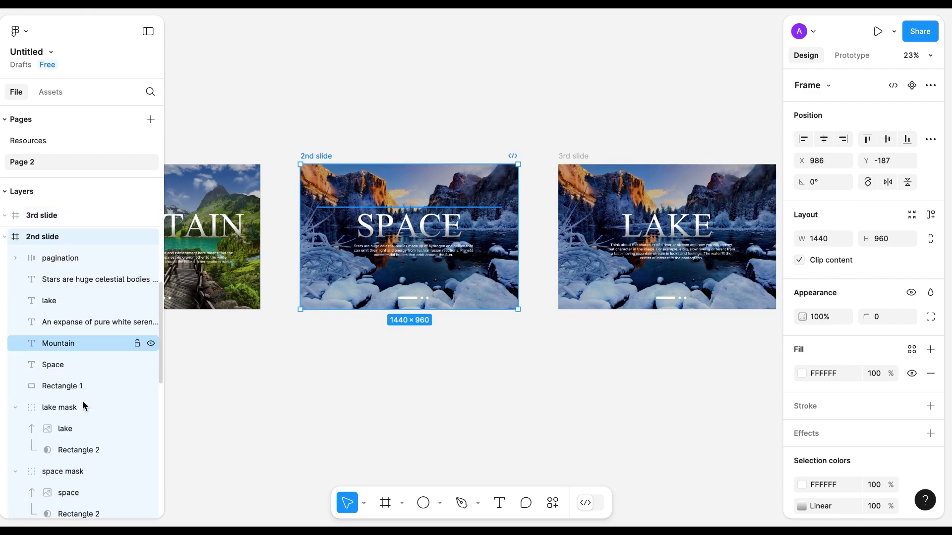
{"action": "scroll", "coordinate": [82, 402], "scroll_direction": "down", "scroll_amount": 1}
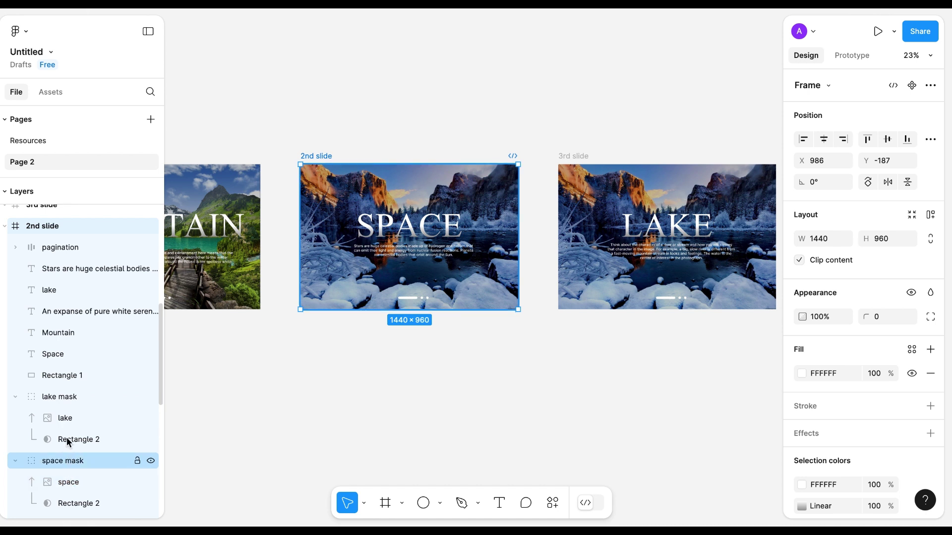
{"action": "left_click", "coordinate": [63, 419]}
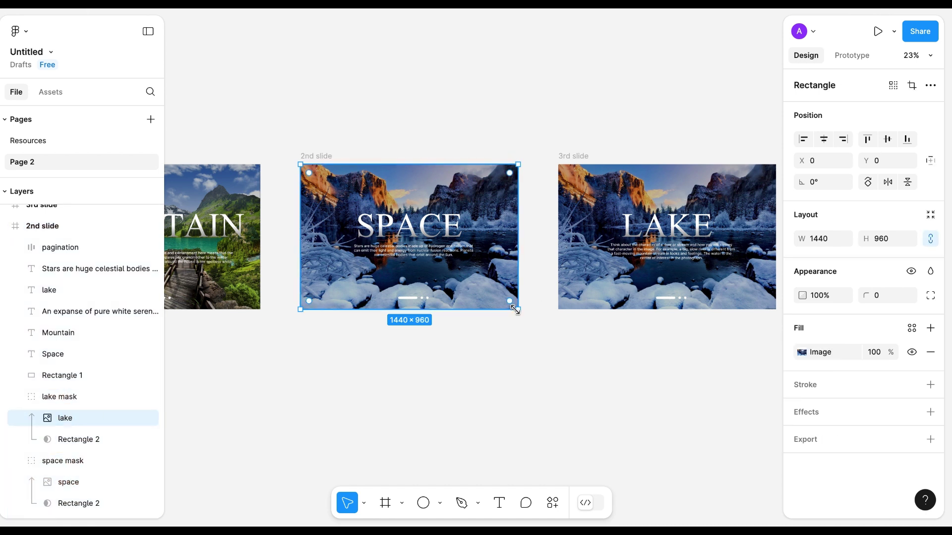
{"action": "left_click_drag", "start_coordinate": [516, 309], "coordinate": [555, 335]}
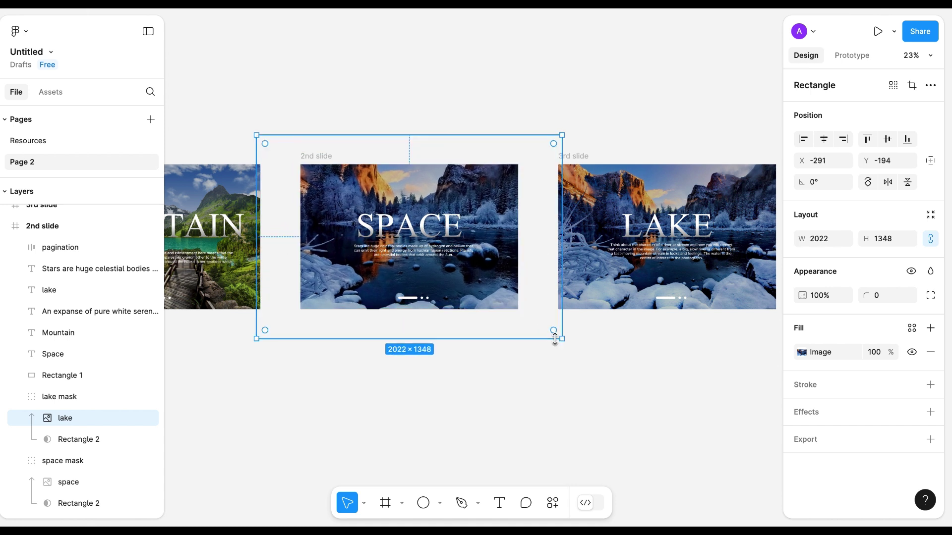
Move the 2nd slide's lake mask group horizontally out of the frame's right side to X 1453
{"action": "left_click", "coordinate": [77, 397]}
{"action": "key", "text": "shift+Right"}
{"action": "key", "text": "shift+Right"}
{"action": "key", "text": "shift+Right"}
{"action": "key", "text": "shift+Right"}
{"action": "key", "text": "shift+Right"}
{"action": "key", "text": "shift+Right"}
{"action": "key", "text": "shift+Right"}
{"action": "key", "text": "shift+Right"}
{"action": "key", "text": "shift+Right"}
{"action": "key", "text": "shift+Right"}
{"action": "key", "text": "shift+Right"}
{"action": "key", "text": "shift+Right"}
{"action": "key", "text": "shift+Right"}
{"action": "key", "text": "shift+Right"}
{"action": "key", "text": "shift+Right"}
{"action": "key", "text": "shift+Right"}
{"action": "key", "text": "shift+Right"}
{"action": "key", "text": "shift+Right"}
{"action": "key", "text": "shift+Right"}
{"action": "key", "text": "shift+Right"}
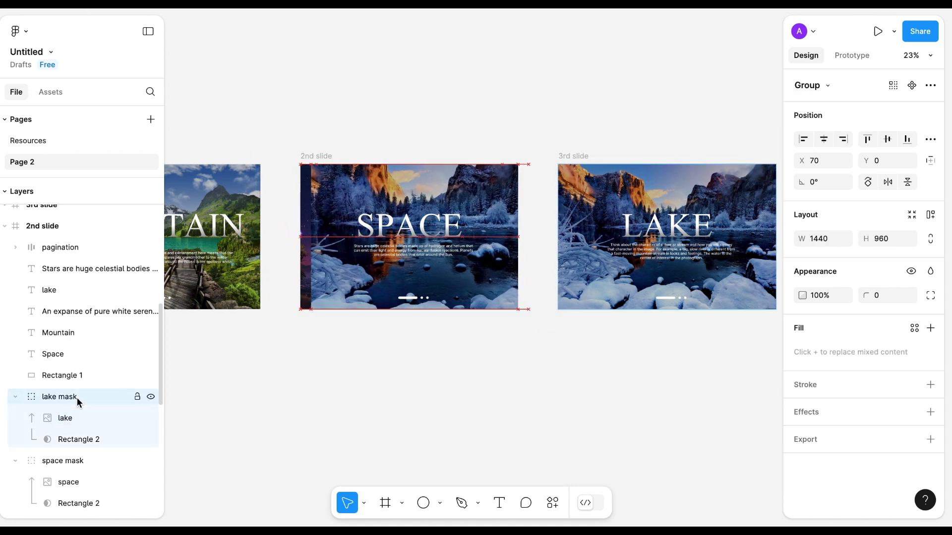
{"action": "key", "text": "shift+Right"}
{"action": "key", "text": "shift+Right"}
{"action": "key", "text": "shift+Right"}
{"action": "key", "text": "shift+Right"}
{"action": "key", "text": "shift+Right"}
{"action": "key", "text": "shift+Right"}
{"action": "key", "text": "shift+Right"}
{"action": "key", "text": "shift+Right"}
{"action": "key", "text": "shift+Right"}
{"action": "key", "text": "shift+Right"}
{"action": "key", "text": "shift+Right"}
{"action": "key", "text": "shift+Right"}
{"action": "key", "text": "shift+Right"}
{"action": "key", "text": "shift+Right"}
{"action": "key", "text": "shift+Right"}
{"action": "key", "text": "shift+Right"}
{"action": "key", "text": "shift+Right"}
{"action": "key", "text": "shift+Right"}
{"action": "key", "text": "shift+Right"}
{"action": "key", "text": "shift+Right"}
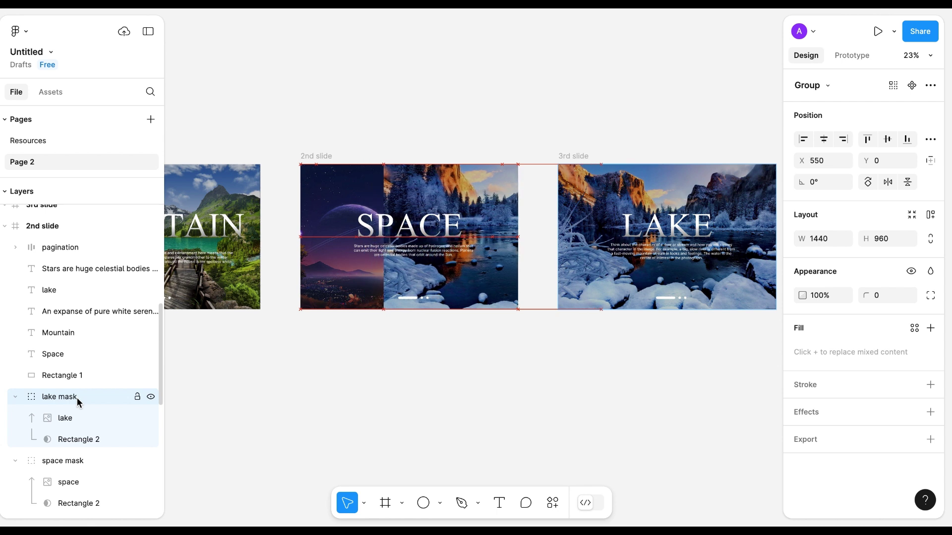
{"action": "key", "text": "shift+Right"}
{"action": "key", "text": "shift+Right"}
{"action": "key", "text": "shift+Right"}
{"action": "key", "text": "shift+Right"}
{"action": "key", "text": "shift+Right"}
{"action": "key", "text": "shift+Right"}
{"action": "key", "text": "shift+Right"}
{"action": "key", "text": "shift+Right"}
{"action": "key", "text": "shift+Right"}
{"action": "key", "text": "shift+Right"}
{"action": "key", "text": "shift+Right"}
{"action": "key", "text": "shift+Right"}
{"action": "key", "text": "shift+Right"}
{"action": "key", "text": "shift+Right"}
{"action": "key", "text": "shift+Right"}
{"action": "key", "text": "shift+Right"}
{"action": "key", "text": "shift+Right"}
{"action": "key", "text": "shift+Right"}
{"action": "key", "text": "shift+Right"}
{"action": "key", "text": "shift+Right"}
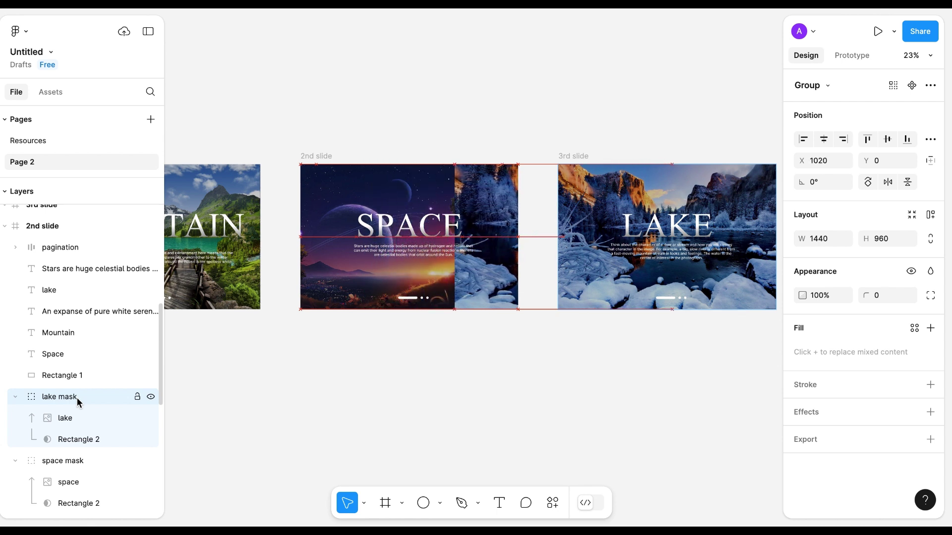
{"action": "key", "text": "shift+Right"}
{"action": "key", "text": "shift+Right"}
{"action": "key", "text": "shift+Right"}
{"action": "key", "text": "shift+Right"}
{"action": "key", "text": "shift+Right"}
{"action": "key", "text": "shift+Right"}
{"action": "key", "text": "shift+Right"}
{"action": "key", "text": "shift+Right"}
{"action": "key", "text": "shift+Right"}
{"action": "key", "text": "shift+Right"}
{"action": "key", "text": "shift+Right"}
{"action": "key", "text": "shift+Right"}
{"action": "key", "text": "shift+Right"}
{"action": "key", "text": "shift+Right"}
{"action": "key", "text": "shift+Right"}
{"action": "key", "text": "shift+Right"}
{"action": "key", "text": "shift+Right"}
{"action": "key", "text": "Right"}
{"action": "key", "text": "Right"}
{"action": "key", "text": "Right"}
{"action": "key", "text": "Right"}
{"action": "key", "text": "Right"}
{"action": "key", "text": "Right"}
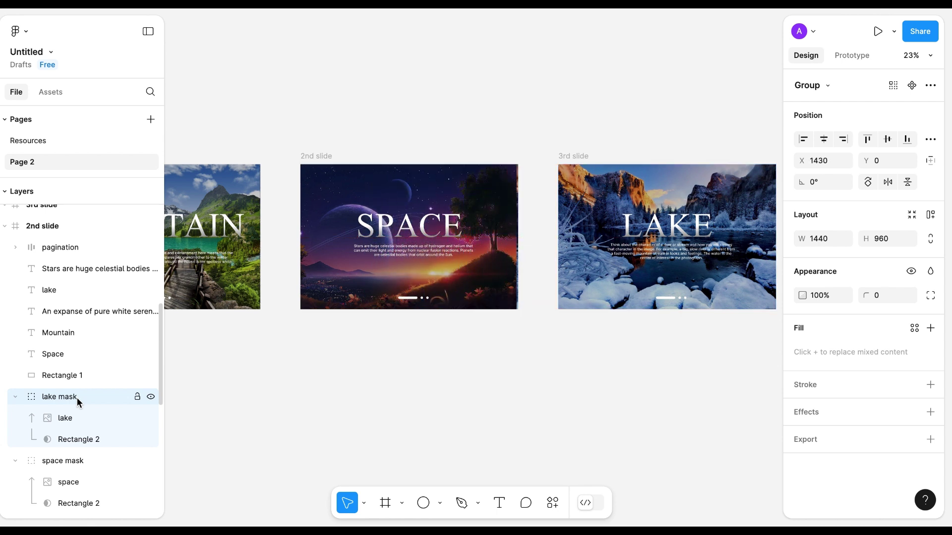
{"action": "key", "text": "Left"}
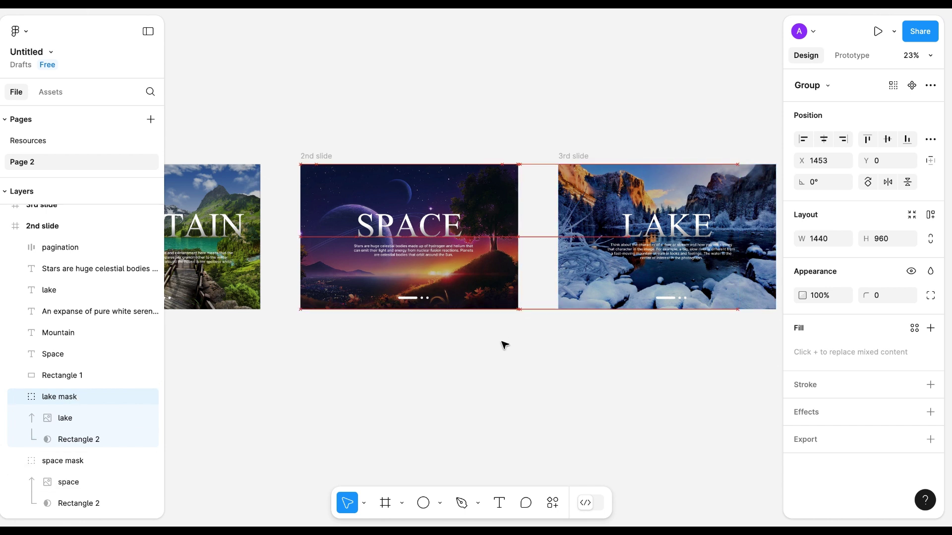
Preview Flow 1 from the 1st slide through to the Lake slide, and close the preview
{"action": "left_click", "coordinate": [470, 398]}
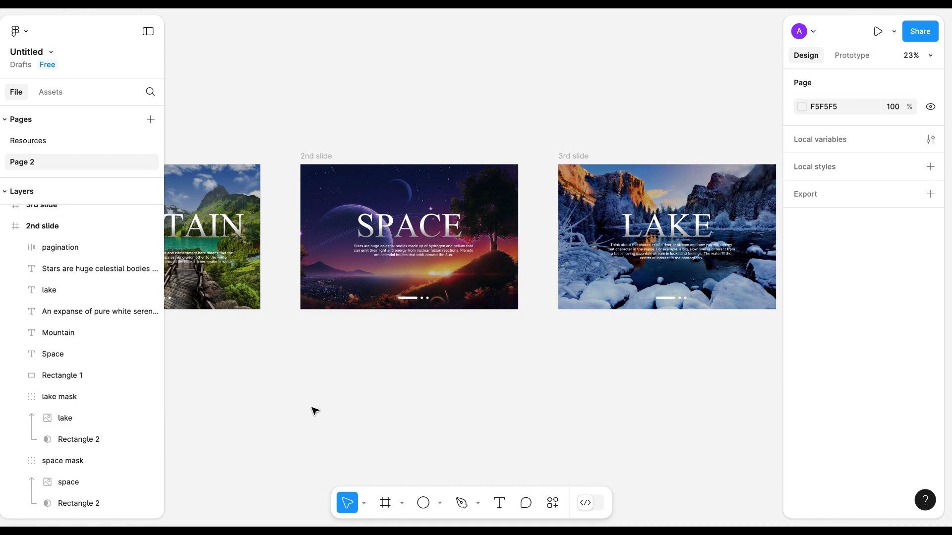
{"action": "scroll", "coordinate": [313, 410], "scroll_direction": "down", "scroll_amount": 2}
{"action": "scroll", "coordinate": [313, 410], "scroll_direction": "left", "scroll_amount": 3}
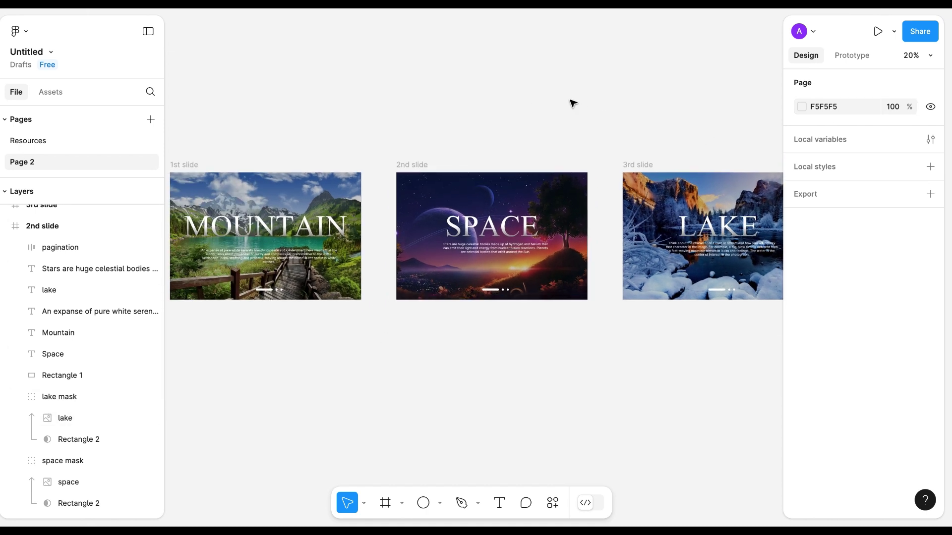
{"action": "scroll", "coordinate": [578, 105], "scroll_direction": "down", "scroll_amount": 2}
{"action": "scroll", "coordinate": [573, 119], "scroll_direction": "up", "scroll_amount": 1}
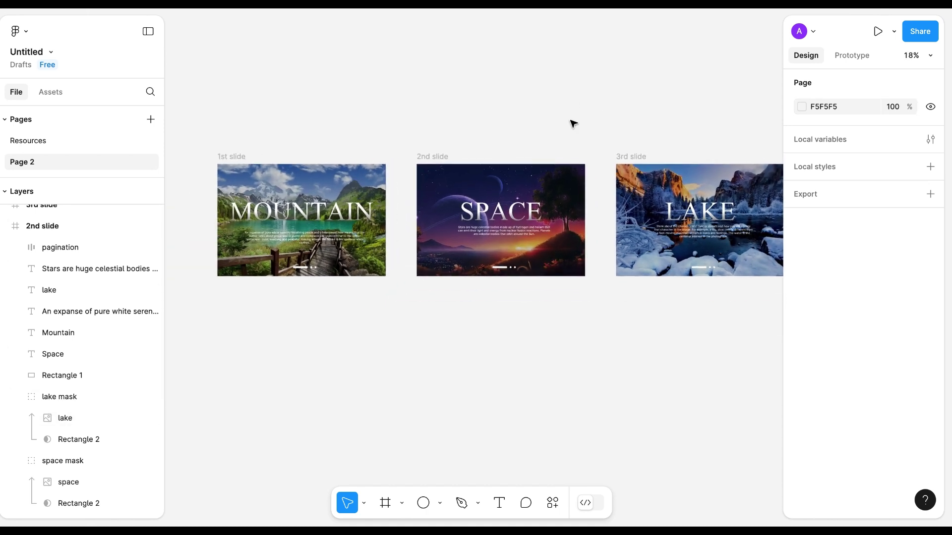
{"action": "left_click", "coordinate": [859, 56]}
{"action": "left_click", "coordinate": [201, 173]}
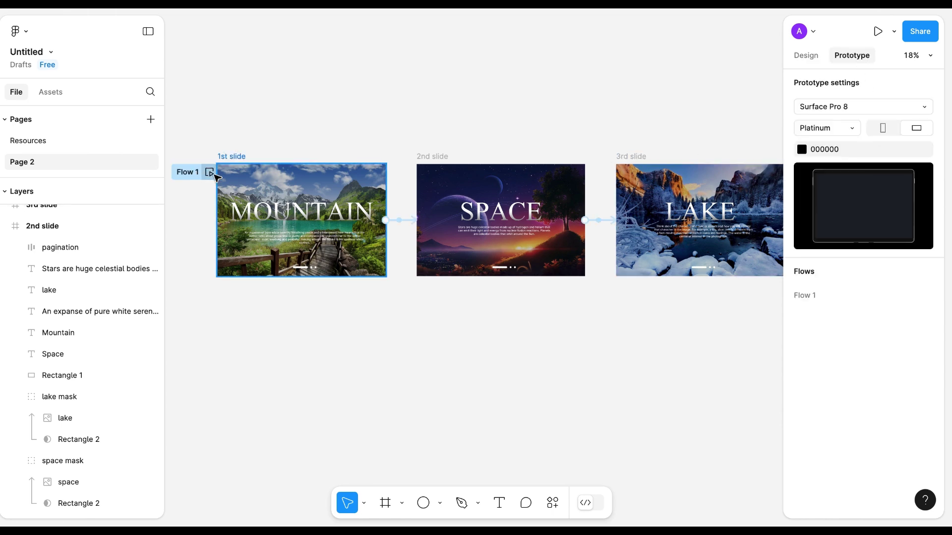
{"action": "left_click", "coordinate": [211, 173]}
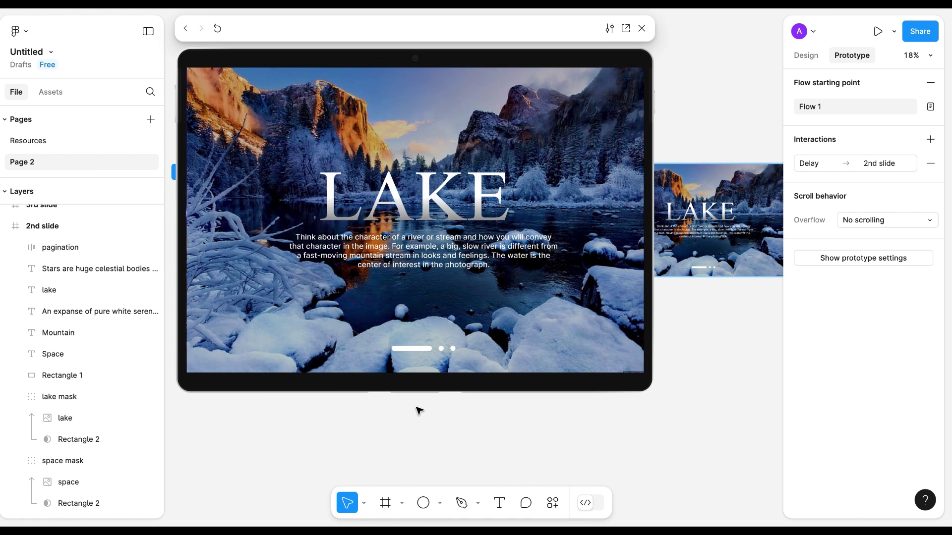
{"action": "left_click", "coordinate": [643, 29]}
{"action": "scroll", "coordinate": [446, 351], "scroll_direction": "left", "scroll_amount": 2}
{"action": "scroll", "coordinate": [447, 351], "scroll_direction": "down", "scroll_amount": 1}
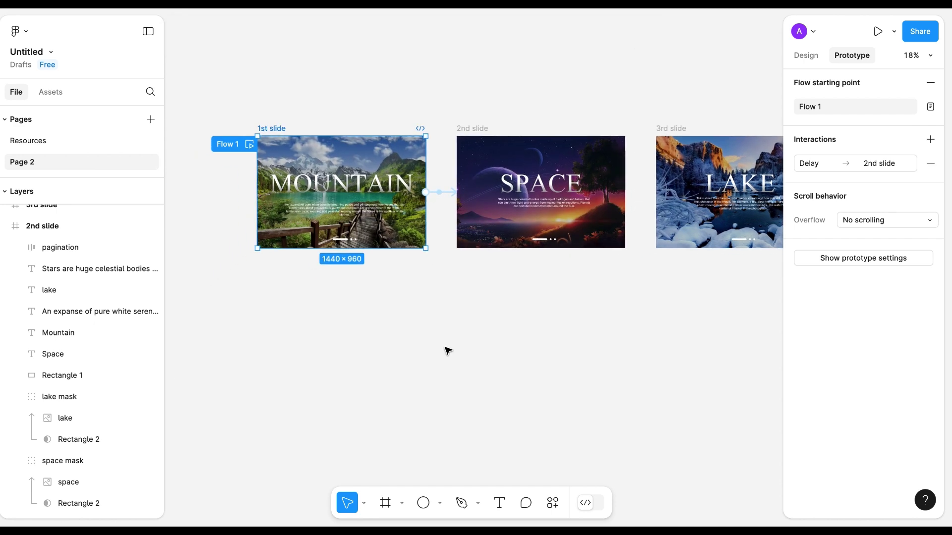
In the 2nd slide's pagination, set the first indicator's width to 16 and the second indicator's width to 127
{"action": "left_click", "coordinate": [806, 55]}
{"action": "scroll", "coordinate": [515, 352], "scroll_direction": "up", "scroll_amount": 5}
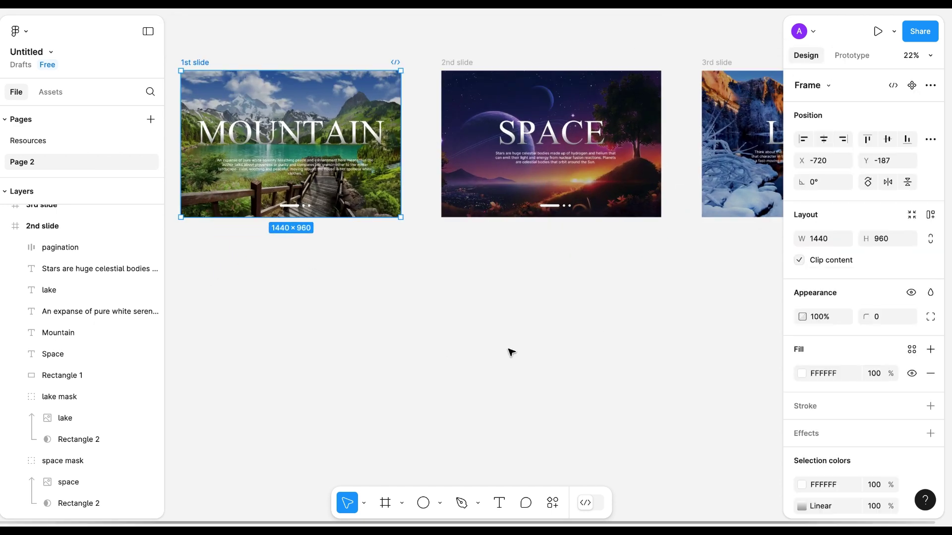
{"action": "scroll", "coordinate": [521, 356], "scroll_direction": "up", "scroll_amount": 4}
{"action": "scroll", "coordinate": [520, 356], "scroll_direction": "right", "scroll_amount": 1}
{"action": "left_click", "coordinate": [60, 247]}
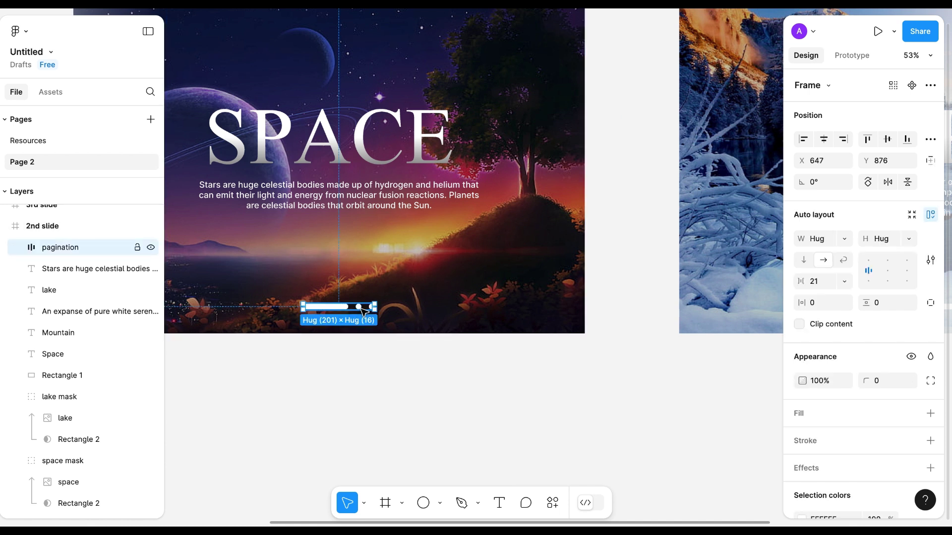
{"action": "key", "text": "Return"}
{"action": "left_click", "coordinate": [67, 293]}
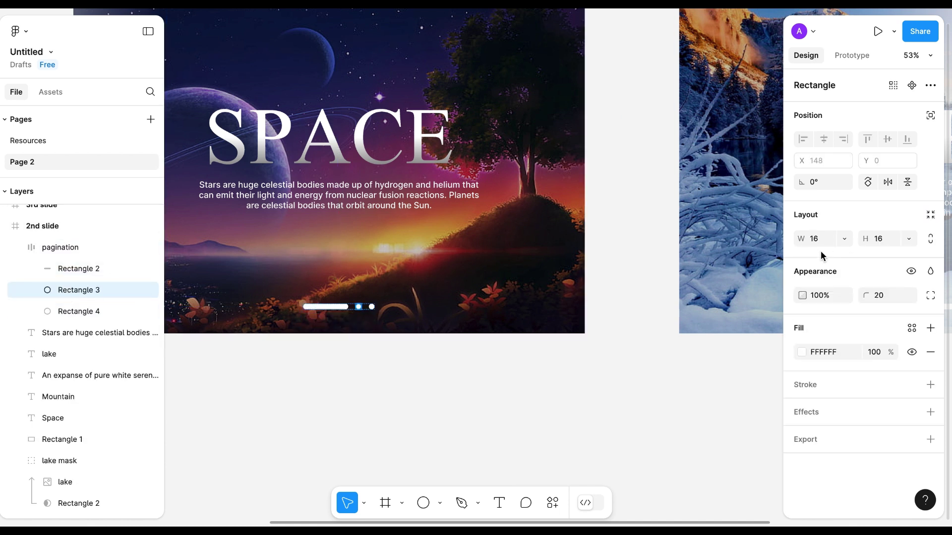
{"action": "left_click", "coordinate": [328, 308]}
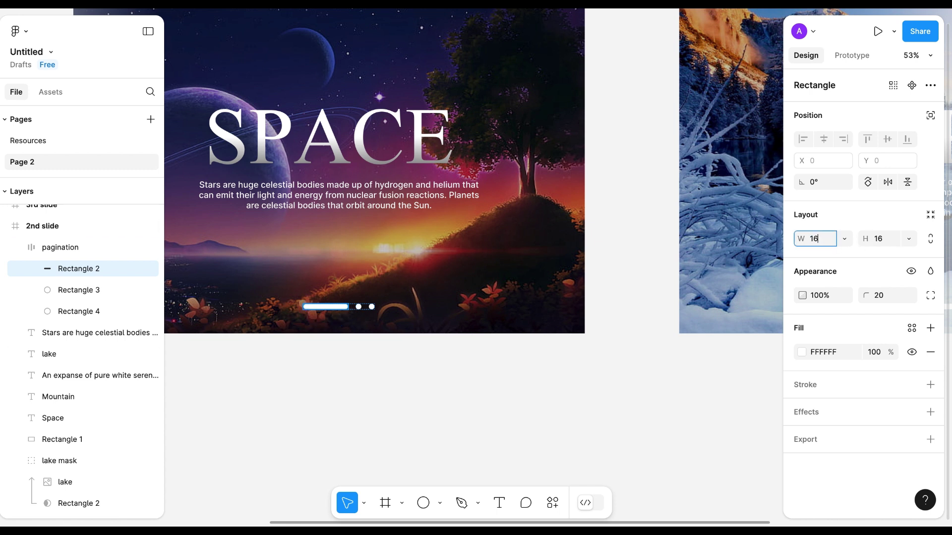
{"action": "type", "text": "16"}
{"action": "key", "text": "Return"}
{"action": "left_click", "coordinate": [75, 290]}
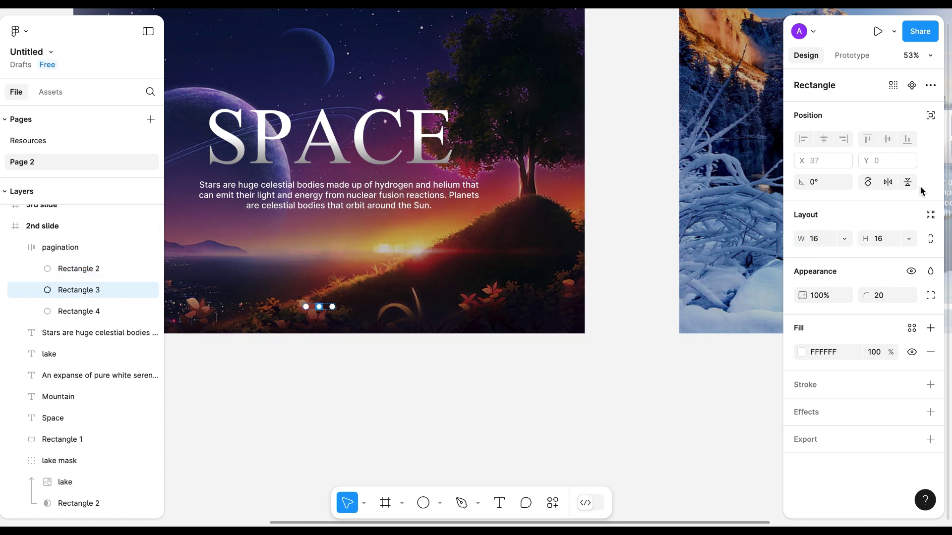
{"action": "type", "text": "127"}
{"action": "key", "text": "Return"}
In the 3rd slide's pagination, set the first indicator's width to 16 and the third indicator's width to 127
{"action": "scroll", "coordinate": [629, 361], "scroll_direction": "right", "scroll_amount": 8}
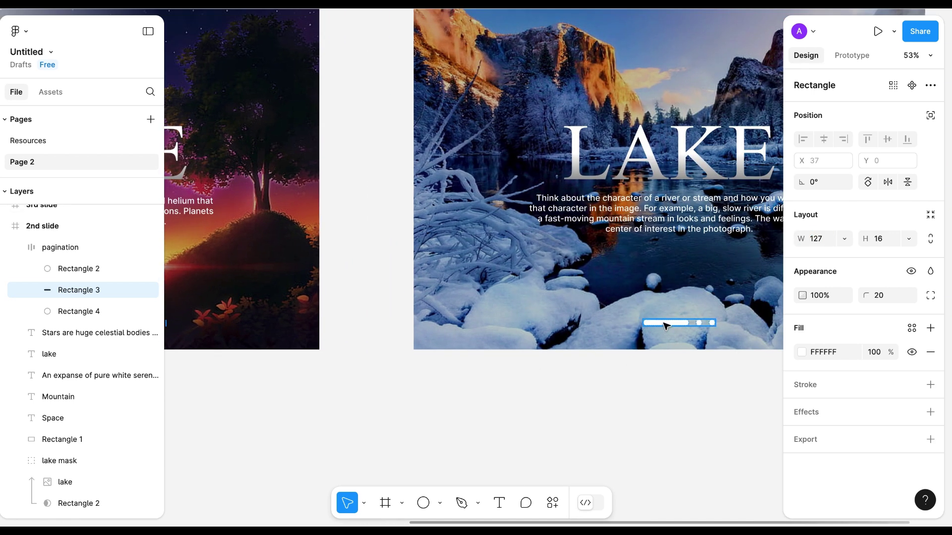
{"action": "left_click", "coordinate": [667, 326]}
{"action": "key", "text": "Return"}
{"action": "left_click", "coordinate": [74, 258]}
{"action": "left_click", "coordinate": [814, 243]}
{"action": "type", "text": "16"}
{"action": "key", "text": "Return"}
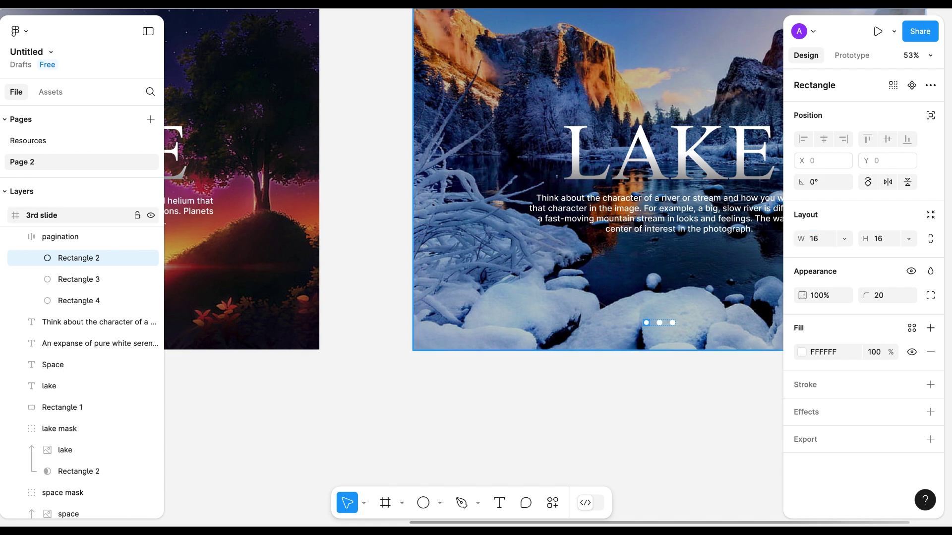
{"action": "left_click", "coordinate": [85, 303]}
{"action": "type", "text": "127"}
{"action": "key", "text": "Return"}
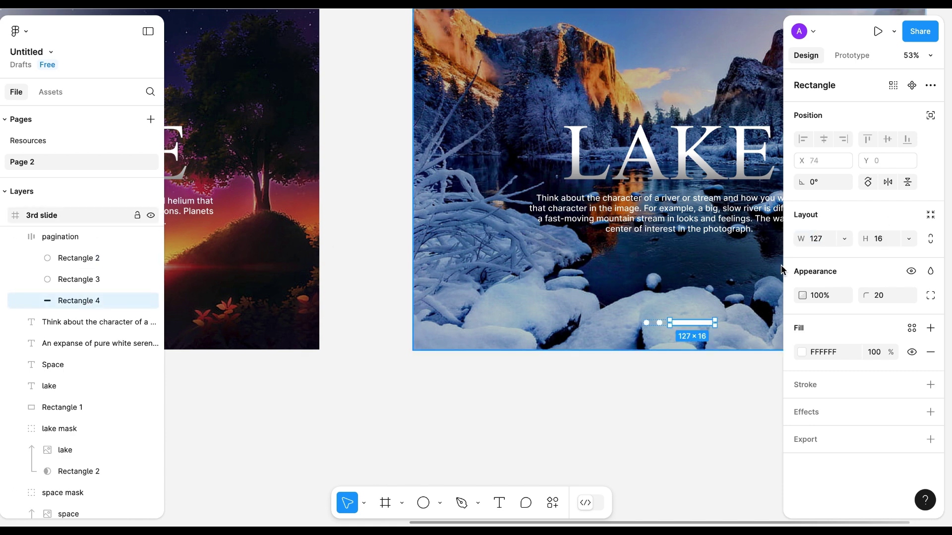
Preview Flow 1 again to check the pagination across all three slides, and close the preview
{"action": "left_click", "coordinate": [556, 428]}
{"action": "key", "text": "shift+1"}
{"action": "scroll", "coordinate": [555, 429], "scroll_direction": "down", "scroll_amount": 2}
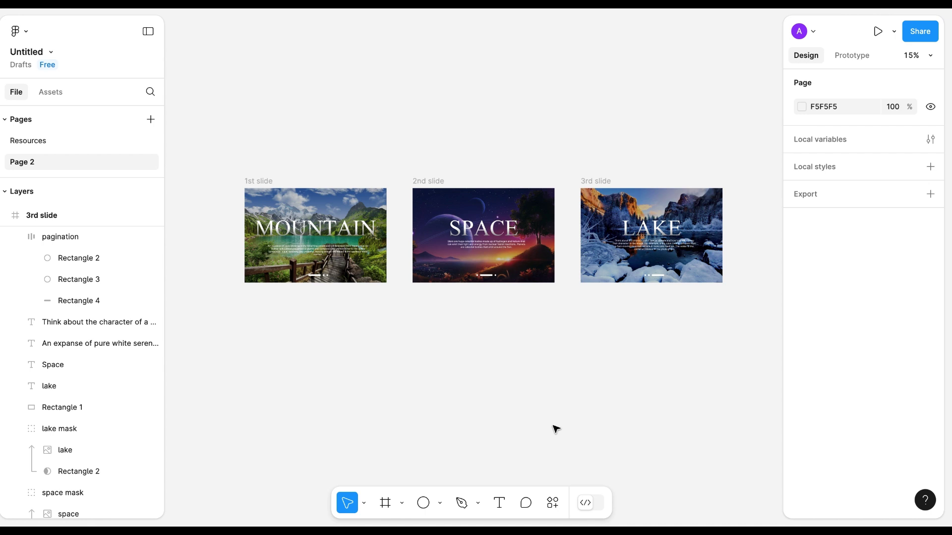
{"action": "scroll", "coordinate": [581, 425], "scroll_direction": "up", "scroll_amount": 1}
{"action": "scroll", "coordinate": [564, 406], "scroll_direction": "up", "scroll_amount": 1}
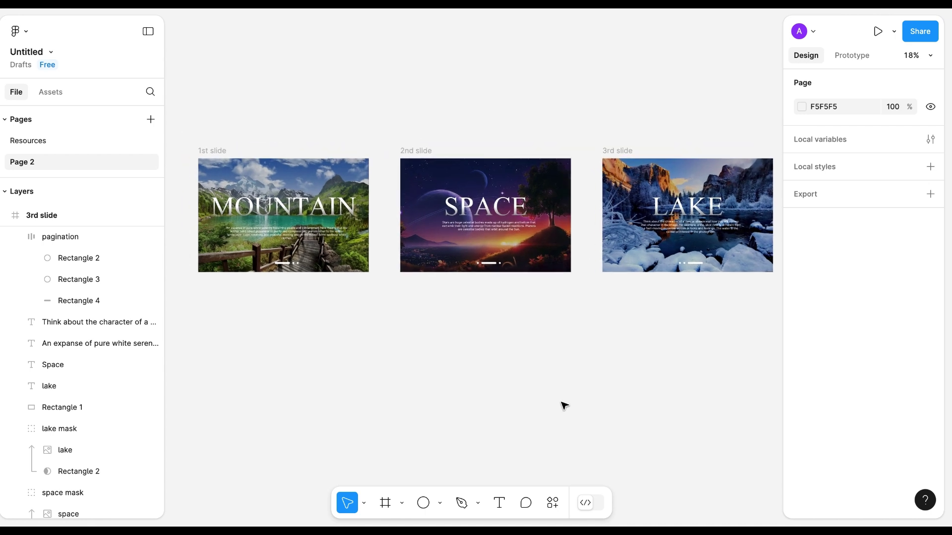
{"action": "left_click", "coordinate": [852, 56]}
{"action": "left_click", "coordinate": [192, 166]}
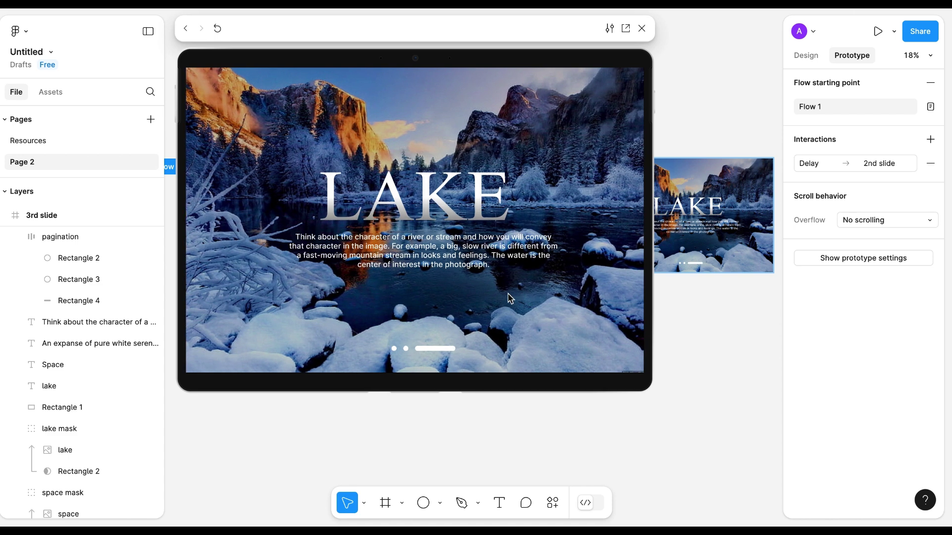
{"action": "left_click", "coordinate": [641, 29]}
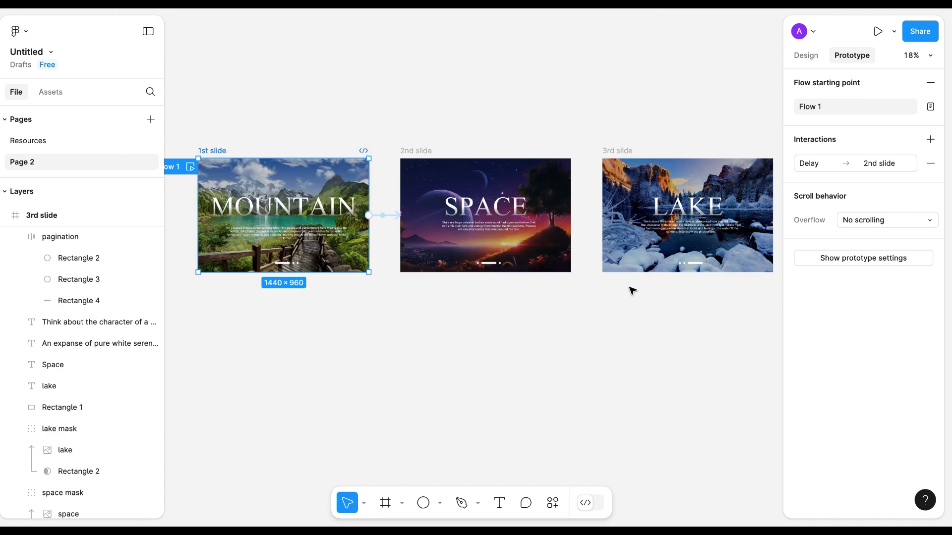
Duplicate the 1st slide frame, place the copy beyond the 3rd slide at X 4521, Y -187, and rename it "4th slide"
{"action": "left_click", "coordinate": [806, 55]}
{"action": "scroll", "coordinate": [241, 172], "scroll_direction": "right", "scroll_amount": 2}
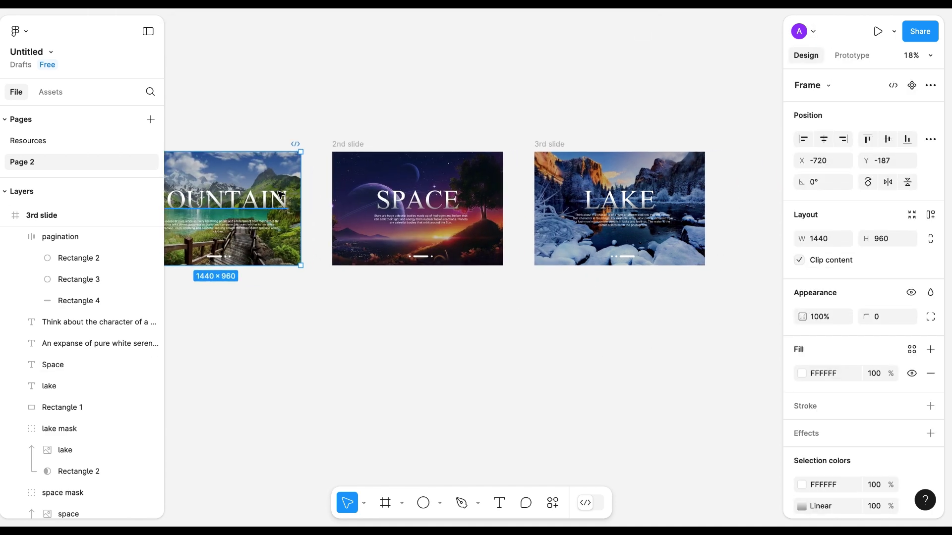
{"action": "scroll", "coordinate": [241, 172], "scroll_direction": "left", "scroll_amount": 2}
{"action": "key", "text": "ctrl+d"}
{"action": "scroll", "coordinate": [603, 234], "scroll_direction": "right", "scroll_amount": 4}
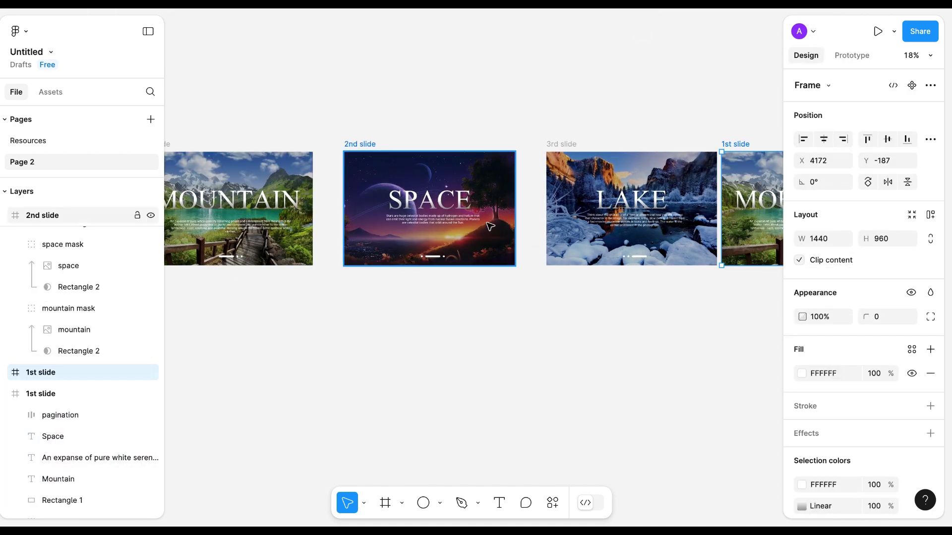
{"action": "scroll", "coordinate": [603, 234], "scroll_direction": "right", "scroll_amount": 1}
{"action": "double_click", "coordinate": [632, 174]}
{"action": "type", "text": "4th slide"}
{"action": "key", "text": "Return"}
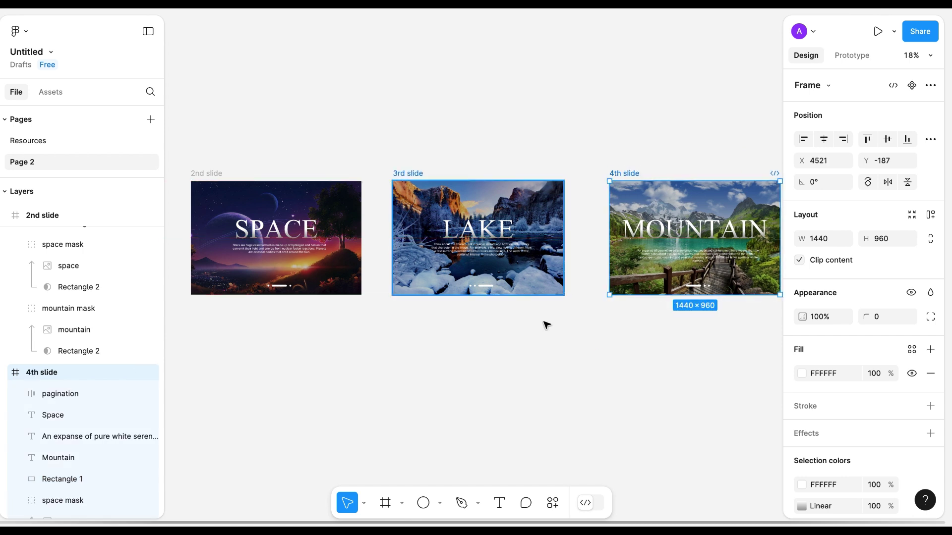
Rename the 4th slide's mountain mask group "mountain mask 2" and delete that slide's space mask group
{"action": "scroll", "coordinate": [559, 415], "scroll_direction": "down", "scroll_amount": 1}
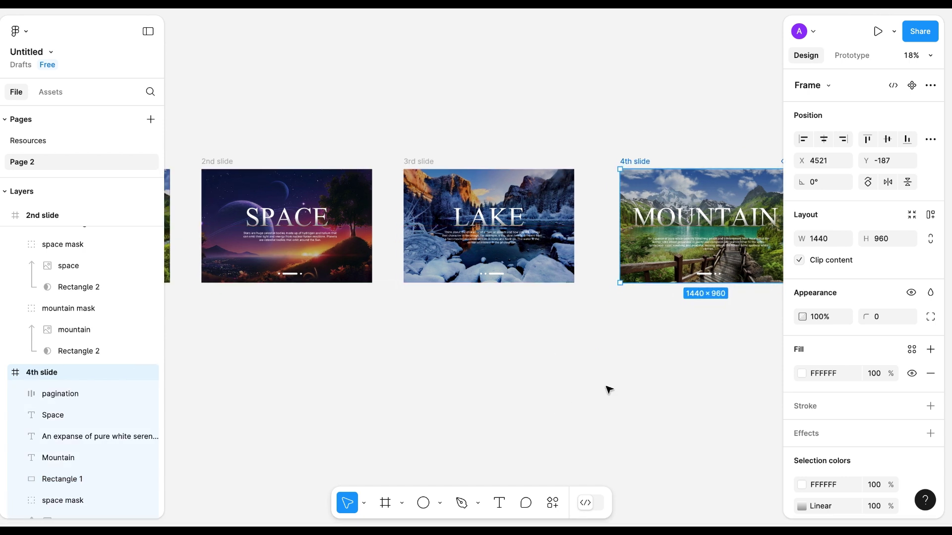
{"action": "scroll", "coordinate": [90, 424], "scroll_direction": "down", "scroll_amount": 3}
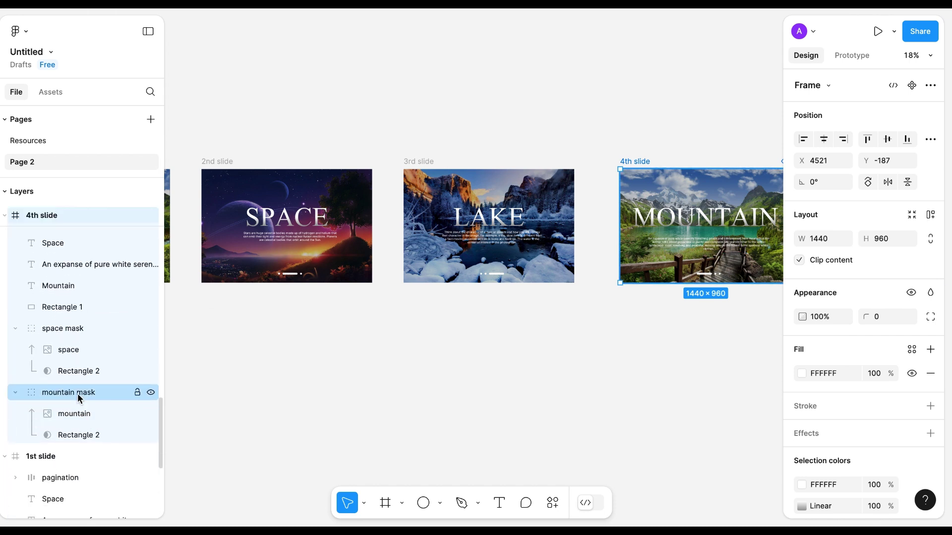
{"action": "left_click", "coordinate": [78, 394]}
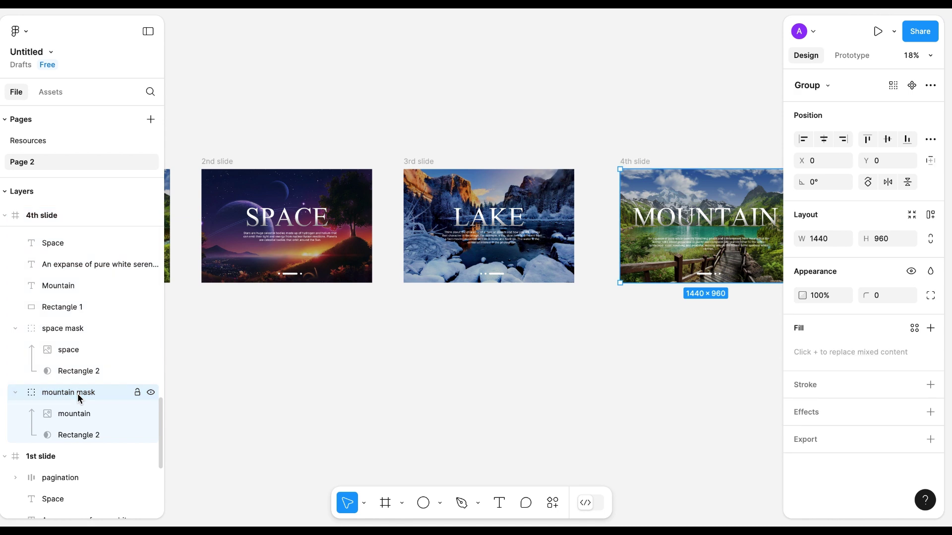
{"action": "double_click", "coordinate": [76, 394]}
{"action": "left_click", "coordinate": [100, 392]}
{"action": "type", "text": "2"}
{"action": "key", "text": "Return"}
{"action": "left_click", "coordinate": [70, 329]}
{"action": "key", "text": "Delete"}
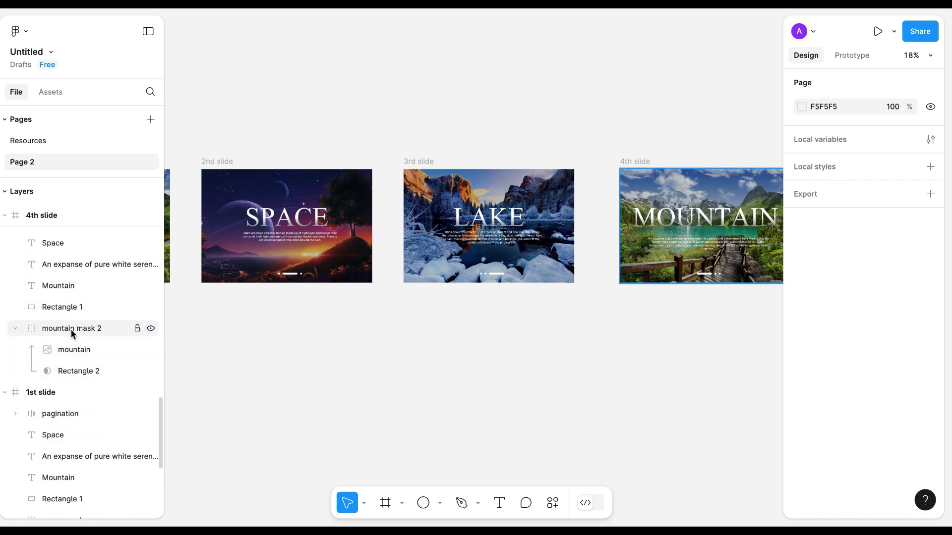
Copy the 3rd slide's lake heading into the 4th slide above the Mountain heading, and move it straight up to Y 0
{"action": "scroll", "coordinate": [442, 345], "scroll_direction": "right", "scroll_amount": 1}
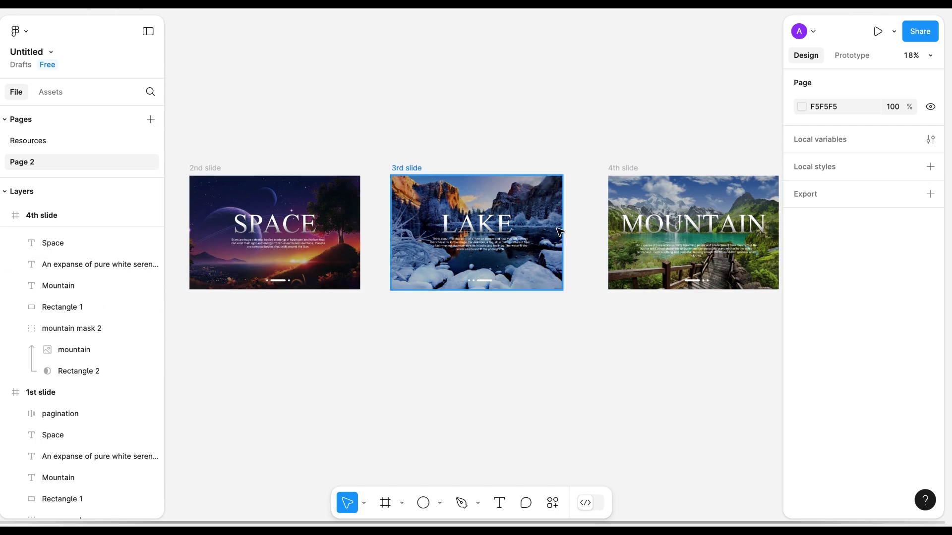
{"action": "left_click", "coordinate": [403, 175]}
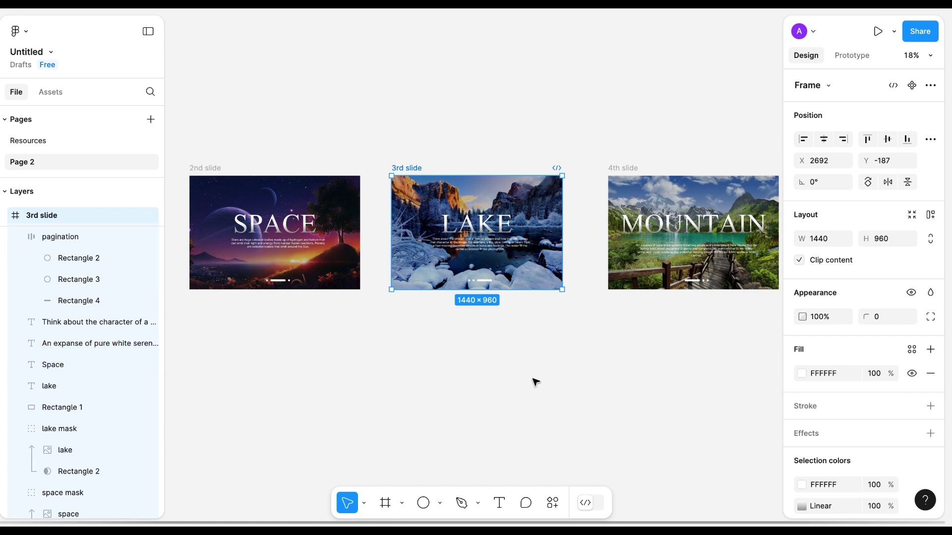
{"action": "scroll", "coordinate": [461, 368], "scroll_direction": "right", "scroll_amount": 3}
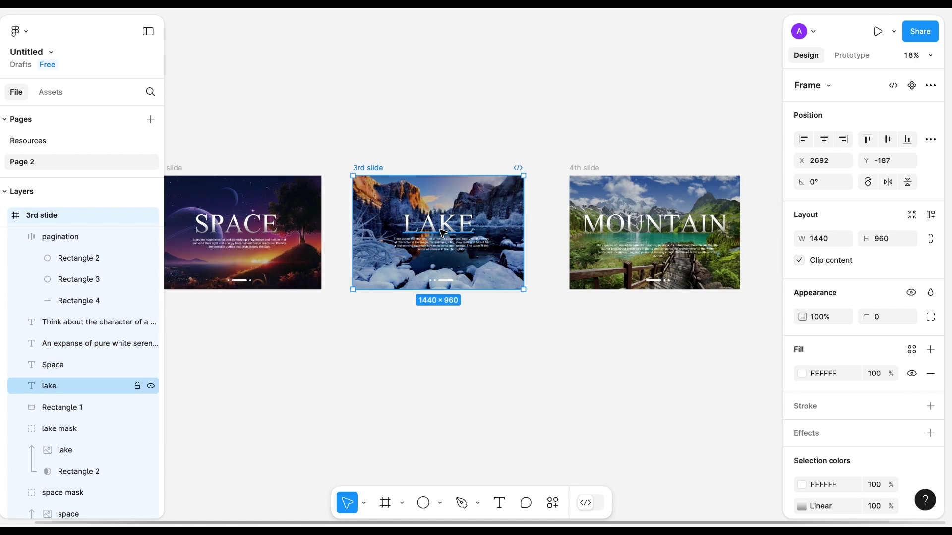
{"action": "left_click", "coordinate": [471, 226]}
{"action": "scroll", "coordinate": [570, 245], "scroll_direction": "up", "scroll_amount": 5}
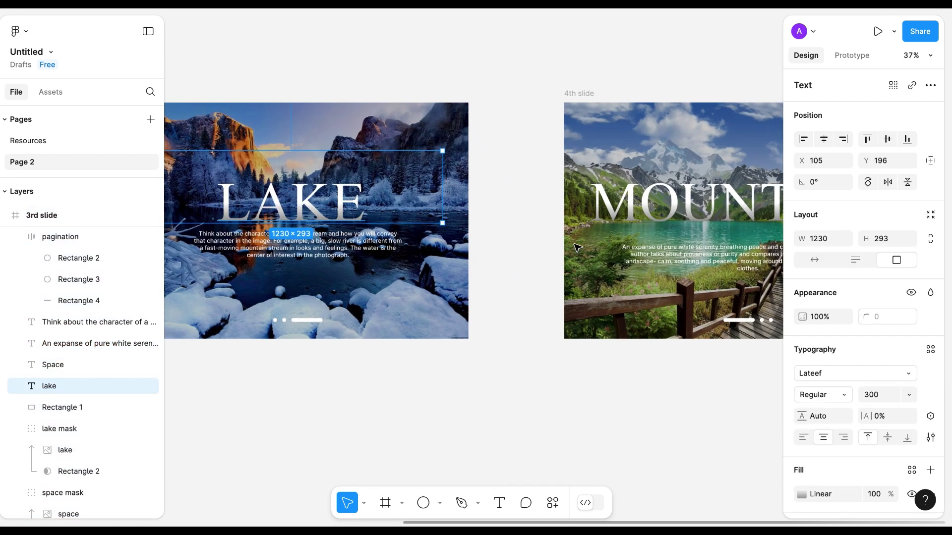
{"action": "scroll", "coordinate": [570, 247], "scroll_direction": "up", "scroll_amount": 1}
{"action": "scroll", "coordinate": [466, 223], "scroll_direction": "right", "scroll_amount": 2}
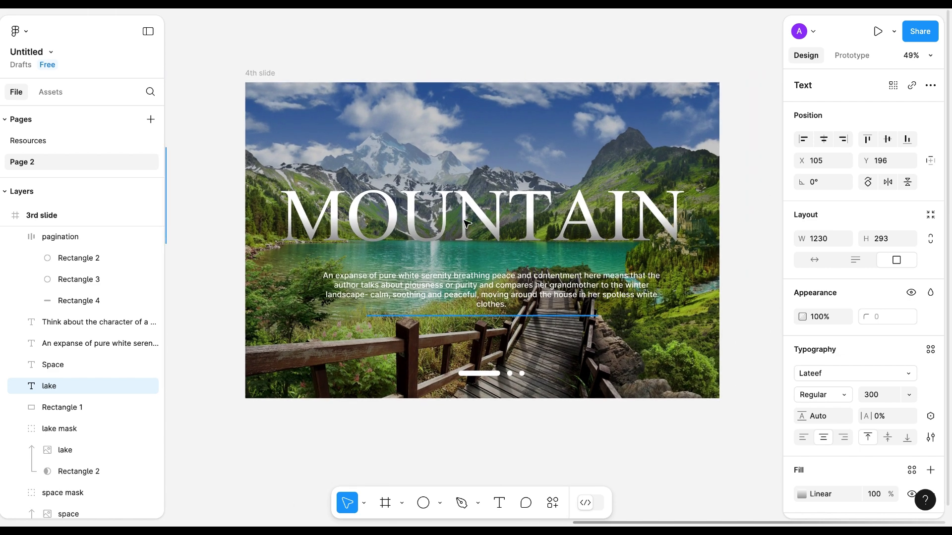
{"action": "key", "text": "ctrl+v"}
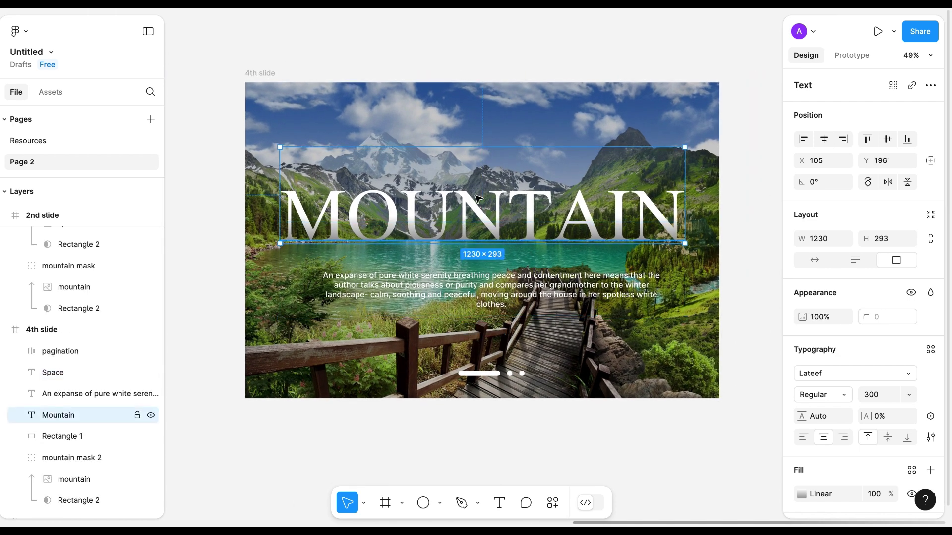
{"action": "left_click_drag", "start_coordinate": [480, 210], "coordinate": [480, 146]}
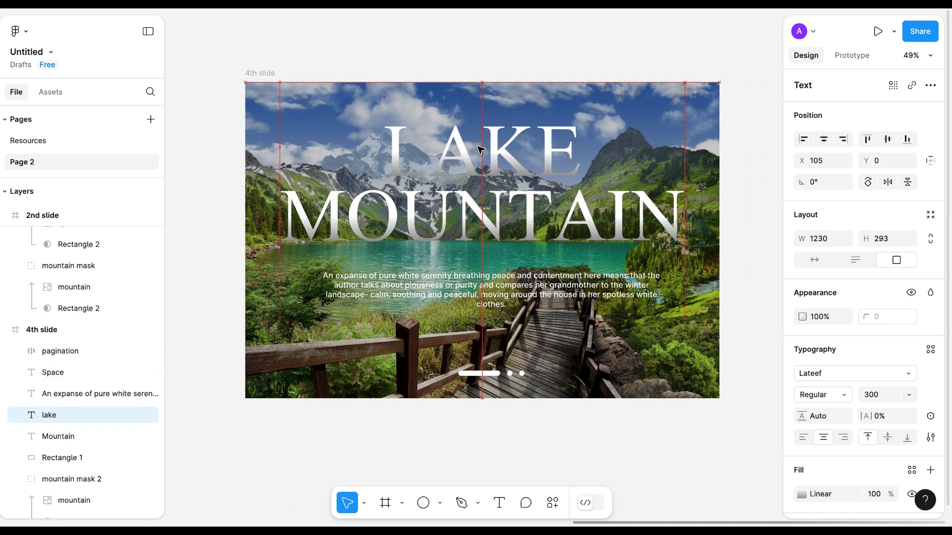
Set the opacity of the 4th slide's lake heading to 0%
{"action": "left_click", "coordinate": [820, 317]}
{"action": "type", "text": "0"}
{"action": "key", "text": "Return"}
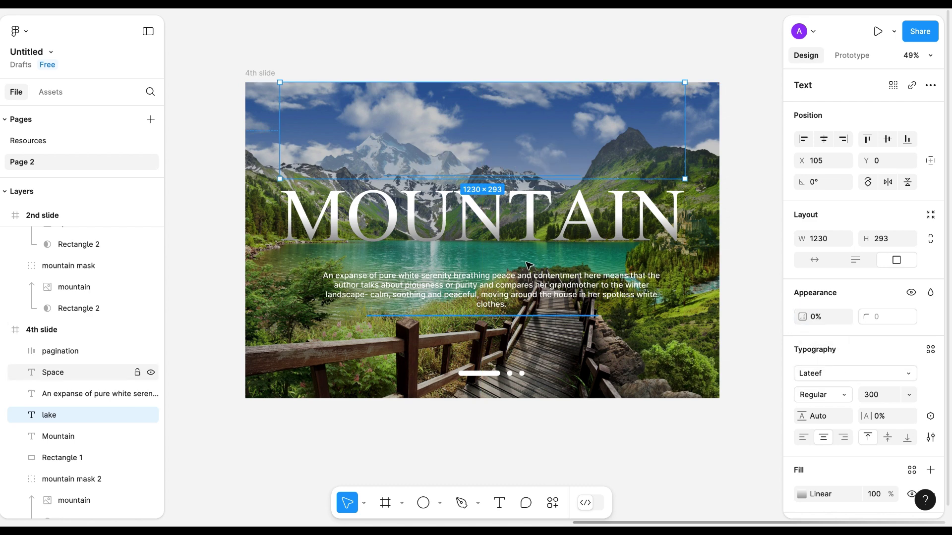
{"action": "scroll", "coordinate": [489, 286], "scroll_direction": "left", "scroll_amount": 10}
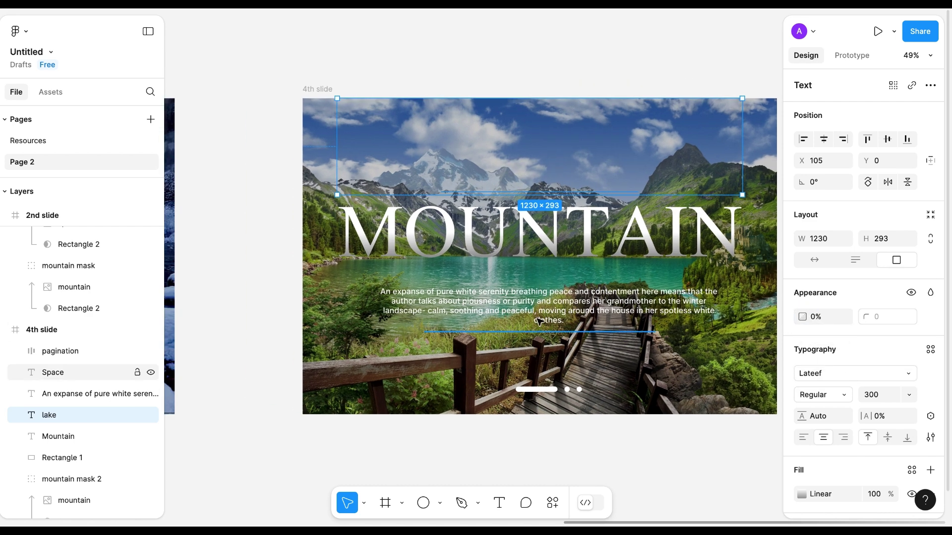
{"action": "scroll", "coordinate": [539, 322], "scroll_direction": "down", "scroll_amount": 4}
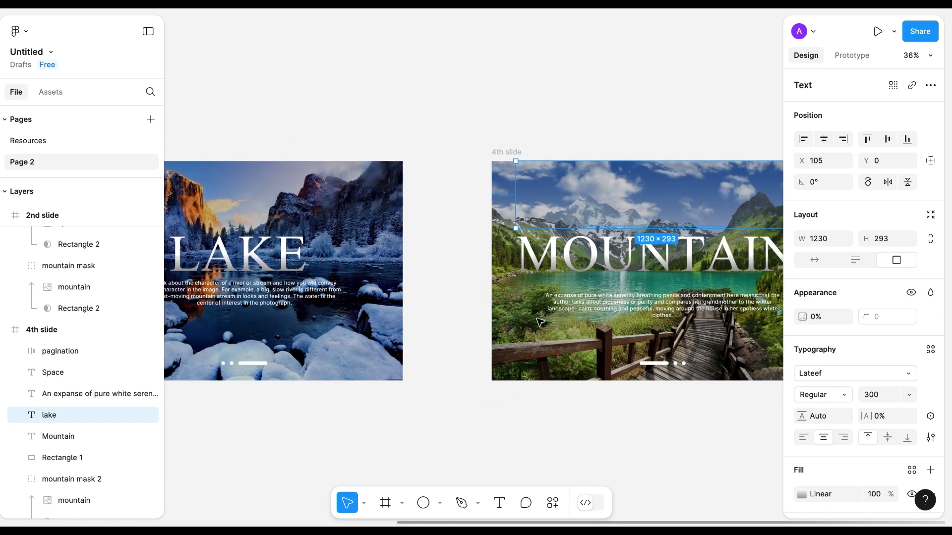
Copy the 4th slide's Mountain heading into the 3rd slide and move it straight down to Y 404
{"action": "left_click", "coordinate": [618, 272]}
{"action": "left_click", "coordinate": [615, 254]}
{"action": "double_click", "coordinate": [539, 263]}
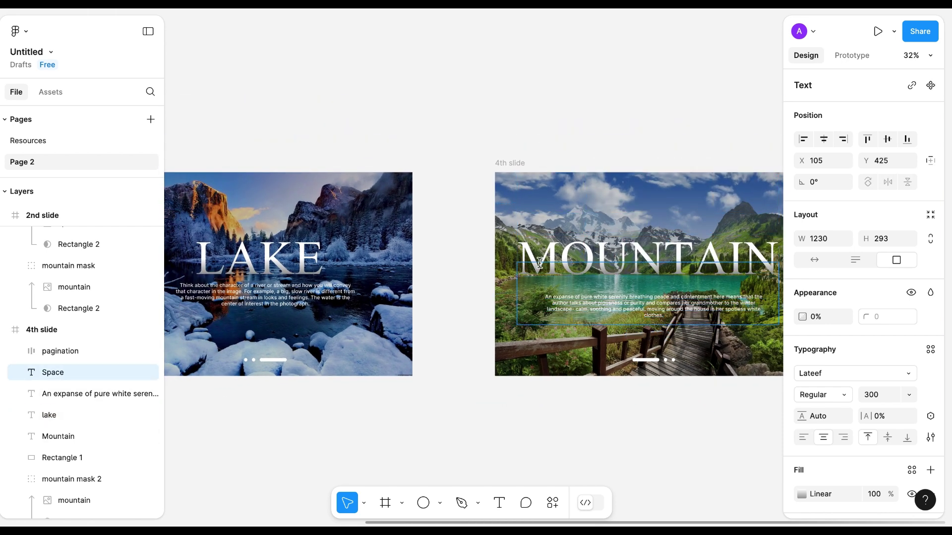
{"action": "left_click", "coordinate": [60, 439]}
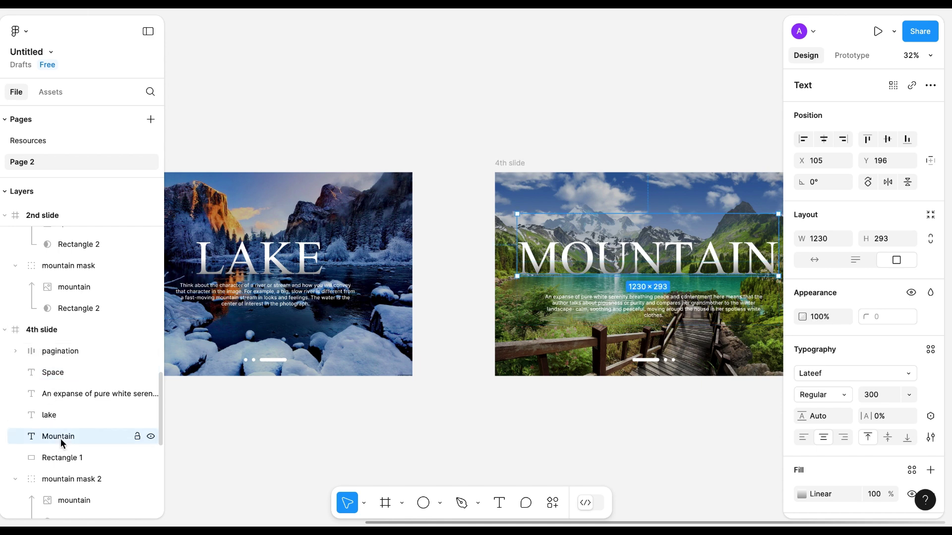
{"action": "left_click", "coordinate": [265, 292]}
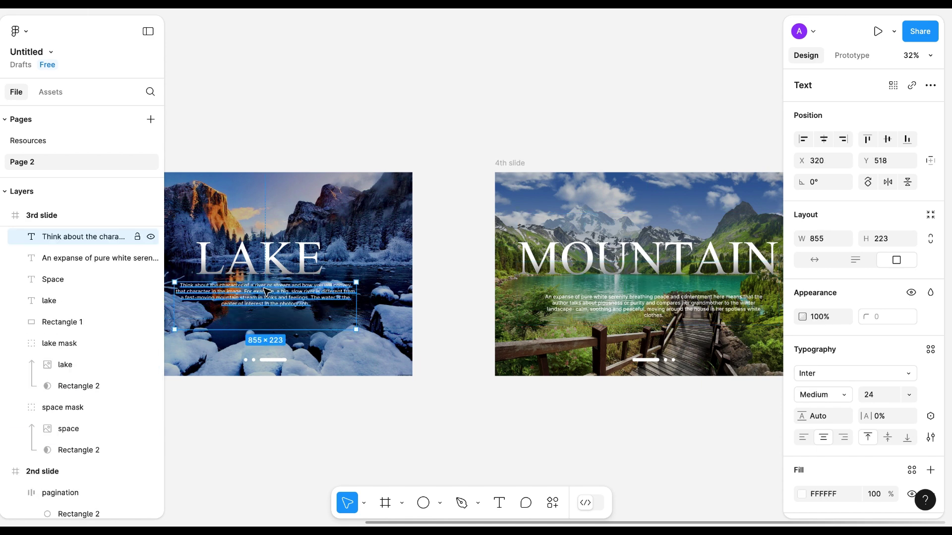
{"action": "key", "text": "ctrl+v"}
{"action": "left_click_drag", "start_coordinate": [266, 277], "coordinate": [263, 310]}
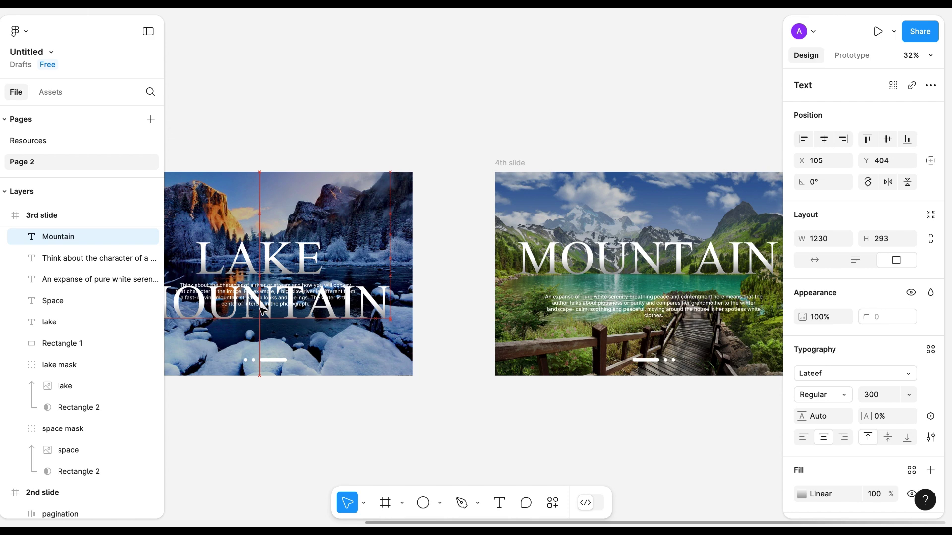
Set the opacity of the 3rd slide's Mountain heading to 0%
{"action": "scroll", "coordinate": [263, 311], "scroll_direction": "left", "scroll_amount": 3}
{"action": "left_click", "coordinate": [828, 314]}
{"action": "type", "text": "0"}
{"action": "key", "text": "Return"}
Move the 4th slide's description paragraph up to Y 527, closer to the Mountain heading
{"action": "scroll", "coordinate": [692, 399], "scroll_direction": "right", "scroll_amount": 3}
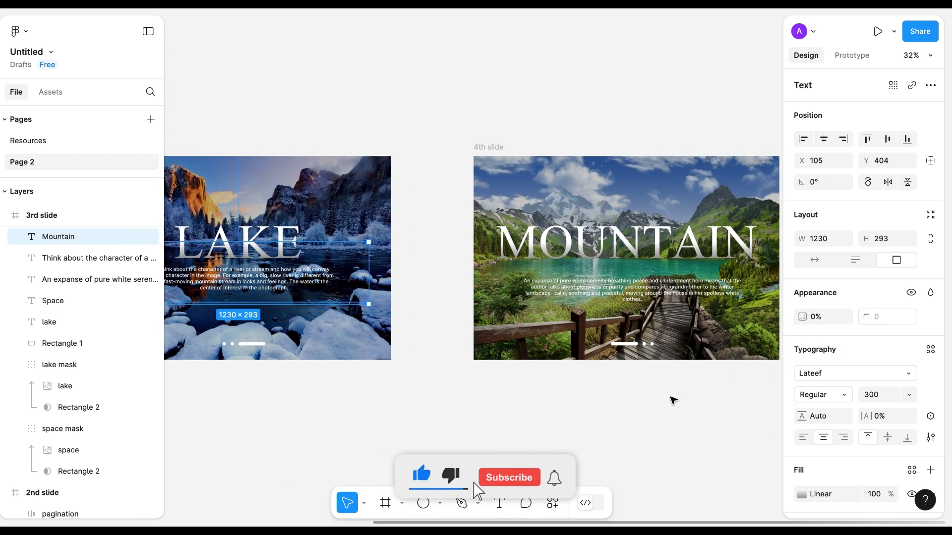
{"action": "scroll", "coordinate": [672, 400], "scroll_direction": "right", "scroll_amount": 3}
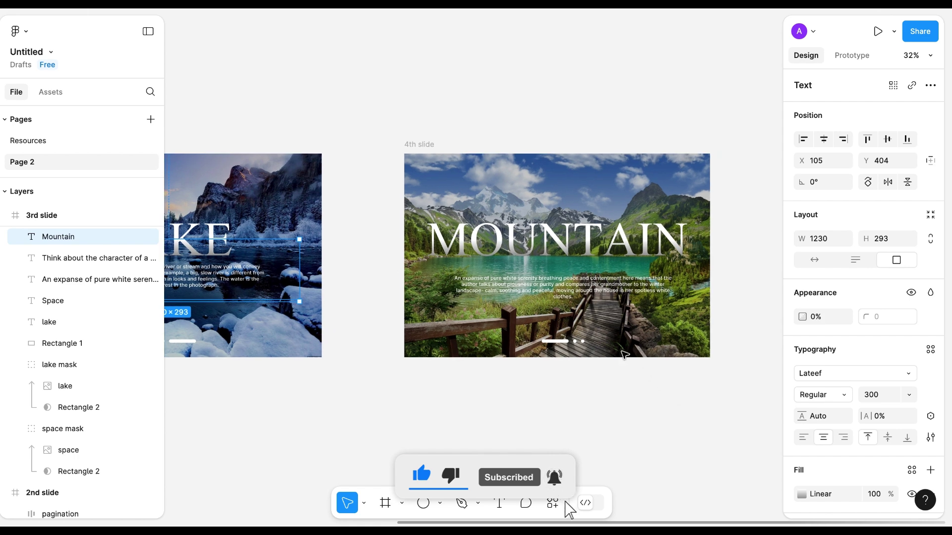
{"action": "left_click", "coordinate": [562, 296]}
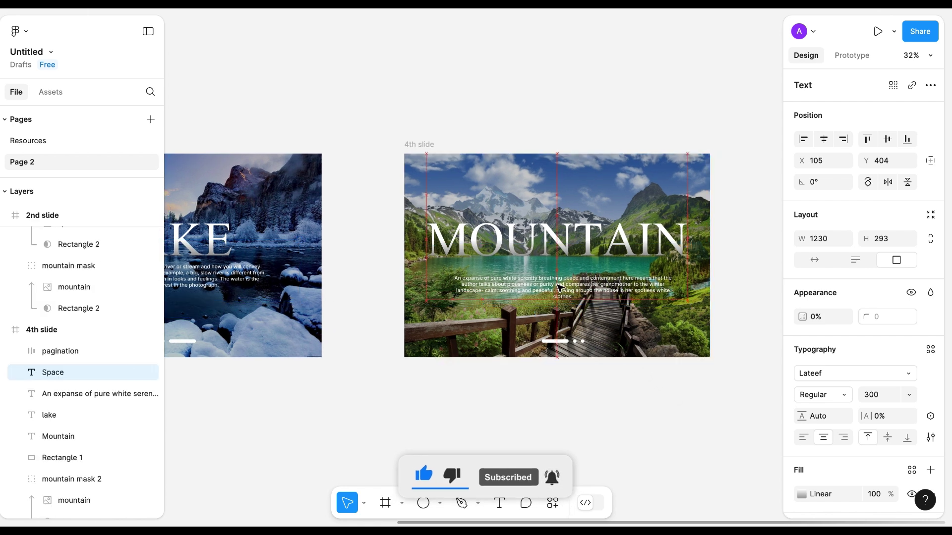
{"action": "left_click", "coordinate": [99, 394]}
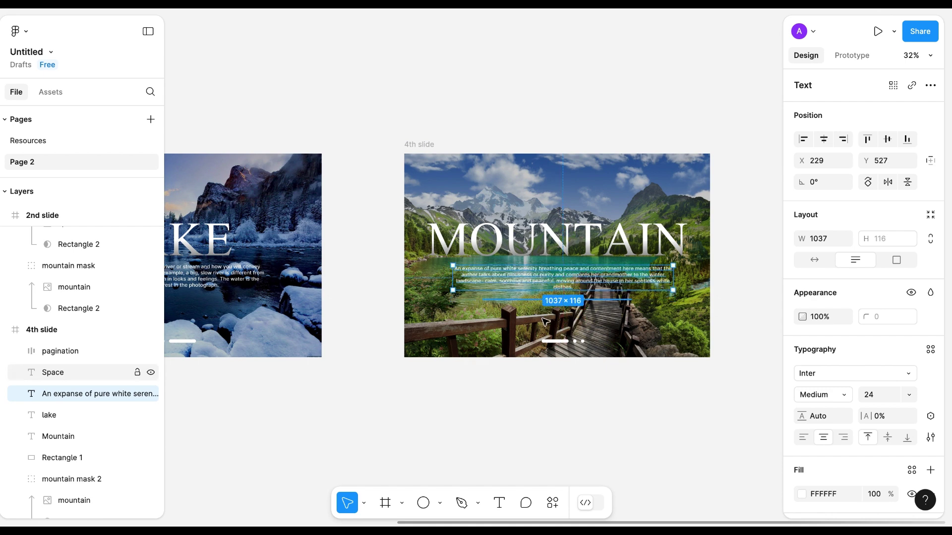
{"action": "left_click", "coordinate": [531, 379]}
Copy the 3rd slide's lake mask group into the 4th slide frame
{"action": "scroll", "coordinate": [533, 379], "scroll_direction": "left", "scroll_amount": 1}
{"action": "scroll", "coordinate": [533, 379], "scroll_direction": "up", "scroll_amount": 1}
{"action": "scroll", "coordinate": [350, 234], "scroll_direction": "left", "scroll_amount": 5}
{"action": "left_click", "coordinate": [342, 198]}
{"action": "scroll", "coordinate": [323, 146], "scroll_direction": "left", "scroll_amount": 3}
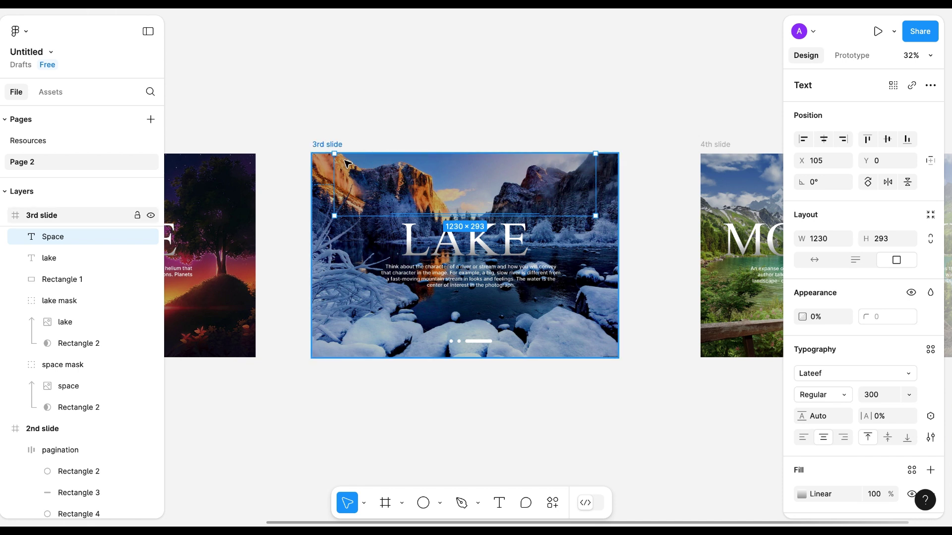
{"action": "key", "text": "XF86MonBrightnessDown"}
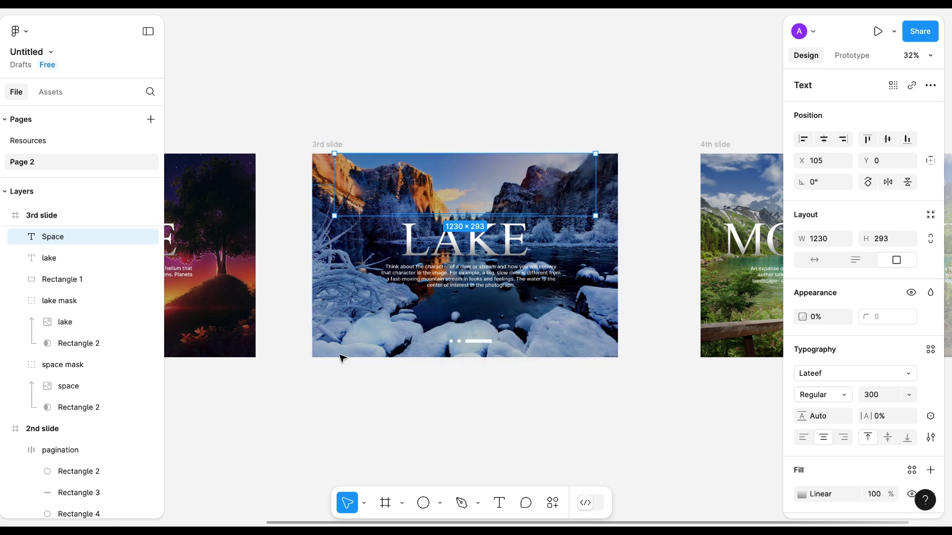
{"action": "left_click", "coordinate": [360, 420]}
{"action": "left_click", "coordinate": [324, 143]}
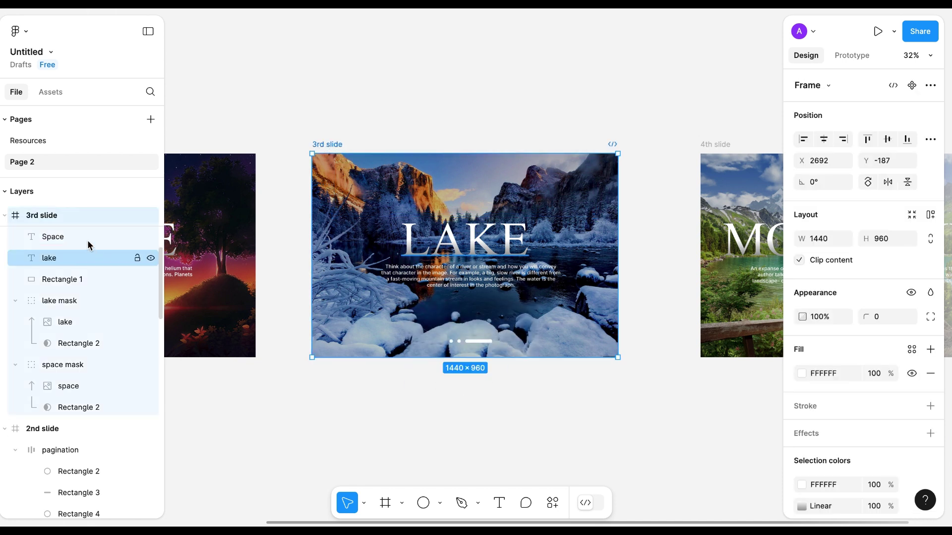
{"action": "left_click", "coordinate": [59, 301]}
{"action": "scroll", "coordinate": [525, 374], "scroll_direction": "right", "scroll_amount": 3}
{"action": "left_click", "coordinate": [570, 132]}
{"action": "key", "text": "ctrl+v"}
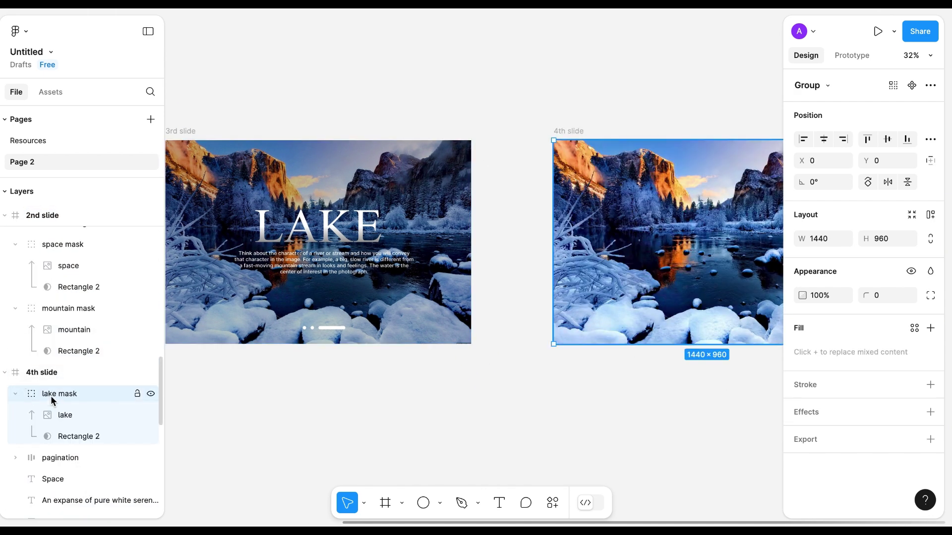
Reorder the lake mask group so it sits directly beneath mountain mask 2, still inside the 4th slide
{"action": "scroll", "coordinate": [50, 399], "scroll_direction": "down", "scroll_amount": 2}
{"action": "scroll", "coordinate": [53, 400], "scroll_direction": "down", "scroll_amount": 2}
{"action": "left_click_drag", "start_coordinate": [61, 260], "coordinate": [52, 441]}
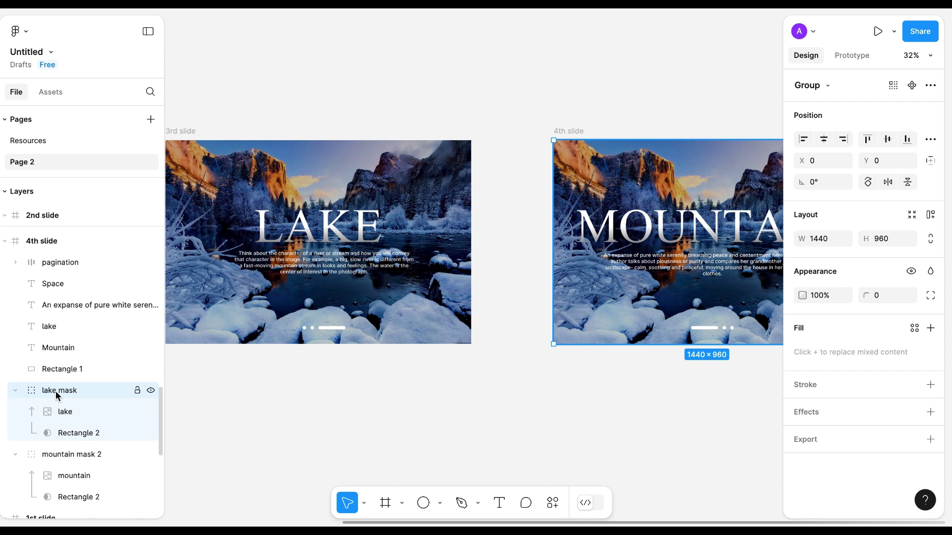
{"action": "left_click_drag", "start_coordinate": [56, 391], "coordinate": [30, 501]}
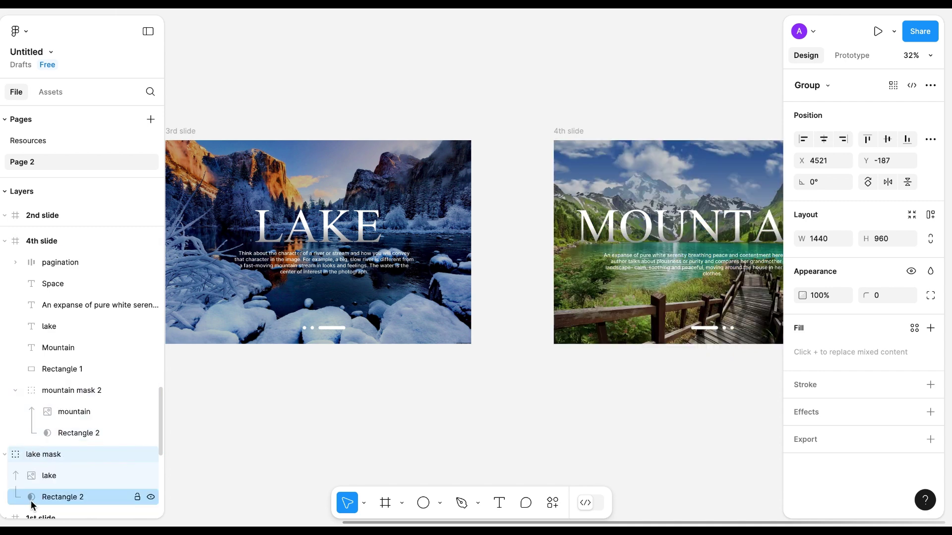
{"action": "left_click_drag", "start_coordinate": [35, 454], "coordinate": [52, 386]}
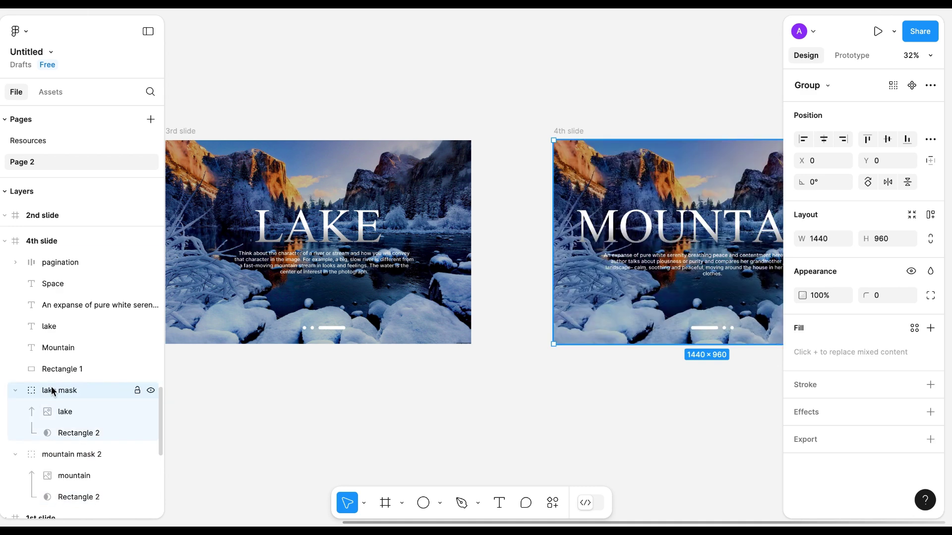
{"action": "left_click_drag", "start_coordinate": [42, 421], "coordinate": [50, 501]}
Enlarge the lake image inside the 4th slide's lake mask from its centre to 2002 × 1334
{"action": "scroll", "coordinate": [529, 449], "scroll_direction": "down", "scroll_amount": 3}
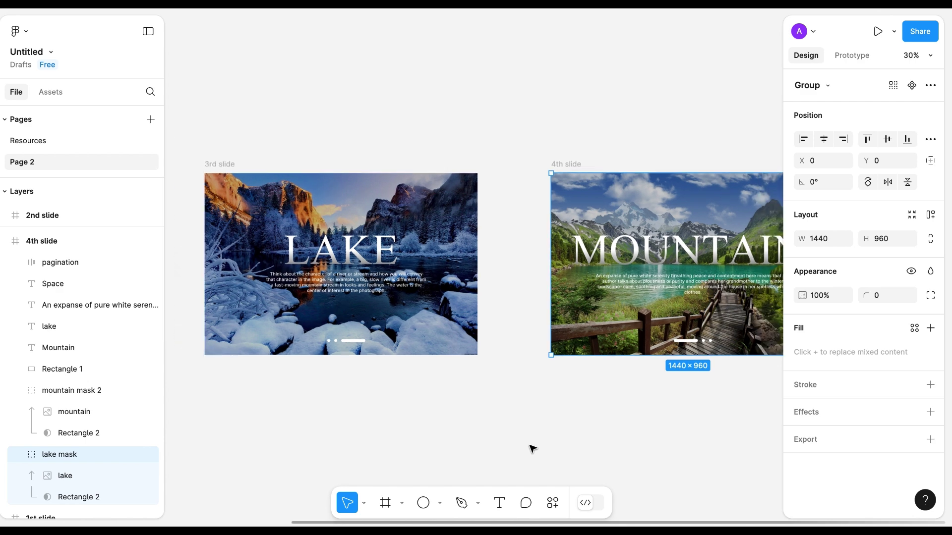
{"action": "left_click", "coordinate": [73, 390]}
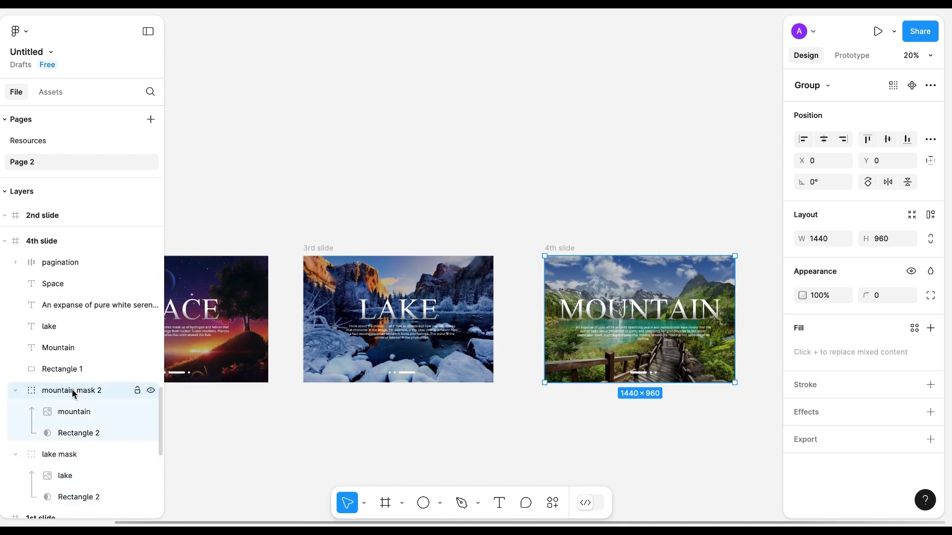
{"action": "left_click", "coordinate": [63, 477]}
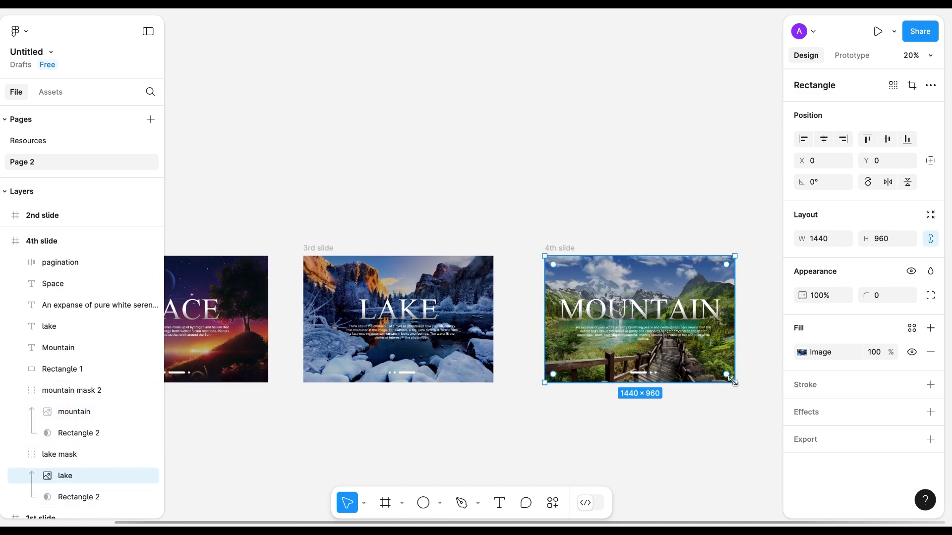
{"action": "left_click_drag", "start_coordinate": [745, 391], "coordinate": [772, 406]}
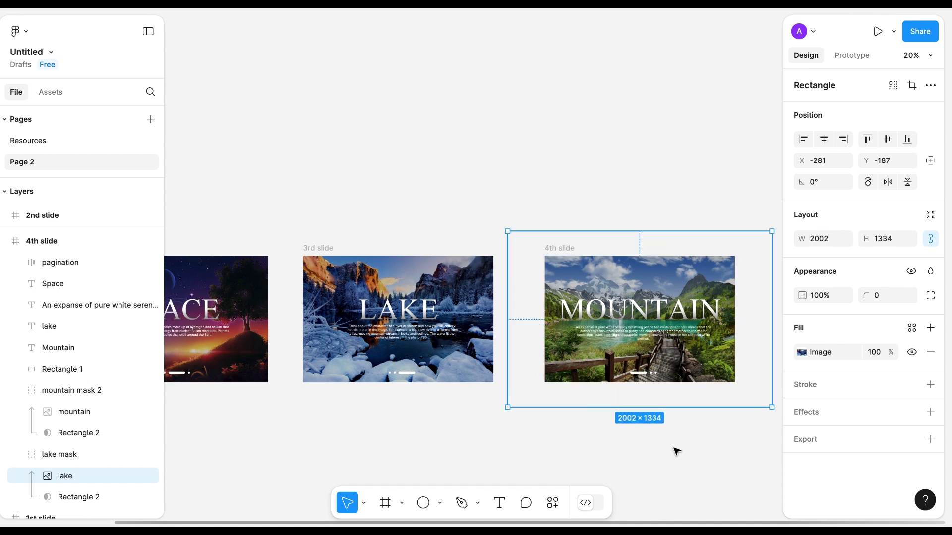
{"action": "left_click", "coordinate": [55, 456]}
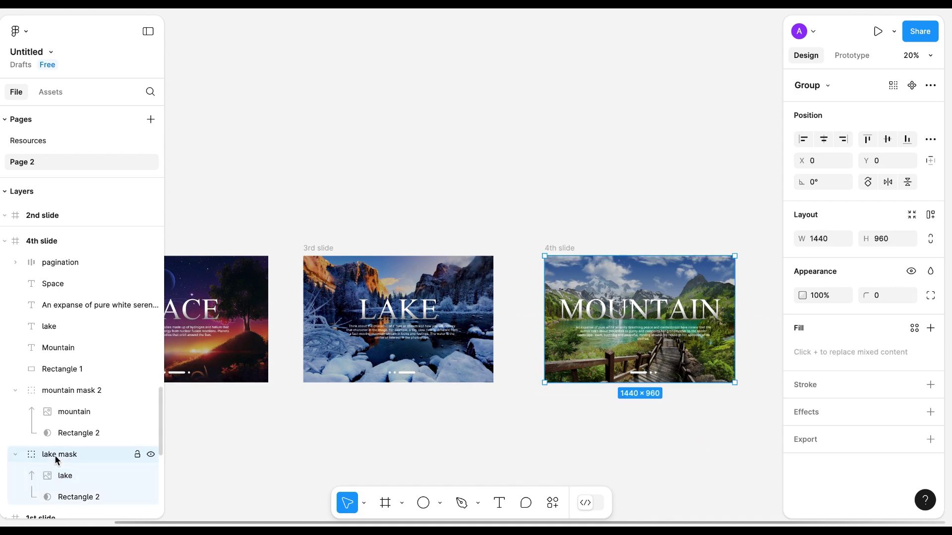
Copy the 4th slide's mountain mask 2 group into the 3rd slide and place it between Rectangle 1 and the lake mask group
{"action": "left_click", "coordinate": [48, 388]}
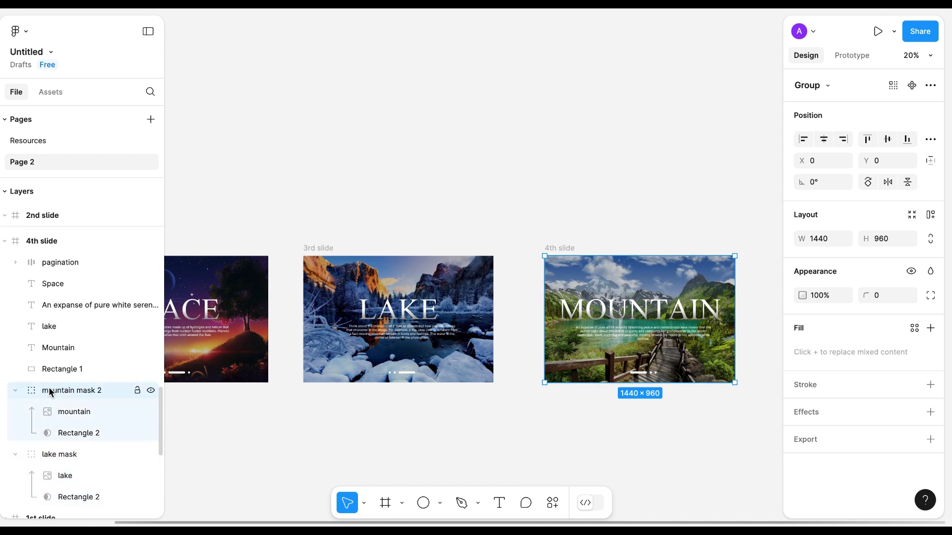
{"action": "left_click", "coordinate": [318, 247]}
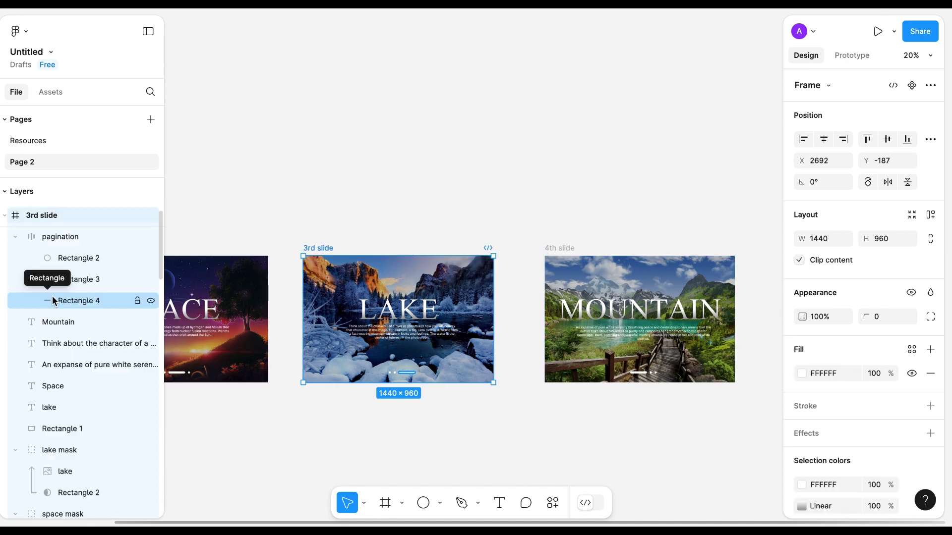
{"action": "scroll", "coordinate": [54, 301], "scroll_direction": "up", "scroll_amount": 1}
{"action": "key", "text": "ctrl+v"}
{"action": "left_click_drag", "start_coordinate": [68, 258], "coordinate": [52, 272]}
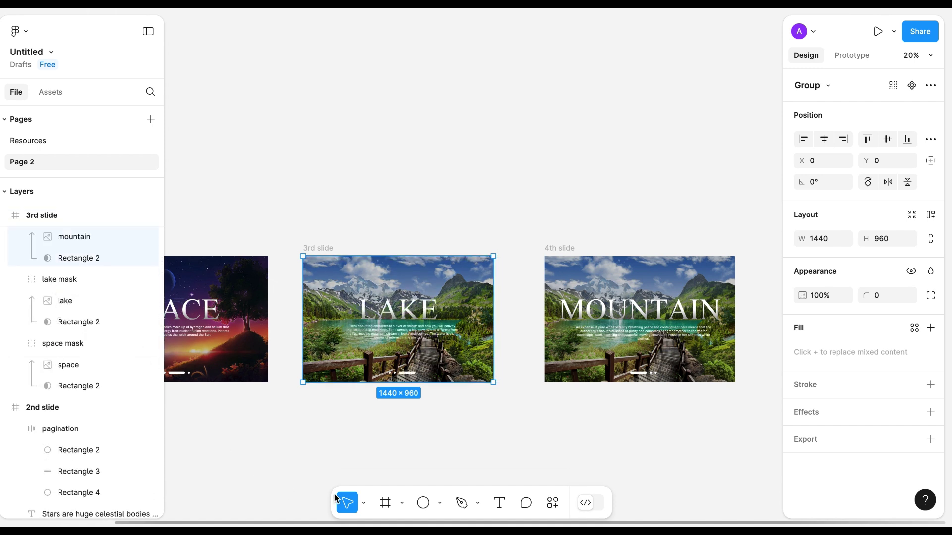
Enlarge the mountain image inside the 3rd slide's mountain mask 2 proportionally beyond the slide's edges
{"action": "scroll", "coordinate": [79, 319], "scroll_direction": "up", "scroll_amount": 2}
{"action": "left_click", "coordinate": [74, 290]}
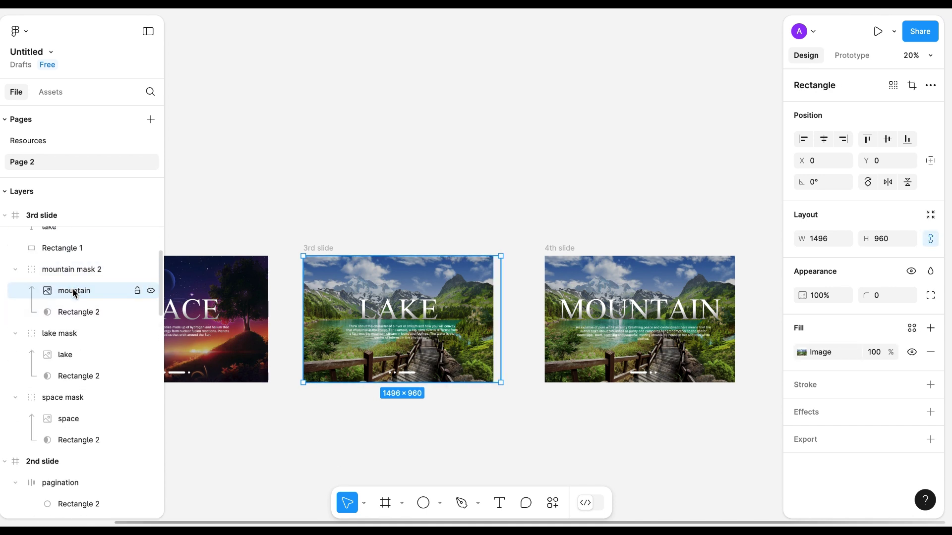
{"action": "left_click_drag", "start_coordinate": [501, 383], "coordinate": [542, 407]}
Move the 3rd slide's mountain mask 2 group horizontally to X 1440, just outside the frame's right edge
{"action": "left_click", "coordinate": [85, 270]}
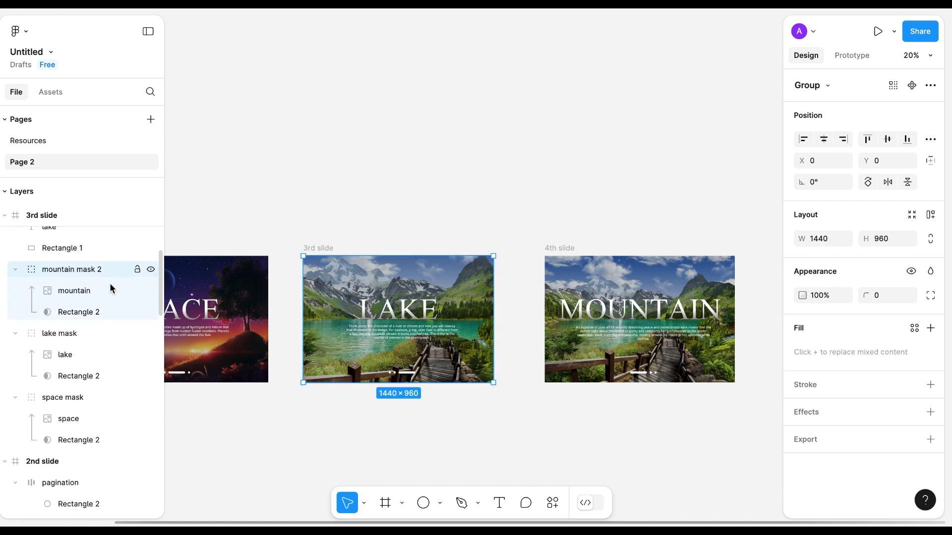
{"action": "key", "text": "shift+Right"}
{"action": "key", "text": "shift+Right"}
{"action": "key", "text": "shift+Right"}
{"action": "key", "text": "shift+Right"}
{"action": "key", "text": "shift+Right"}
{"action": "key", "text": "shift+Right"}
{"action": "key", "text": "shift+Right"}
{"action": "key", "text": "shift+Right"}
{"action": "key", "text": "shift+Right"}
{"action": "key", "text": "shift+Right"}
{"action": "key", "text": "shift+Right"}
{"action": "key", "text": "shift+Right"}
{"action": "key", "text": "shift+Right"}
{"action": "key", "text": "shift+Right"}
{"action": "key", "text": "shift+Right"}
{"action": "key", "text": "shift+Right"}
{"action": "key", "text": "shift+Right"}
{"action": "key", "text": "shift+Right"}
{"action": "key", "text": "shift+Right"}
{"action": "key", "text": "shift+Right"}
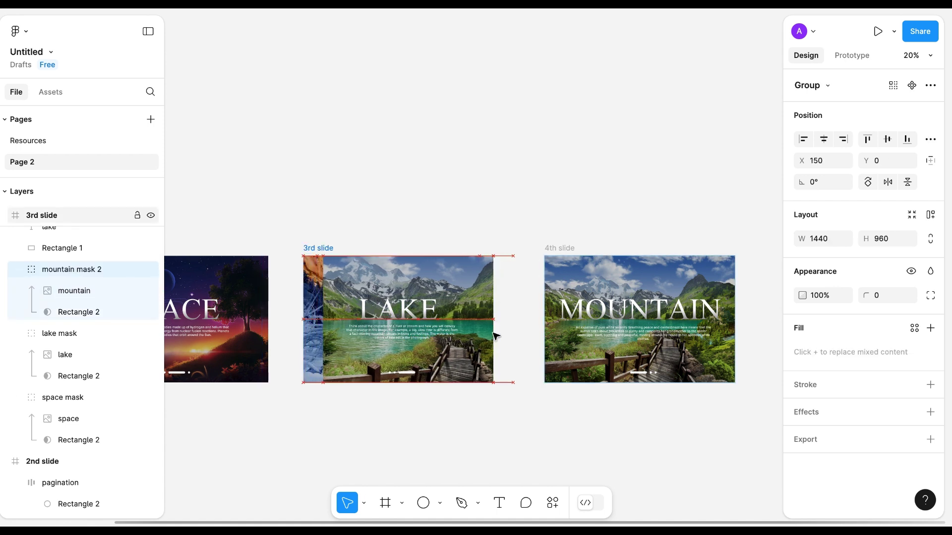
{"action": "key", "text": "shift+Right"}
{"action": "key", "text": "shift+Right"}
{"action": "key", "text": "shift+Right"}
{"action": "key", "text": "shift+Right"}
{"action": "key", "text": "shift+Right"}
{"action": "key", "text": "shift+Right"}
{"action": "key", "text": "shift+Right"}
{"action": "key", "text": "shift+Right"}
{"action": "key", "text": "shift+Right"}
{"action": "key", "text": "shift+Right"}
{"action": "key", "text": "shift+Right"}
{"action": "key", "text": "shift+Right"}
{"action": "key", "text": "shift+Right"}
{"action": "key", "text": "shift+Right"}
{"action": "key", "text": "shift+Right"}
{"action": "key", "text": "shift+Right"}
{"action": "key", "text": "shift+Right"}
{"action": "key", "text": "shift+Right"}
{"action": "key", "text": "shift+Right"}
{"action": "key", "text": "shift+Right"}
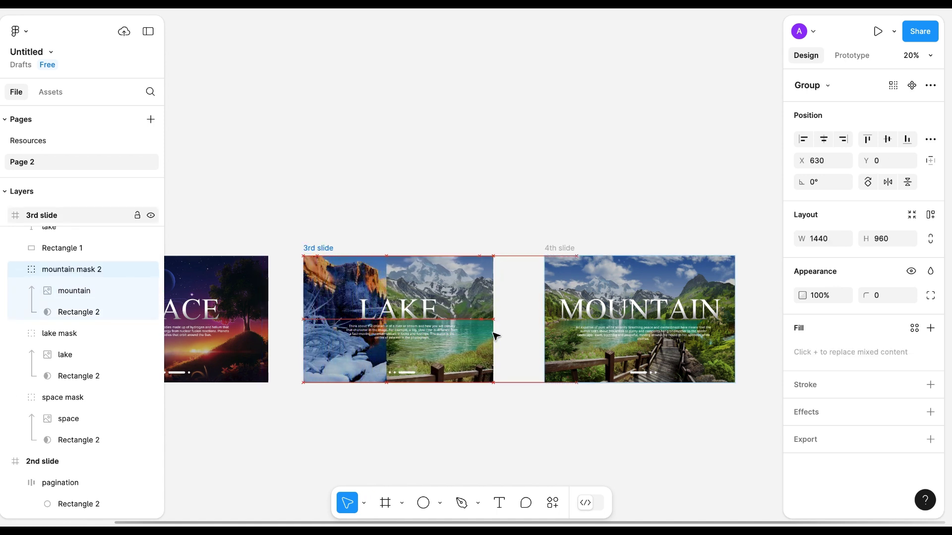
{"action": "key", "text": "shift+Right"}
{"action": "key", "text": "shift+Right"}
{"action": "key", "text": "shift+Right"}
{"action": "key", "text": "shift+Right"}
{"action": "key", "text": "shift+Right"}
{"action": "key", "text": "shift+Right"}
{"action": "key", "text": "shift+Right"}
{"action": "key", "text": "shift+Right"}
{"action": "key", "text": "shift+Right"}
{"action": "key", "text": "shift+Right"}
{"action": "key", "text": "shift+Right"}
{"action": "key", "text": "shift+Right"}
{"action": "key", "text": "shift+Right"}
{"action": "key", "text": "shift+Right"}
{"action": "key", "text": "shift+Right"}
{"action": "key", "text": "shift+Right"}
{"action": "key", "text": "shift+Right"}
{"action": "key", "text": "shift+Right"}
{"action": "key", "text": "shift+Right"}
{"action": "key", "text": "shift+Right"}
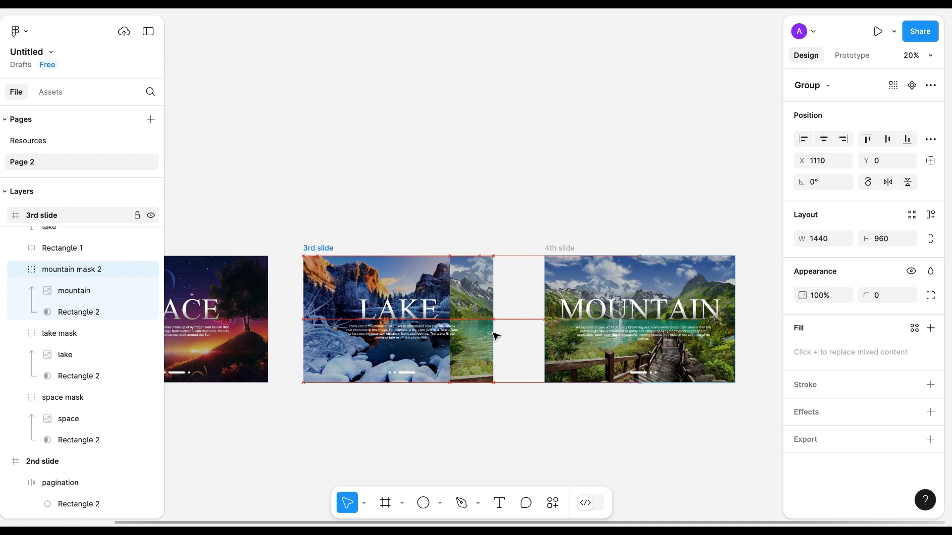
{"action": "key", "text": "shift+Right"}
{"action": "key", "text": "shift+Right"}
{"action": "key", "text": "shift+Right"}
{"action": "key", "text": "shift+Right"}
{"action": "key", "text": "shift+Right"}
{"action": "key", "text": "shift+Right"}
{"action": "key", "text": "shift+Right"}
{"action": "key", "text": "shift+Right"}
{"action": "key", "text": "shift+Right"}
{"action": "key", "text": "shift+Right"}
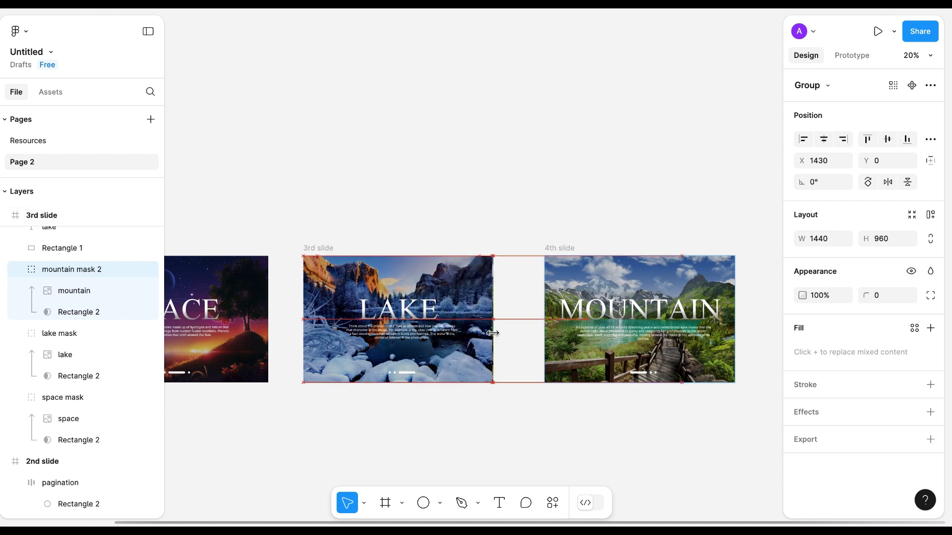
{"action": "scroll", "coordinate": [516, 436], "scroll_direction": "down", "scroll_amount": 2}
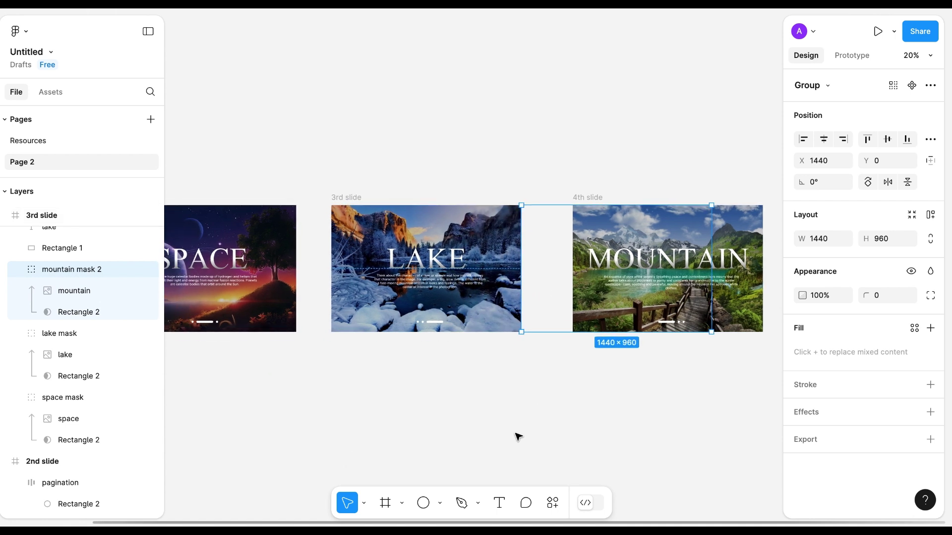
{"action": "left_click", "coordinate": [521, 399]}
Delete the prototype connection attached to the 4th slide
{"action": "scroll", "coordinate": [521, 399], "scroll_direction": "down", "scroll_amount": 2}
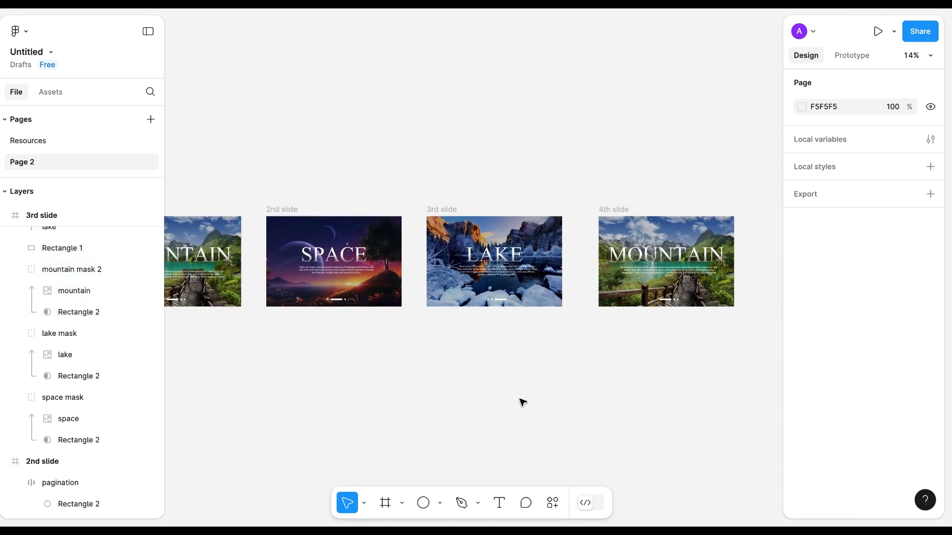
{"action": "left_click", "coordinate": [851, 55]}
{"action": "left_click", "coordinate": [587, 266]}
{"action": "key", "text": "Delete"}
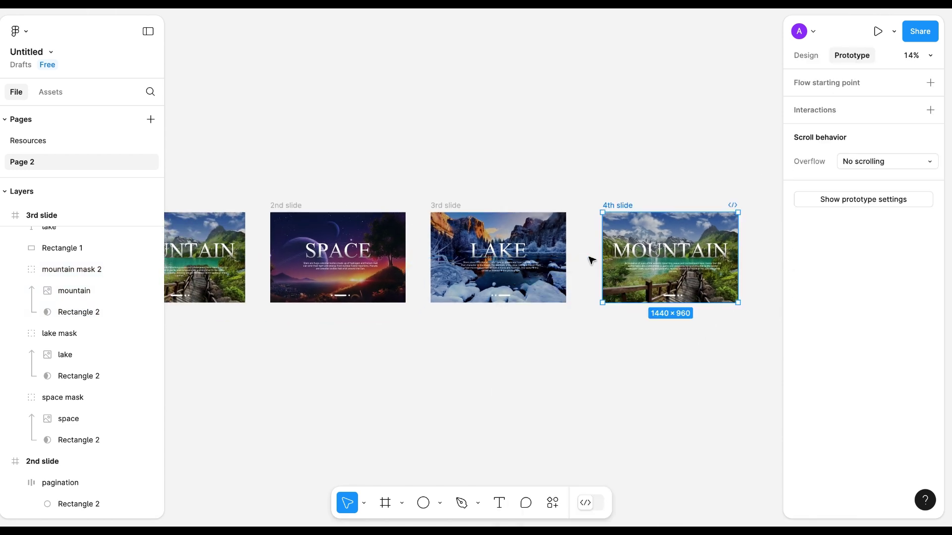
Connect the 3rd slide to the 4th slide with an After delay trigger of 3000 ms, keeping the Smart animate transition
{"action": "left_click", "coordinate": [557, 287]}
{"action": "left_click_drag", "start_coordinate": [565, 257], "coordinate": [645, 257]}
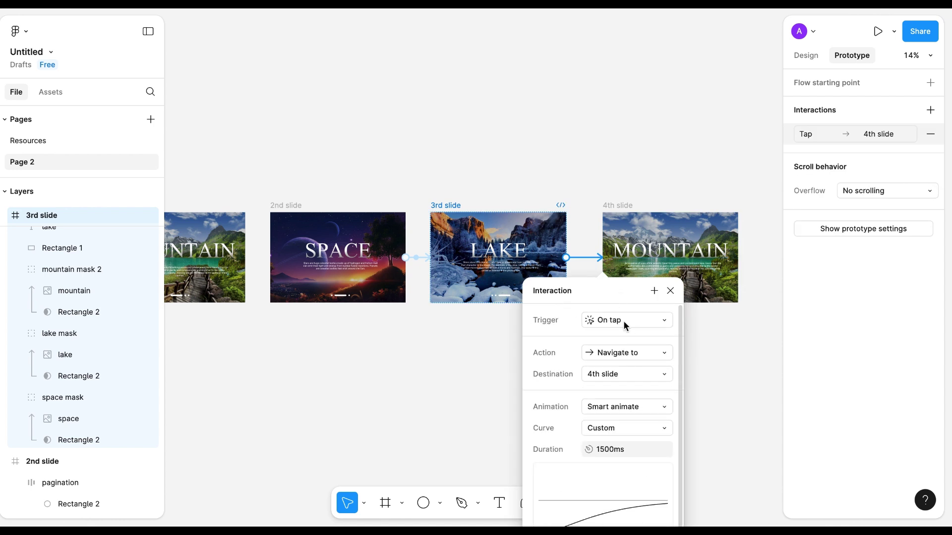
{"action": "left_click", "coordinate": [614, 321]}
{"action": "left_click", "coordinate": [624, 482]}
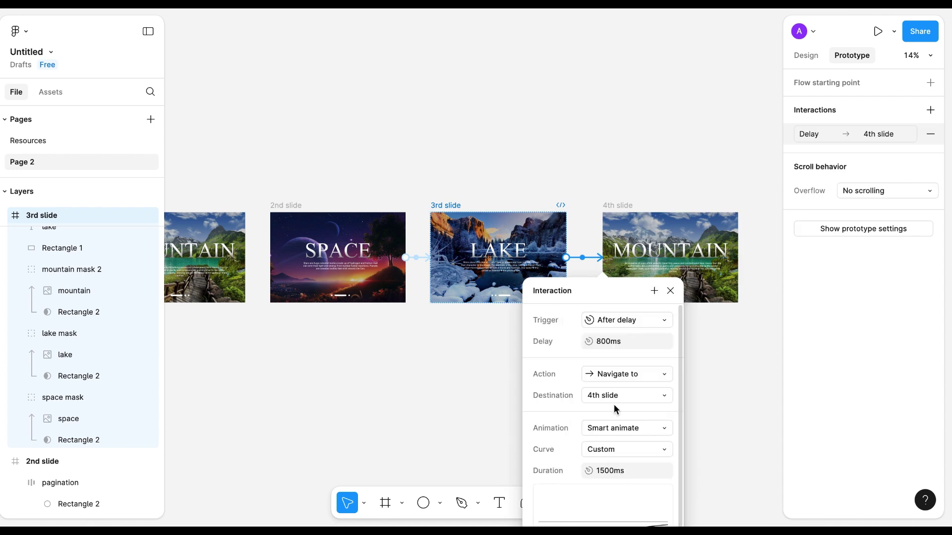
{"action": "left_click", "coordinate": [605, 341]}
{"action": "type", "text": "30"}
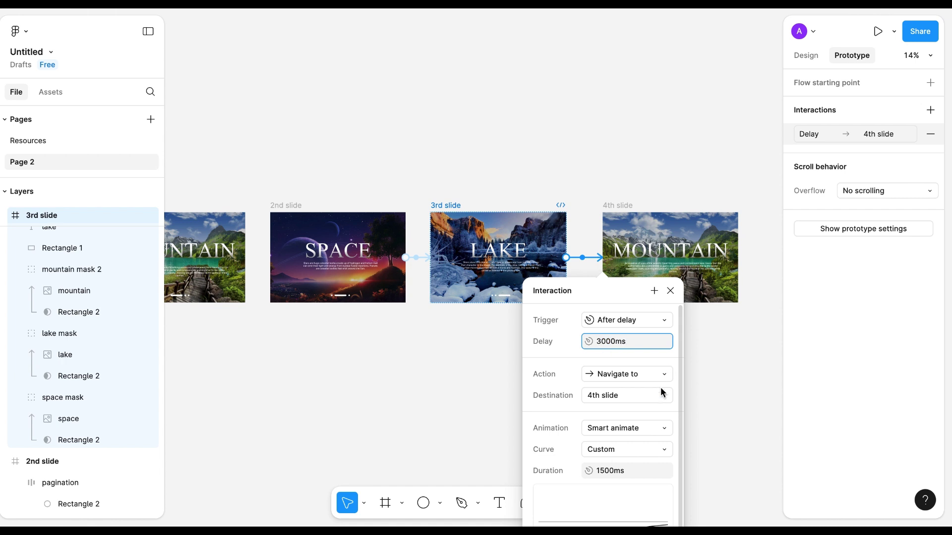
Connect the 4th slide back to the 1st slide with a 1 ms After delay trigger and change the connection's animation type
{"action": "scroll", "coordinate": [630, 424], "scroll_direction": "down", "scroll_amount": 3}
{"action": "key", "text": "Escape"}
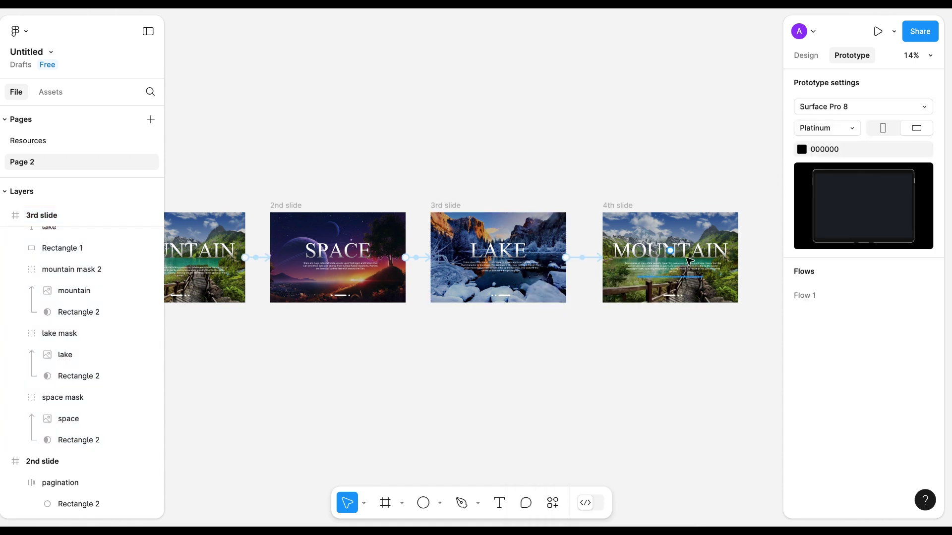
{"action": "left_click", "coordinate": [620, 205]}
{"action": "left_click_drag", "start_coordinate": [603, 268], "coordinate": [228, 257]}
{"action": "left_click", "coordinate": [262, 322]}
{"action": "left_click", "coordinate": [268, 483]}
{"action": "left_click", "coordinate": [250, 343]}
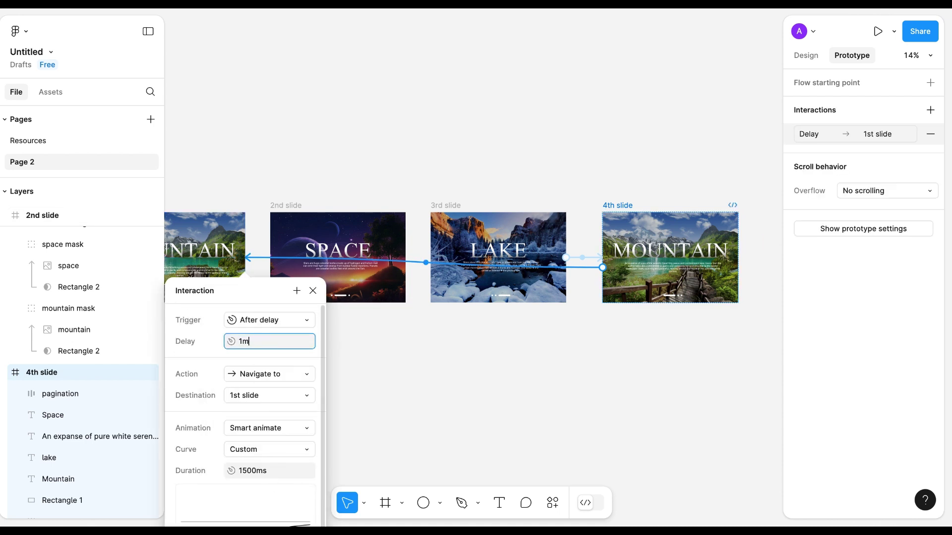
{"action": "left_click", "coordinate": [251, 427]}
{"action": "left_click", "coordinate": [255, 395]}
{"action": "left_click", "coordinate": [387, 355]}
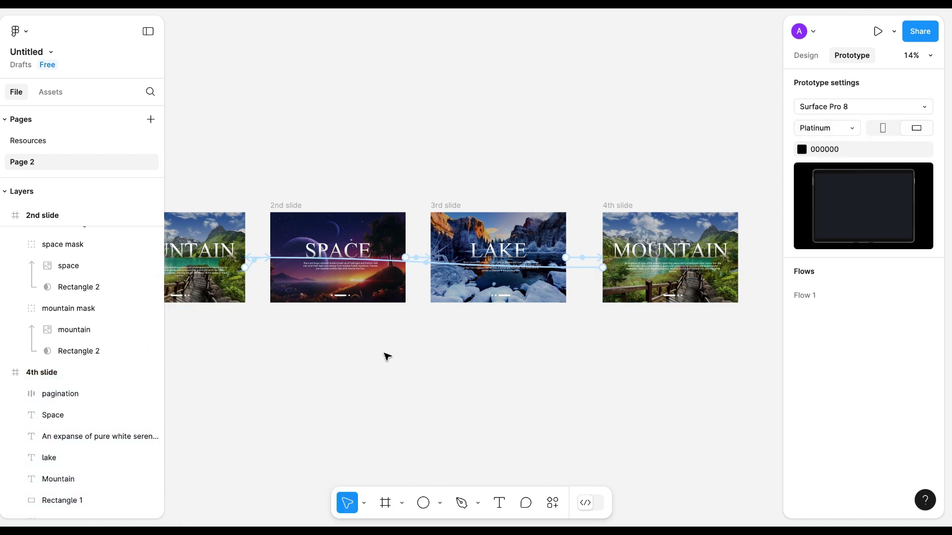
Run the prototype to preview the transitions looping from the 4th slide back to the 1st
{"action": "scroll", "coordinate": [388, 357], "scroll_direction": "left", "scroll_amount": 3}
{"action": "scroll", "coordinate": [387, 355], "scroll_direction": "down", "scroll_amount": 3}
{"action": "scroll", "coordinate": [386, 355], "scroll_direction": "right", "scroll_amount": 5}
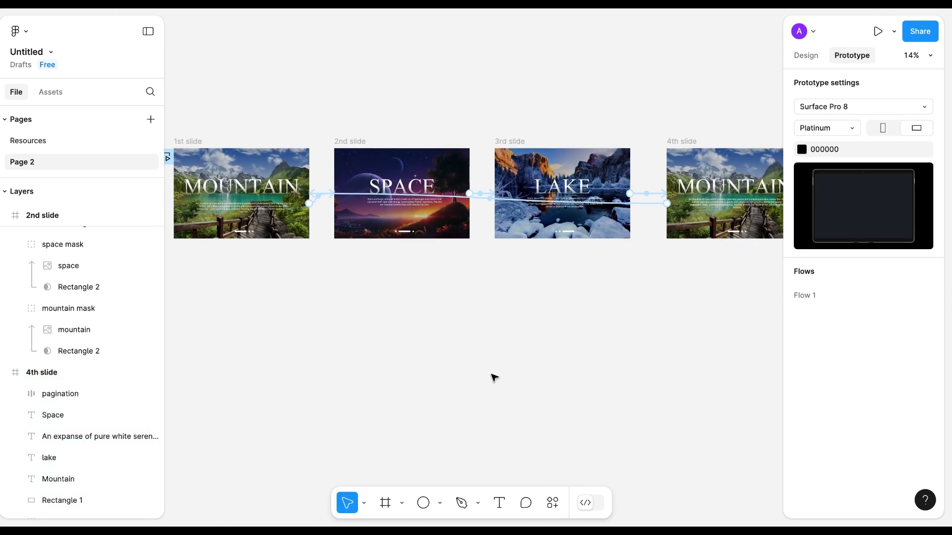
{"action": "left_click", "coordinate": [877, 31]}
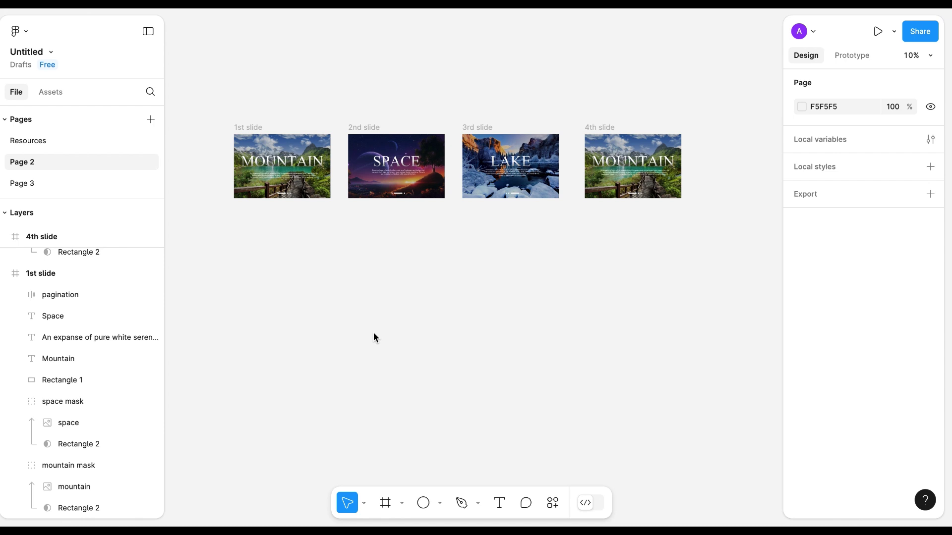
Rotate the 1st slide's space mask group to -50° and shift it horizontally clear of the frame's right edge
{"action": "scroll", "coordinate": [373, 338], "scroll_direction": "up", "scroll_amount": 5}
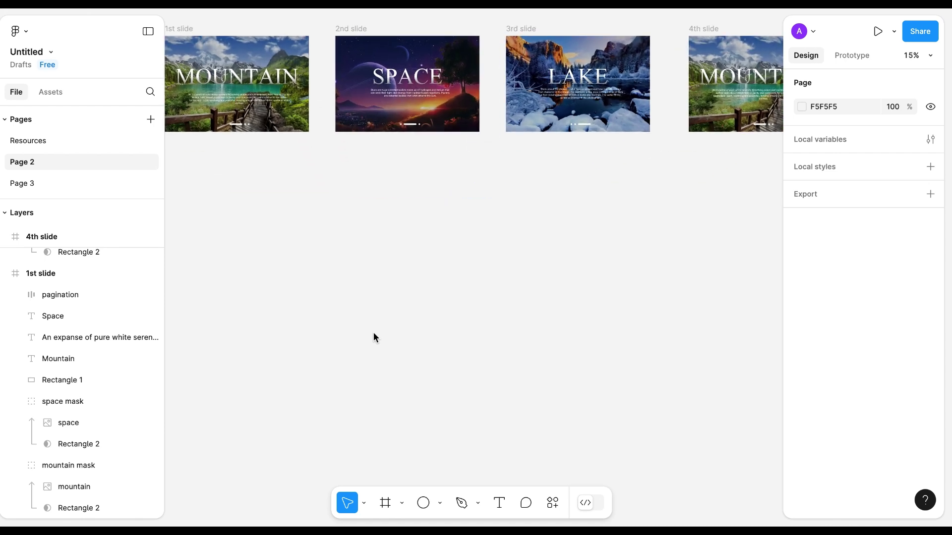
{"action": "scroll", "coordinate": [373, 338], "scroll_direction": "up", "scroll_amount": 3}
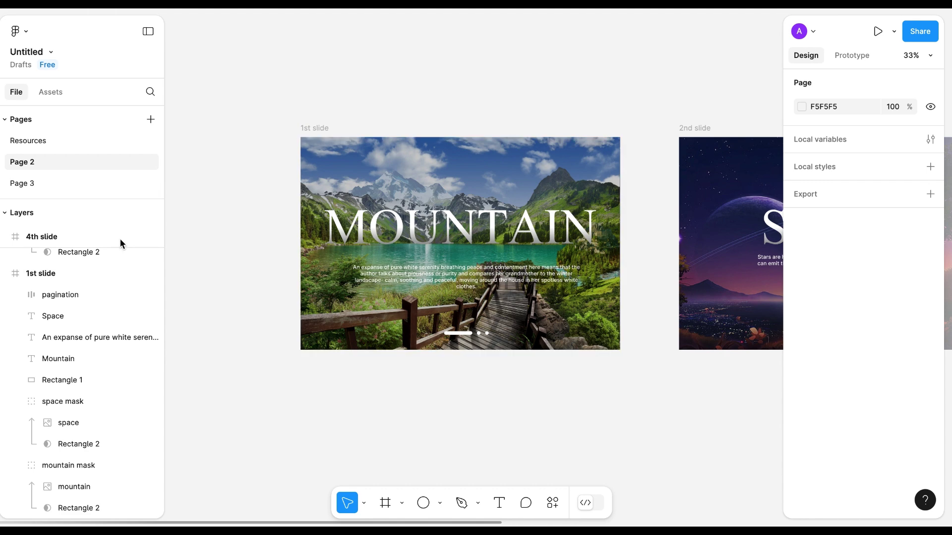
{"action": "left_click", "coordinate": [307, 128]}
{"action": "left_click", "coordinate": [56, 403]}
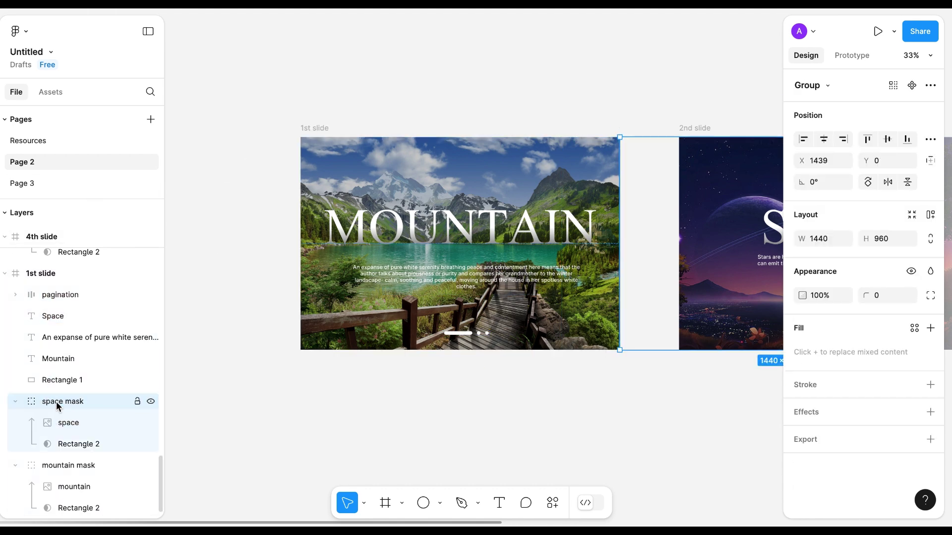
{"action": "scroll", "coordinate": [528, 283], "scroll_direction": "right", "scroll_amount": 5}
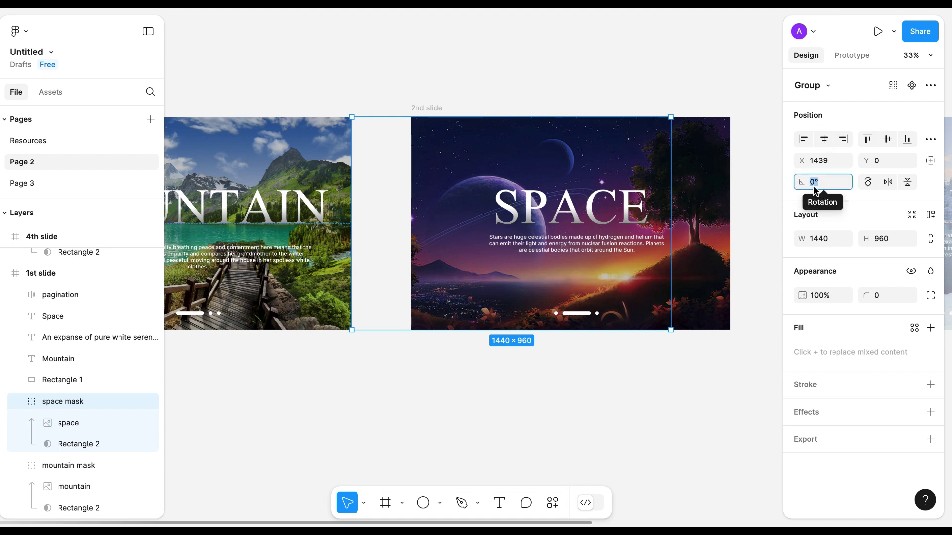
{"action": "scroll", "coordinate": [472, 379], "scroll_direction": "down", "scroll_amount": 2}
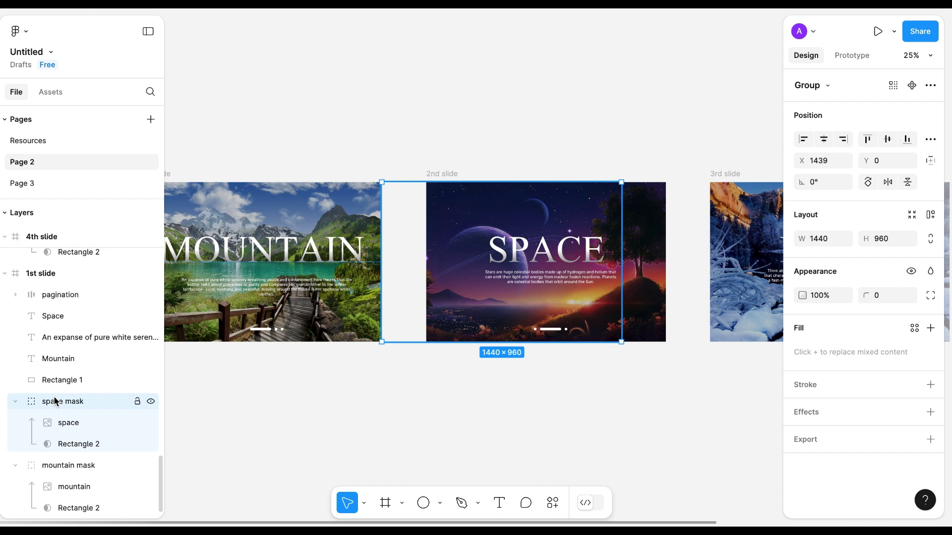
{"action": "type", "text": "-50"}
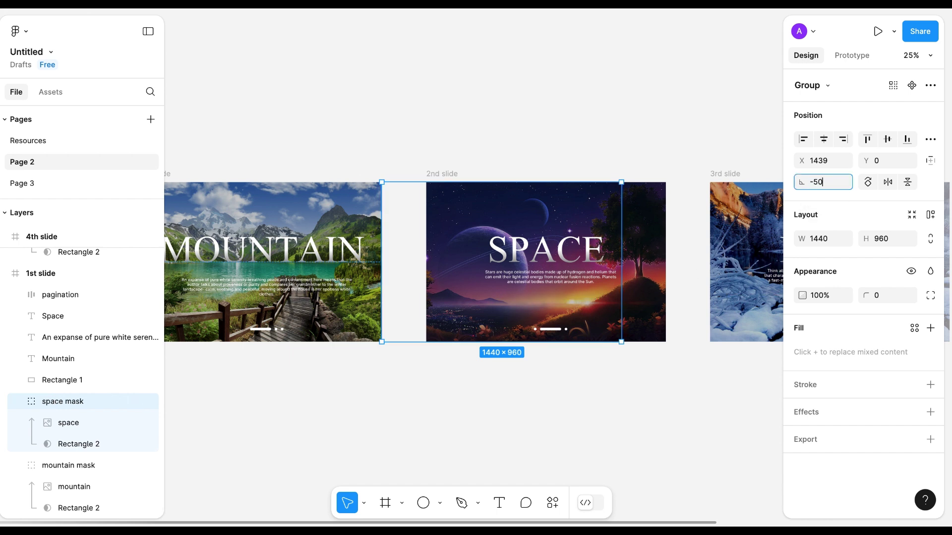
{"action": "key", "text": "Return"}
{"action": "left_click_drag", "start_coordinate": [802, 160], "coordinate": [803, 214]}
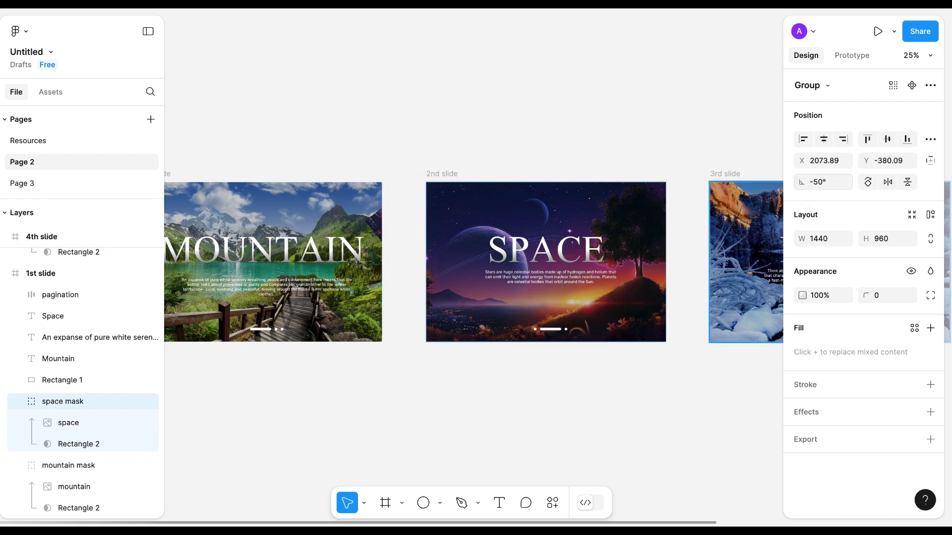
{"action": "left_click", "coordinate": [419, 427]}
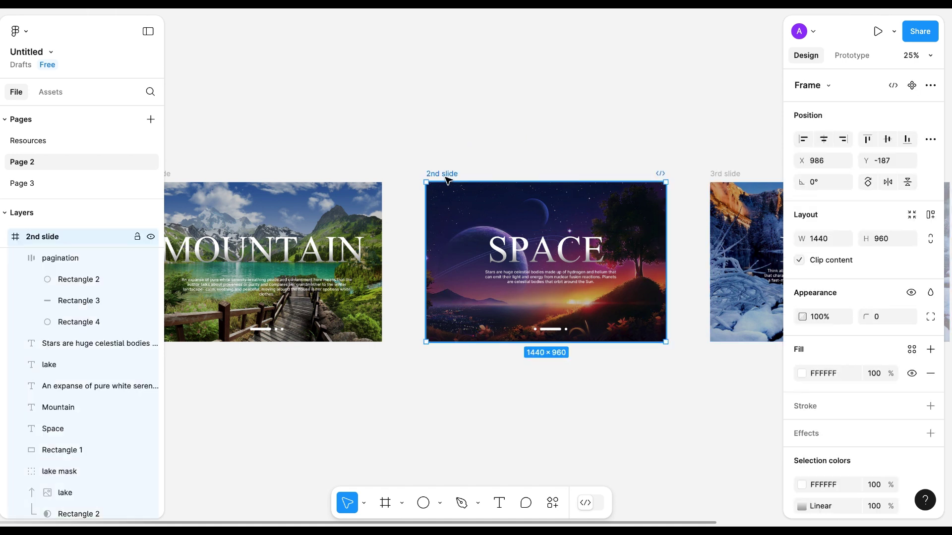
Rotate the 2nd slide's lake mask group to -50° and move it horizontally to X 2175.89, clear of the frame
{"action": "scroll", "coordinate": [27, 424], "scroll_direction": "down", "scroll_amount": 3}
{"action": "left_click", "coordinate": [54, 358]}
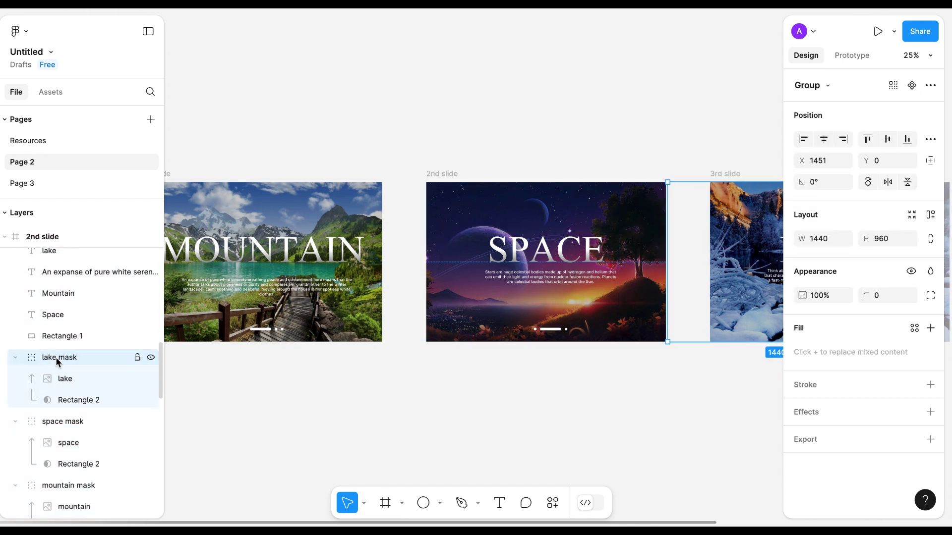
{"action": "scroll", "coordinate": [632, 385], "scroll_direction": "right", "scroll_amount": 5}
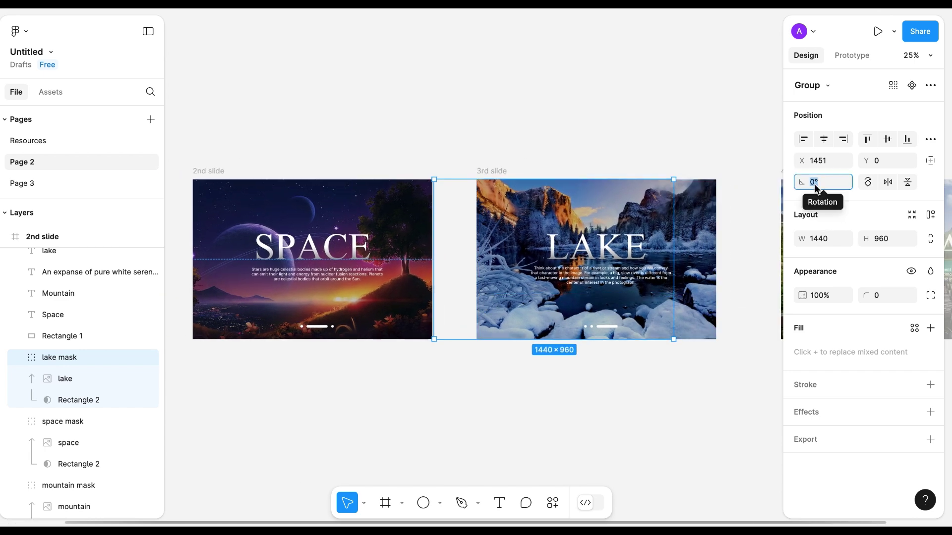
{"action": "type", "text": "-50"}
{"action": "key", "text": "Return"}
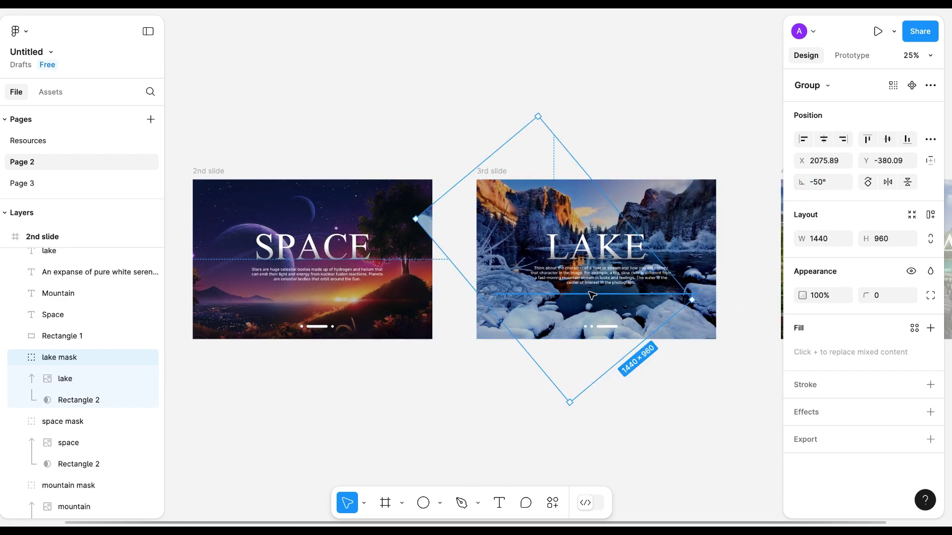
{"action": "key", "text": "shift+Right"}
{"action": "key", "text": "shift+Right"}
{"action": "key", "text": "shift+Right"}
{"action": "key", "text": "shift+Right"}
{"action": "key", "text": "shift+Right"}
{"action": "key", "text": "shift+Right"}
{"action": "key", "text": "shift+Right"}
{"action": "key", "text": "shift+Right"}
{"action": "key", "text": "shift+Right"}
{"action": "key", "text": "shift+Right"}
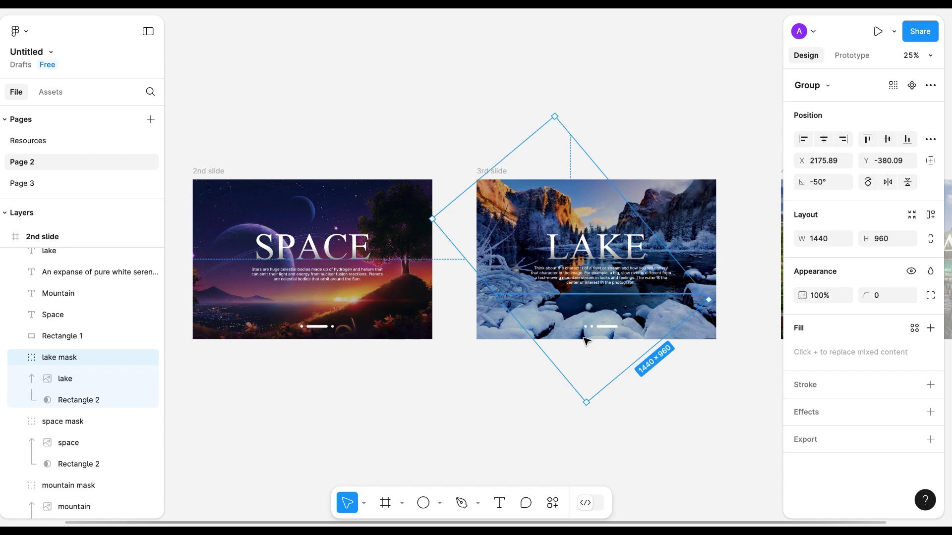
{"action": "left_click", "coordinate": [529, 406]}
Rotate the 3rd slide's mountain mask 2 group to -50° and move it horizontally to X 2194.89, clear of the frame
{"action": "left_click", "coordinate": [492, 171]}
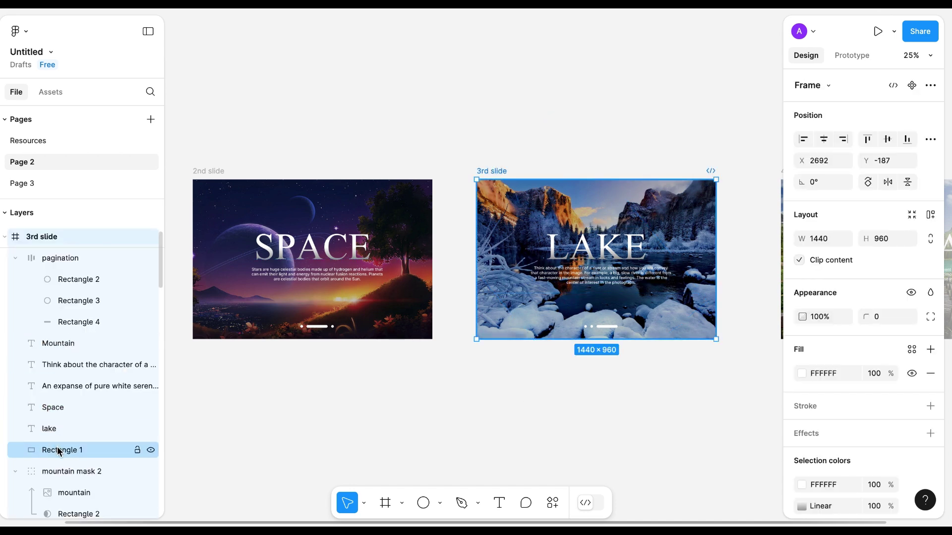
{"action": "left_click", "coordinate": [64, 469]}
{"action": "scroll", "coordinate": [425, 413], "scroll_direction": "right", "scroll_amount": 8}
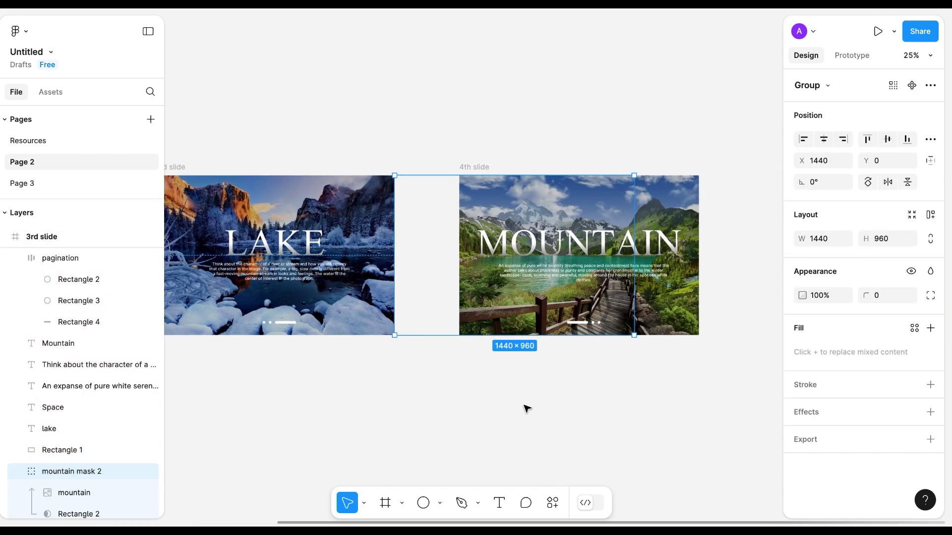
{"action": "type", "text": "-50"}
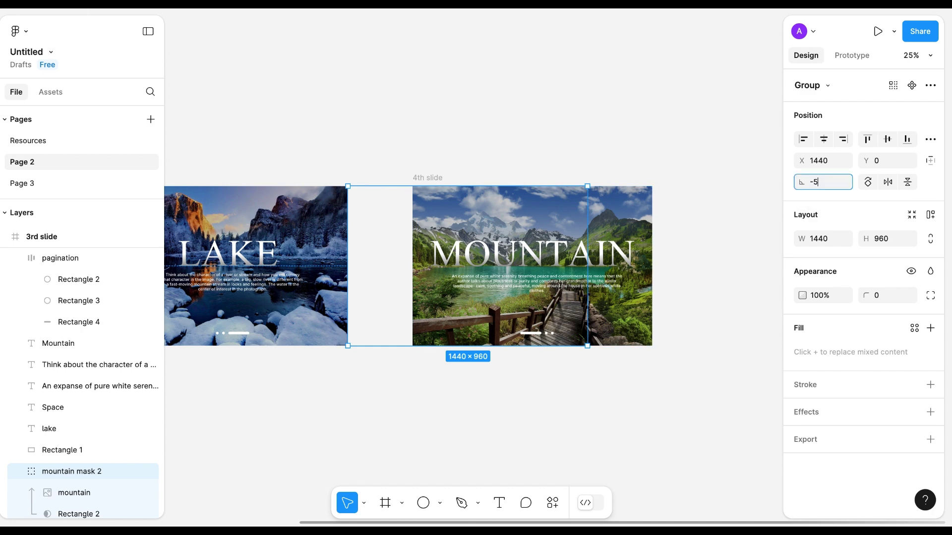
{"action": "key", "text": "Return"}
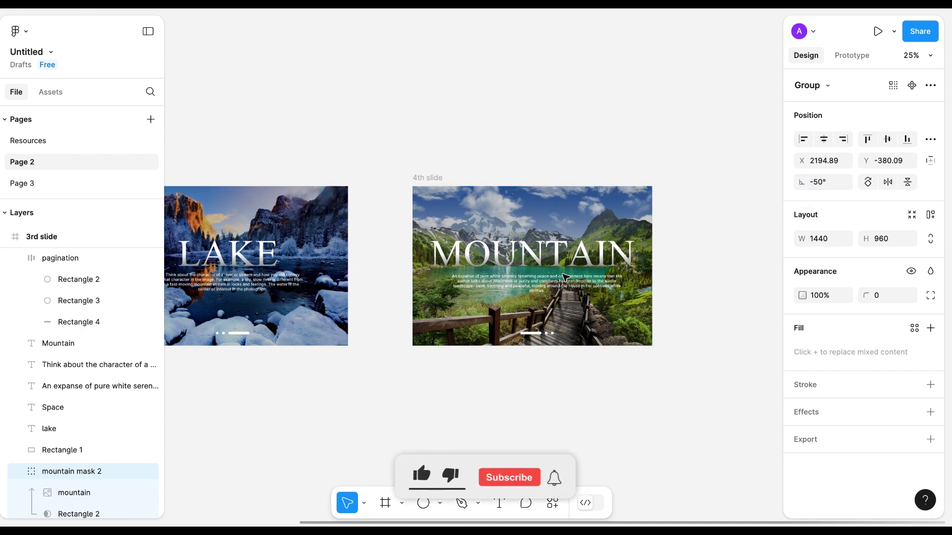
Run the prototype to examine the slide transitions with the rotated mask groups
{"action": "scroll", "coordinate": [704, 400], "scroll_direction": "left", "scroll_amount": 15}
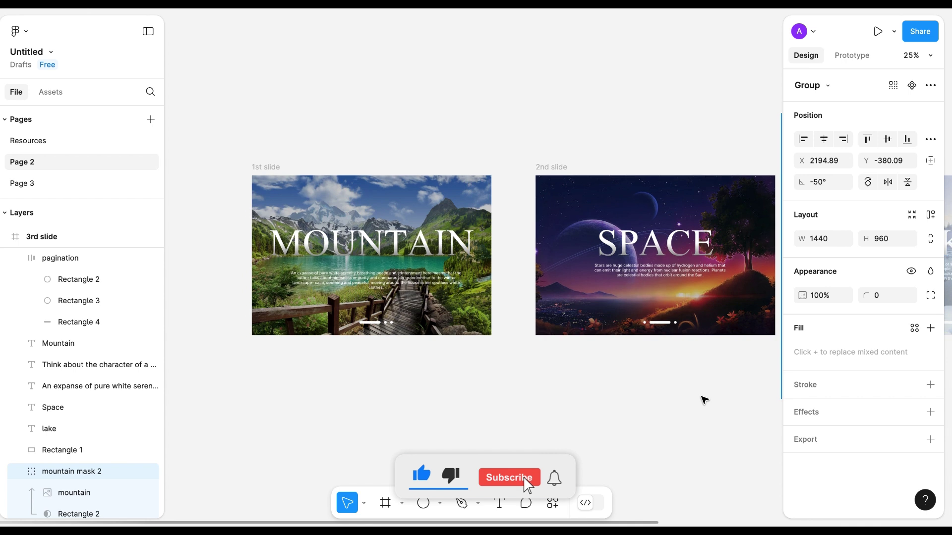
{"action": "scroll", "coordinate": [640, 404], "scroll_direction": "right", "scroll_amount": 5}
{"action": "scroll", "coordinate": [640, 405], "scroll_direction": "down", "scroll_amount": 2}
{"action": "scroll", "coordinate": [639, 403], "scroll_direction": "right", "scroll_amount": 5}
{"action": "left_click", "coordinate": [850, 56]}
{"action": "left_click", "coordinate": [876, 32]}
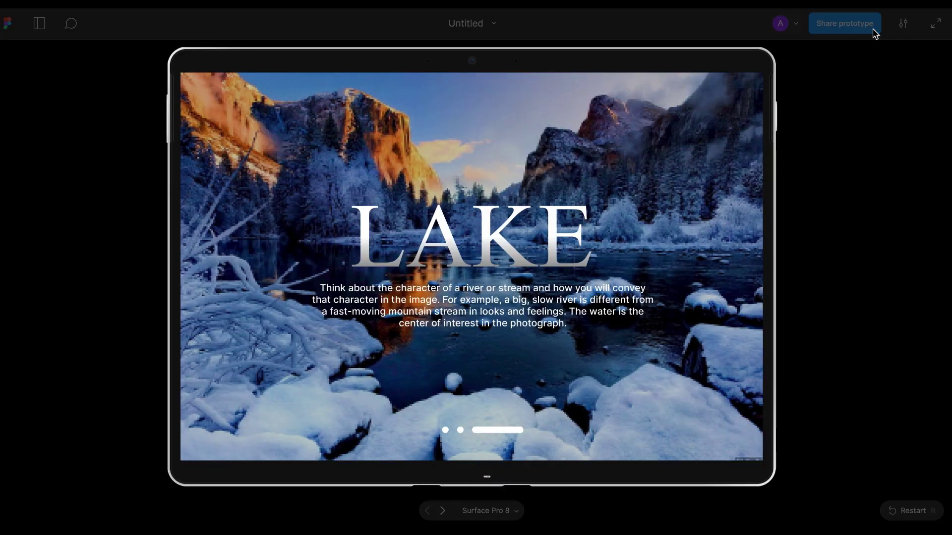